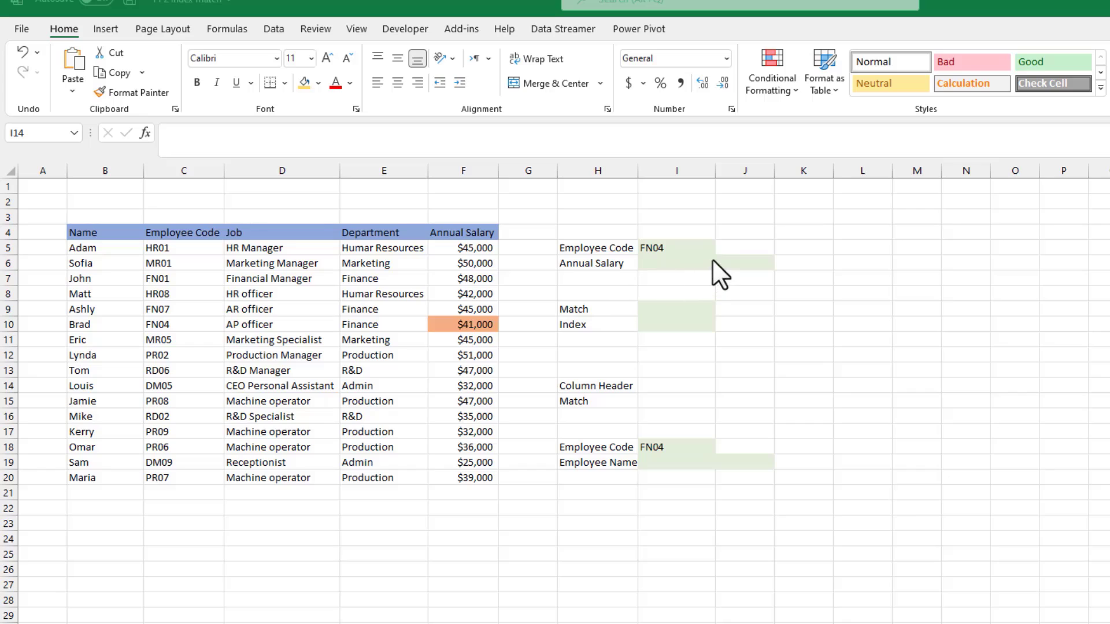
Step: Search the function library for "match" and insert the MATCH function into cell I9
click(677, 247)
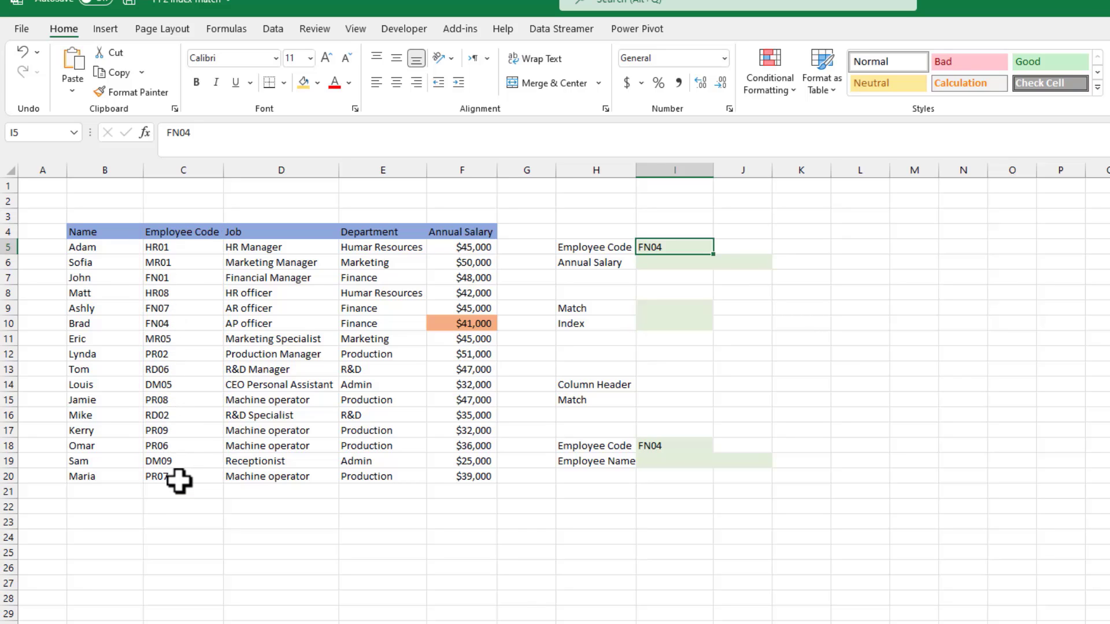
click(685, 247)
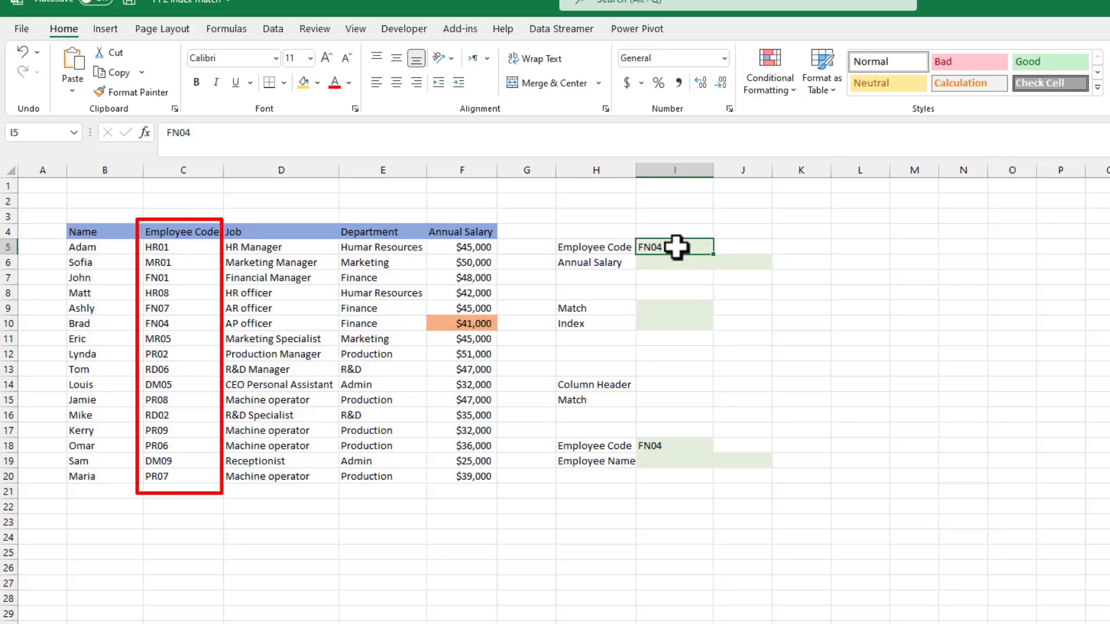
click(677, 308)
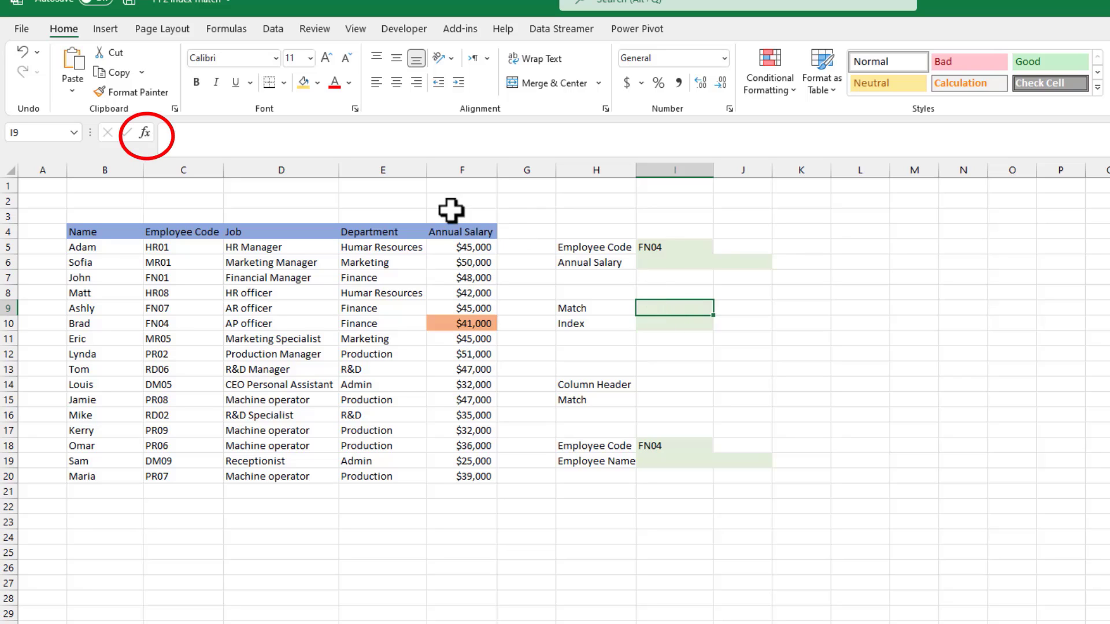
click(144, 137)
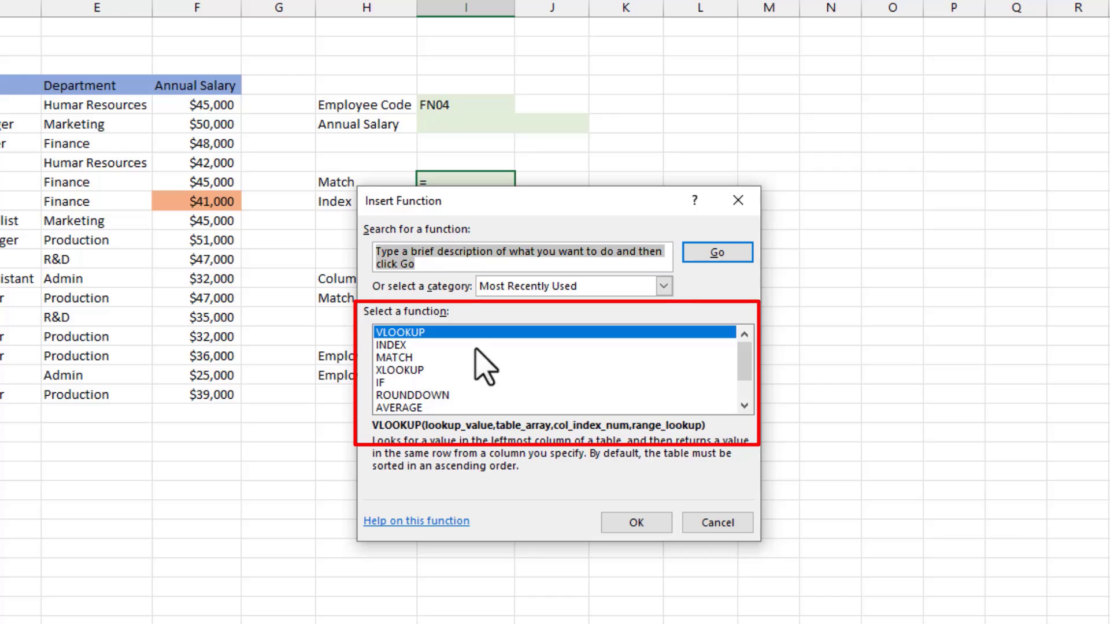
click(434, 261)
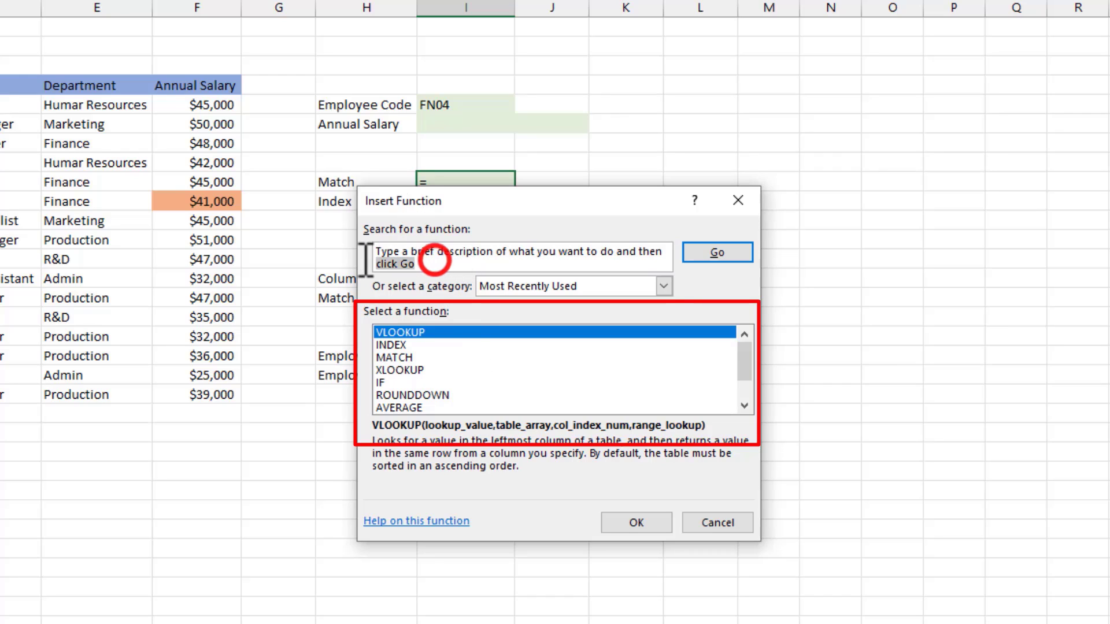
drag(366, 260, 349, 241)
text(mat)
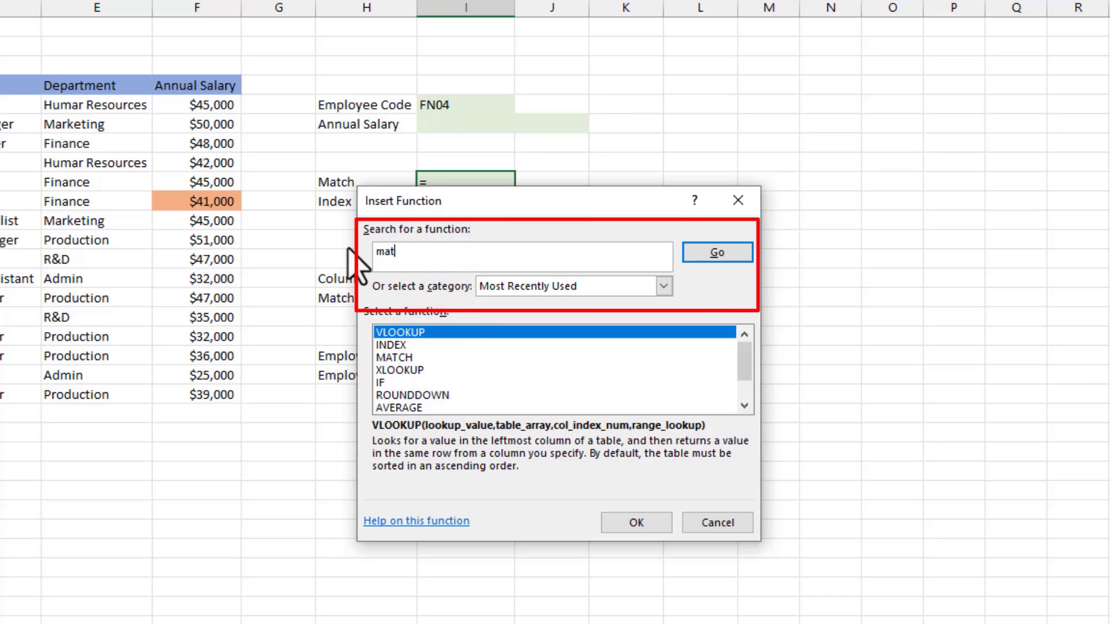
text(ch)
click(721, 254)
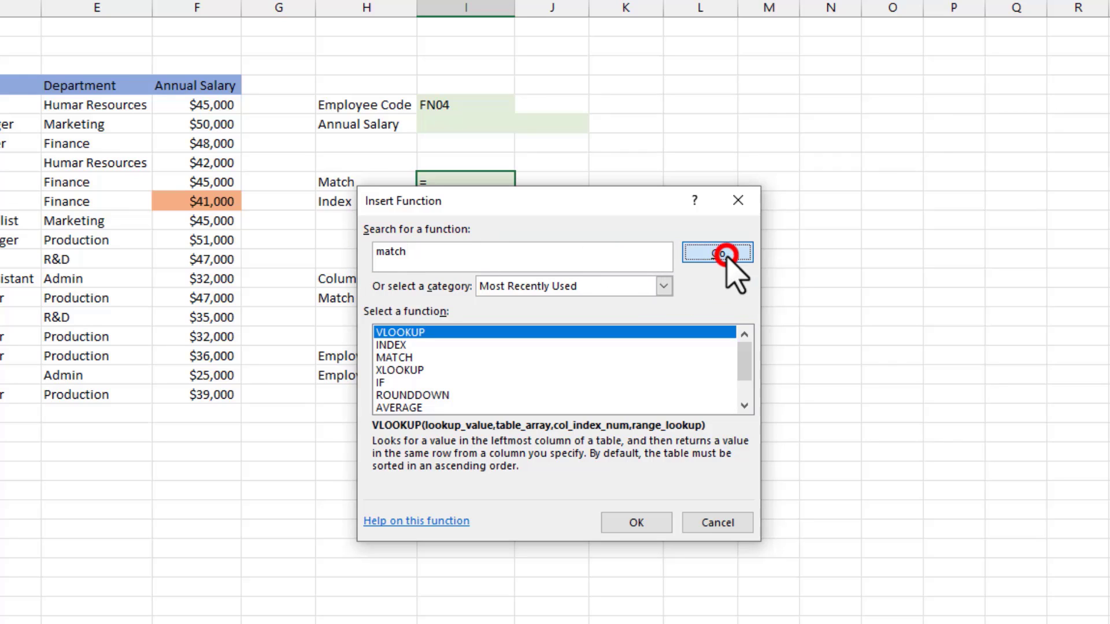
click(558, 332)
click(634, 523)
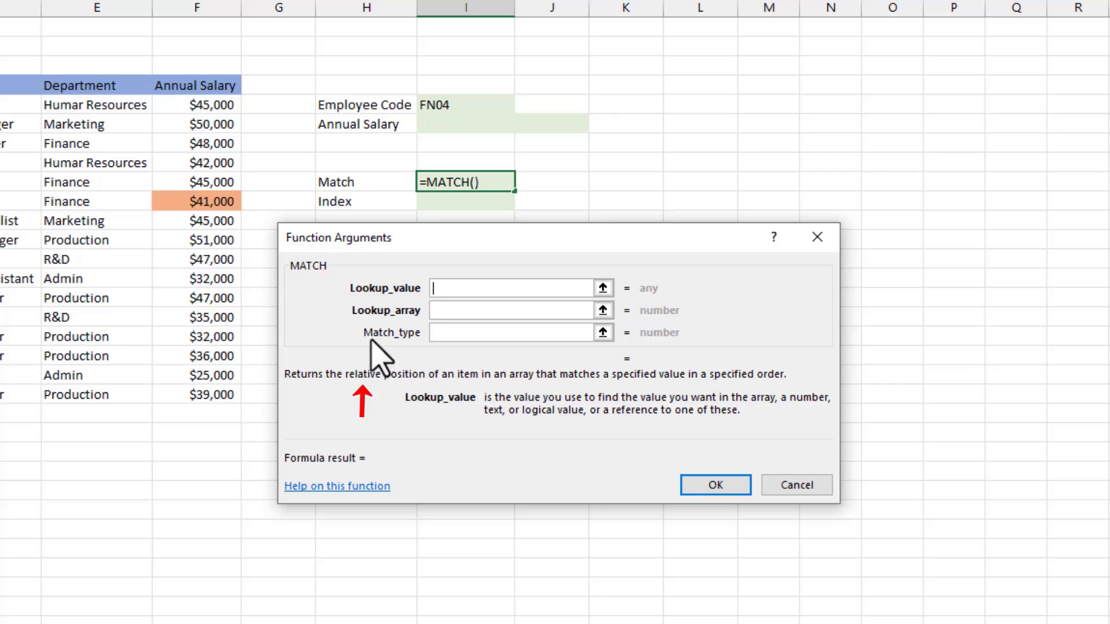
Step: Set the MATCH function's lookup value to the employee code cell as the absolute reference $I$5
click(441, 311)
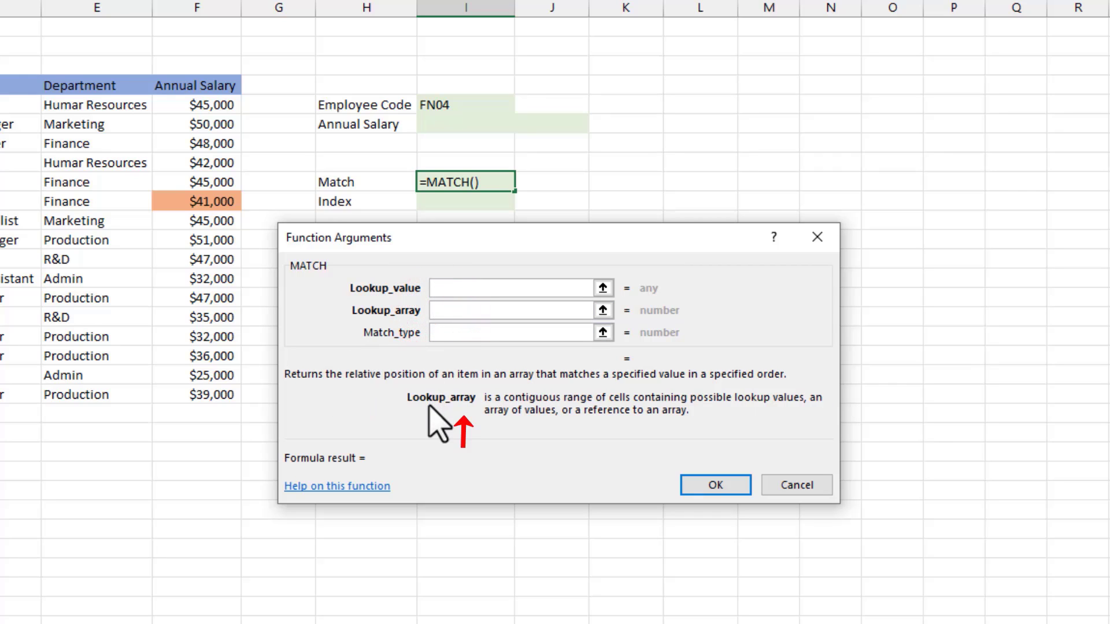
click(457, 334)
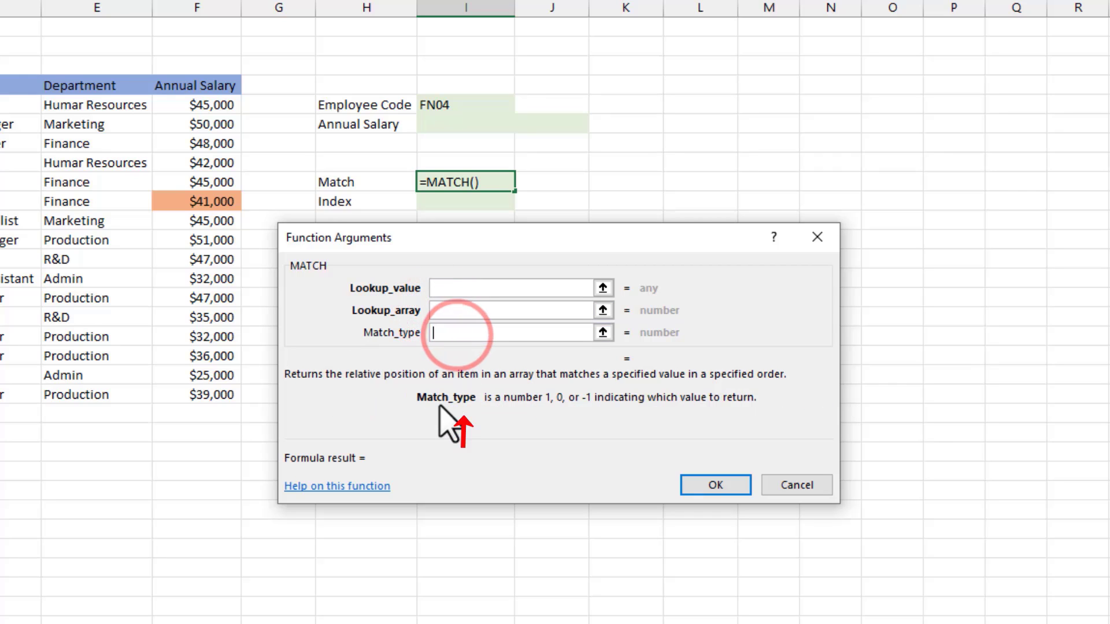
click(444, 289)
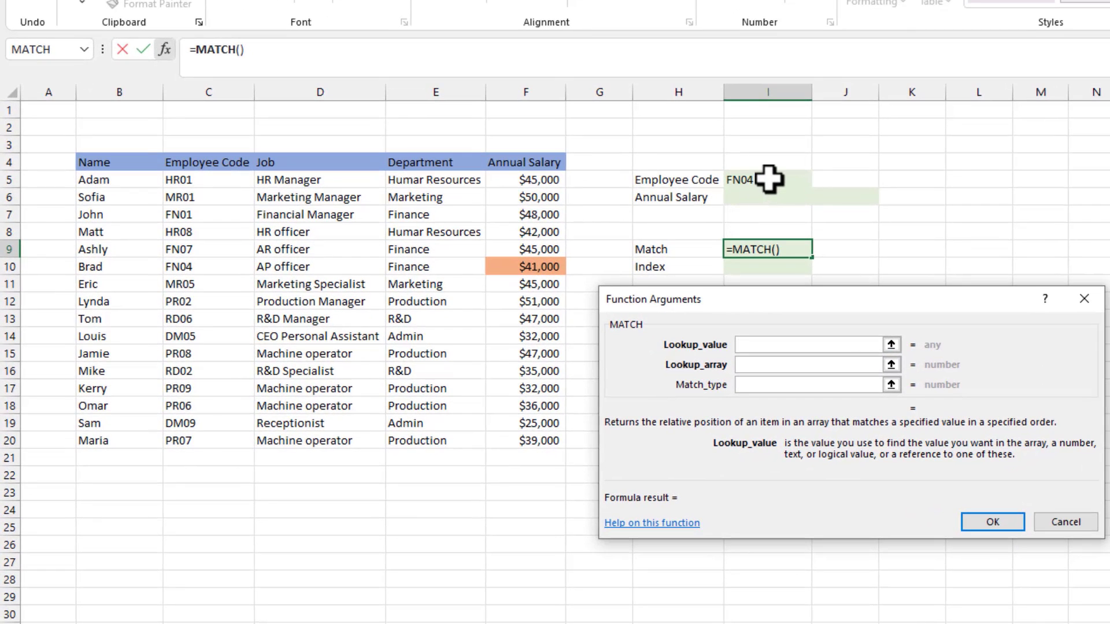
click(768, 180)
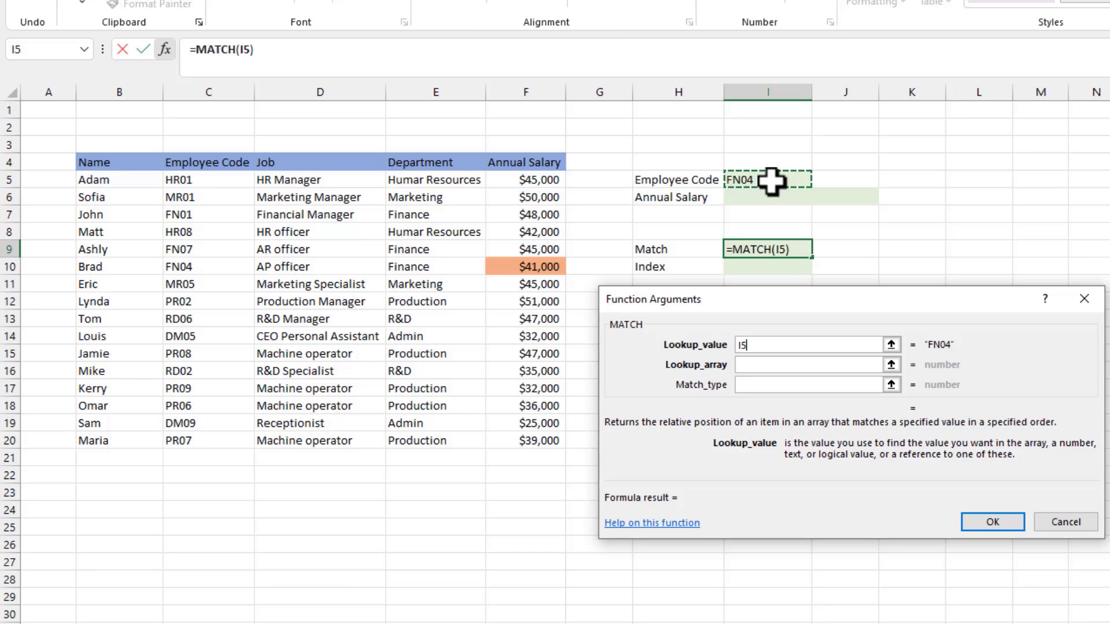
key(F4)
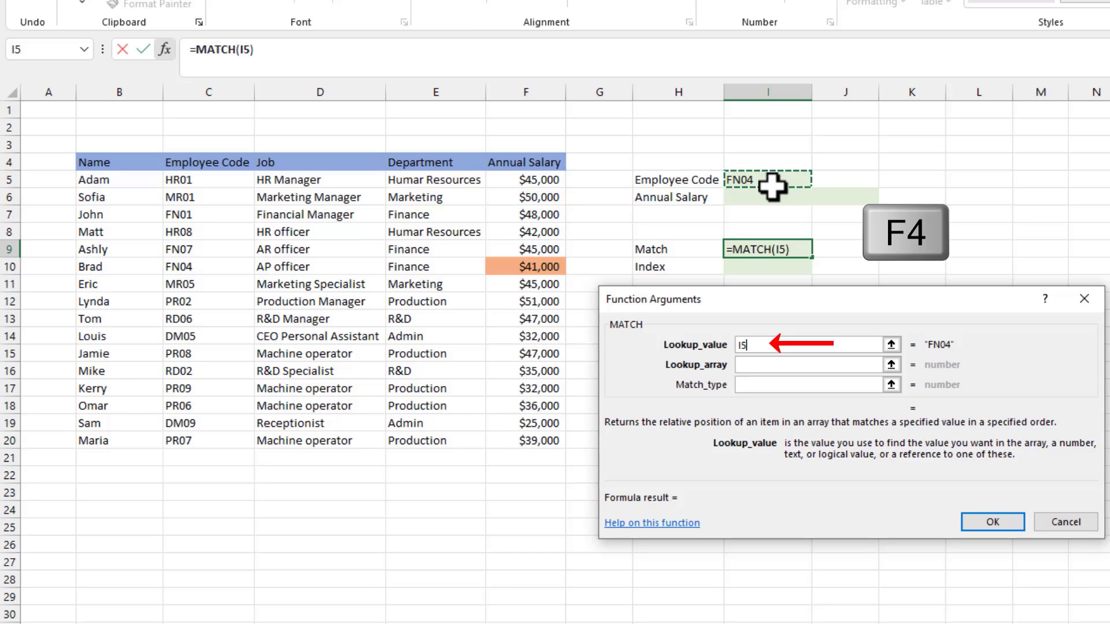
key(F4)
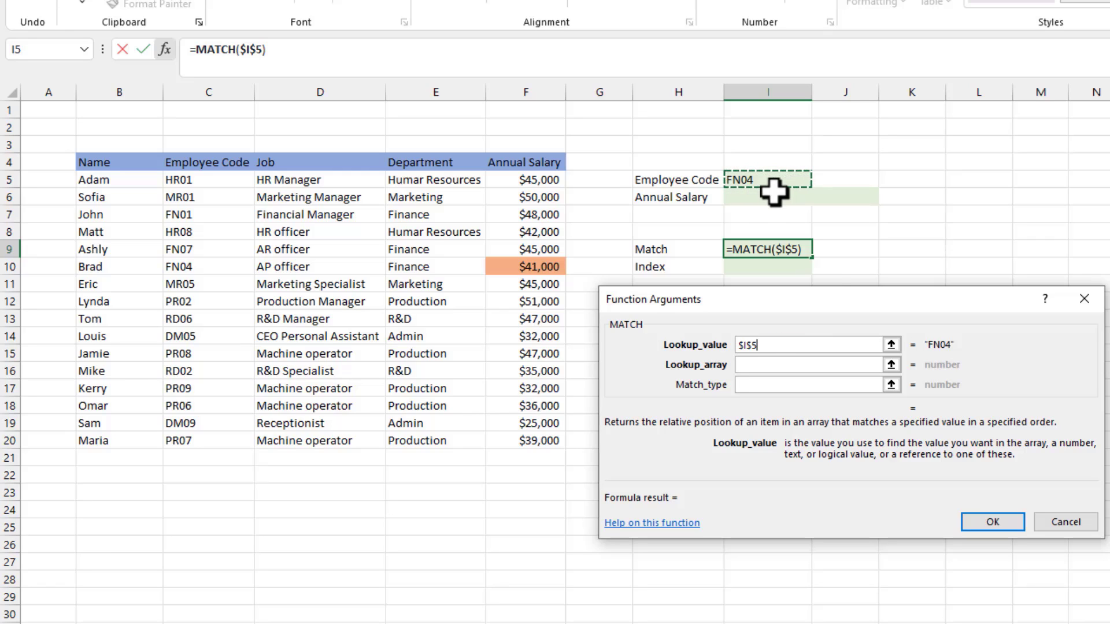
Step: Set the lookup array to the employee codes $C$5:$C$20 and the match type to 0, completing the MATCH formula in I9
click(751, 371)
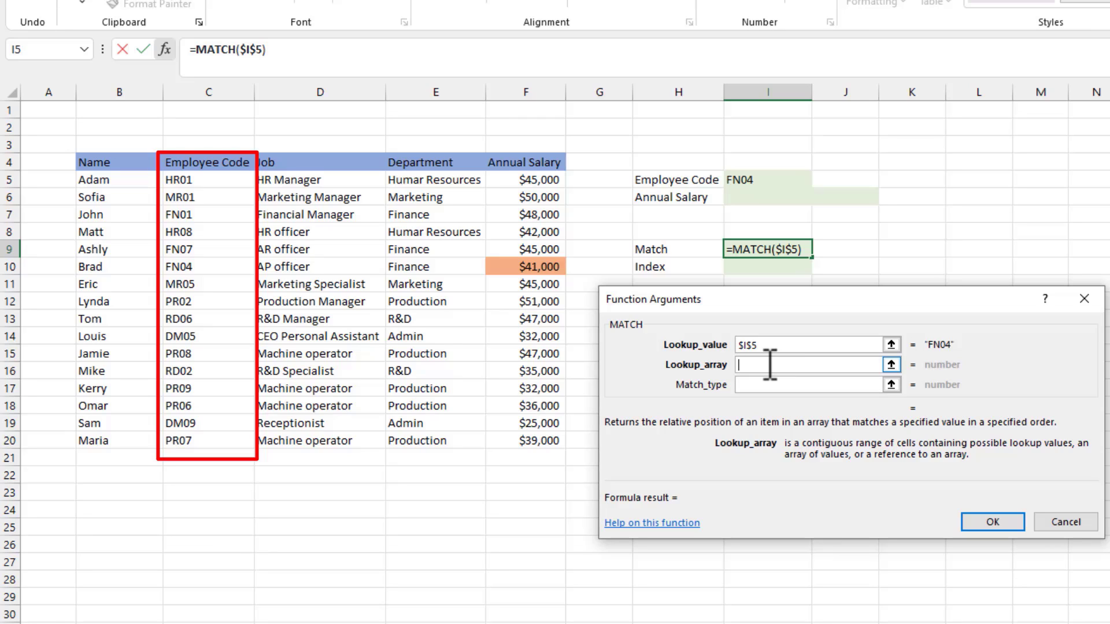
drag(198, 178, 191, 441)
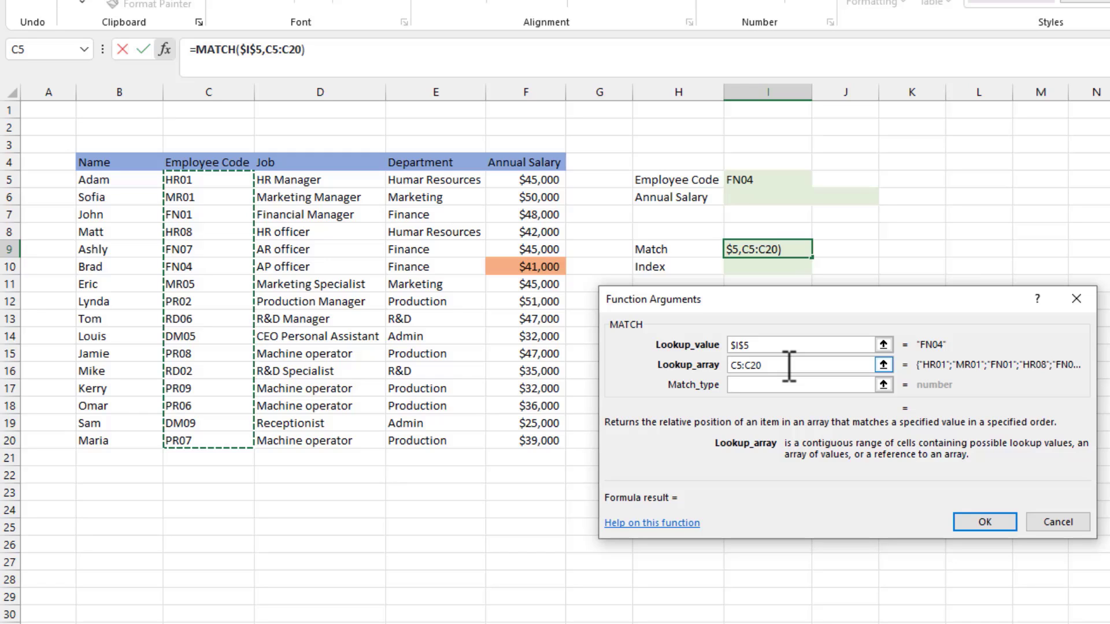
key(F4)
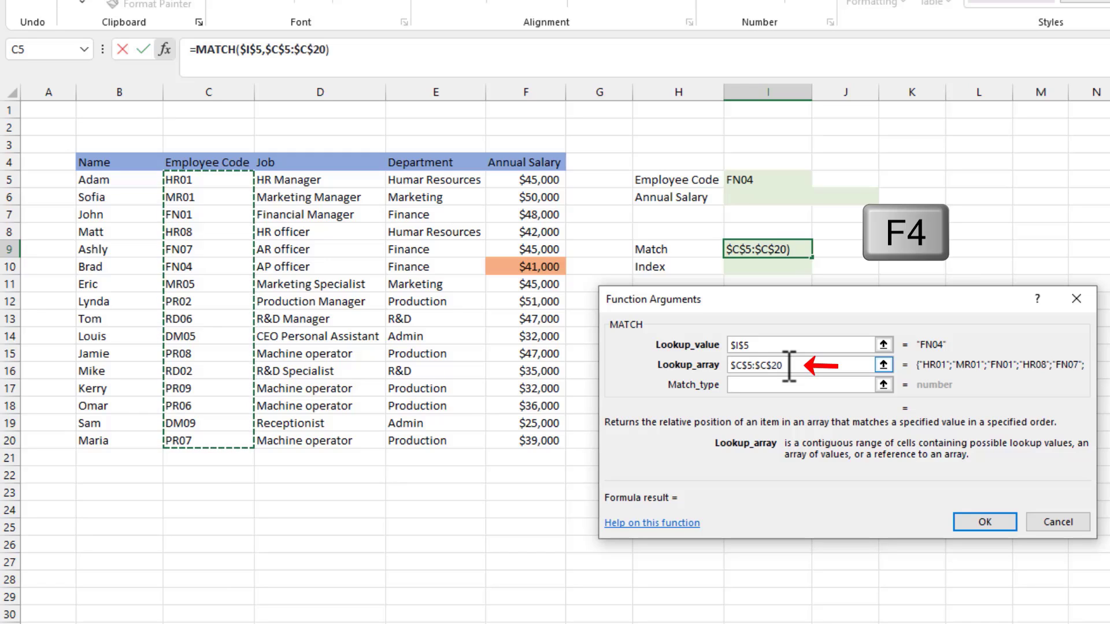
click(779, 381)
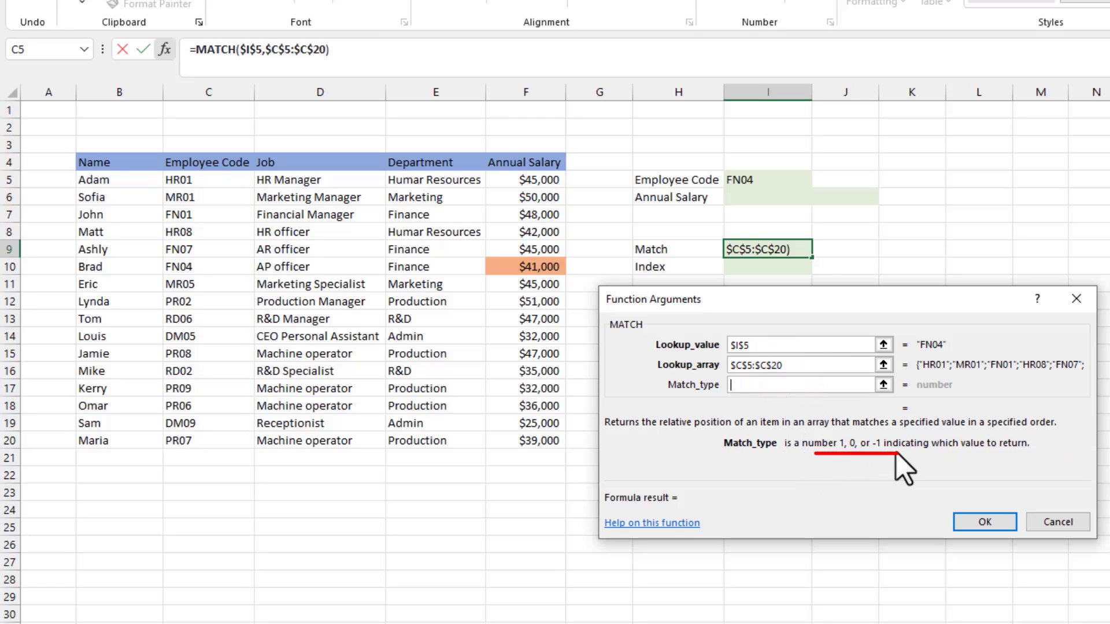
click(801, 386)
text(0)
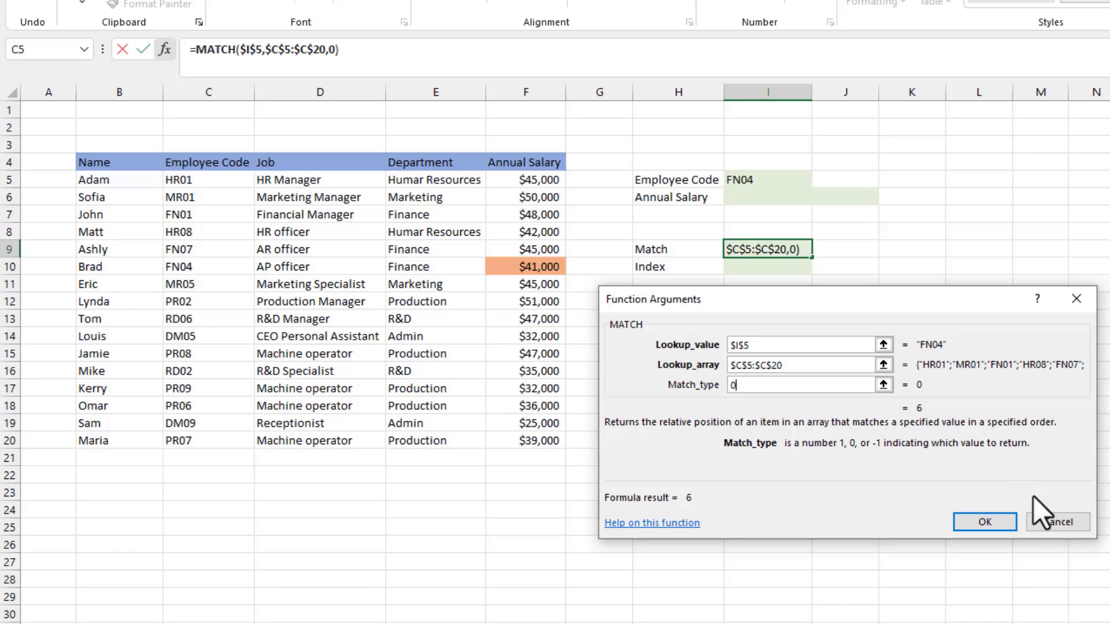
click(995, 523)
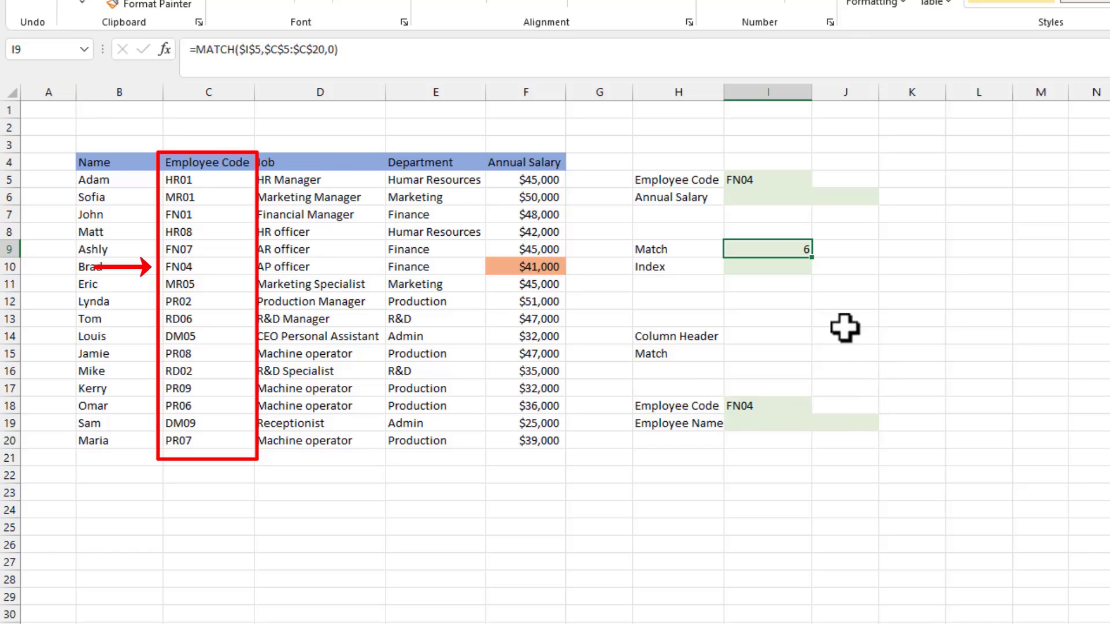
Step: Check the cell references of the MATCH formula in I9 and set the employee code in I5 to pr07
click(774, 249)
click(514, 58)
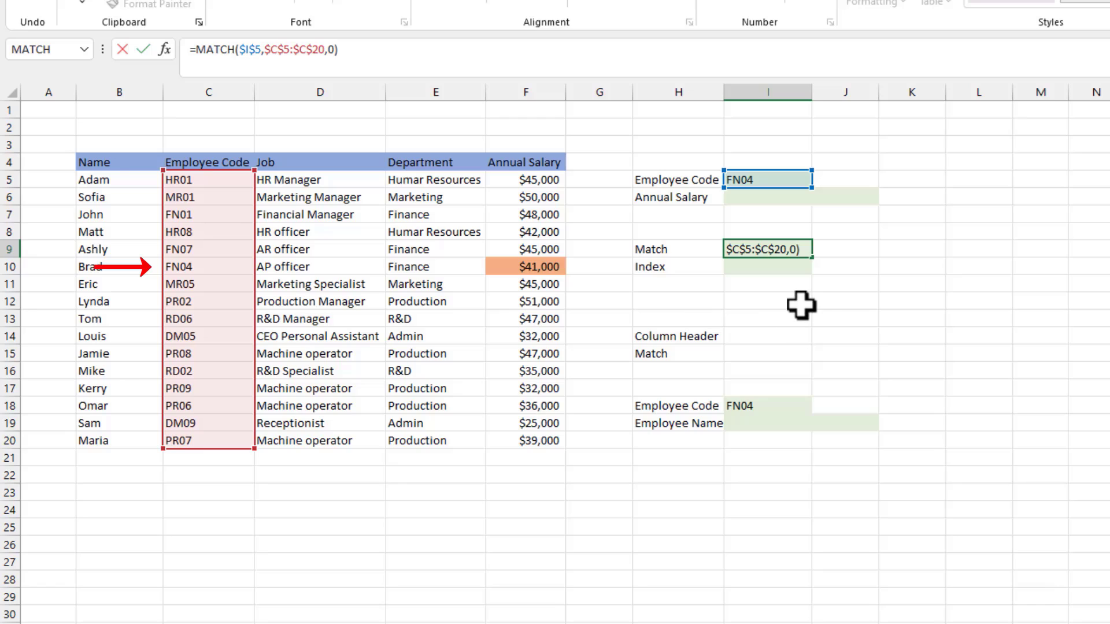
key(Return)
click(762, 178)
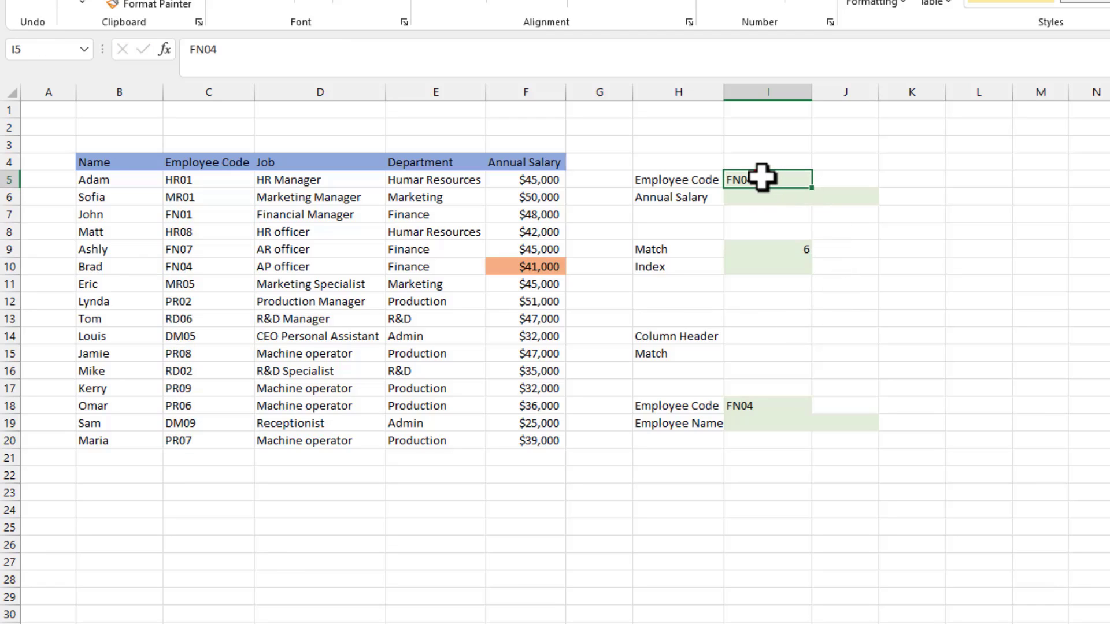
text(pr07)
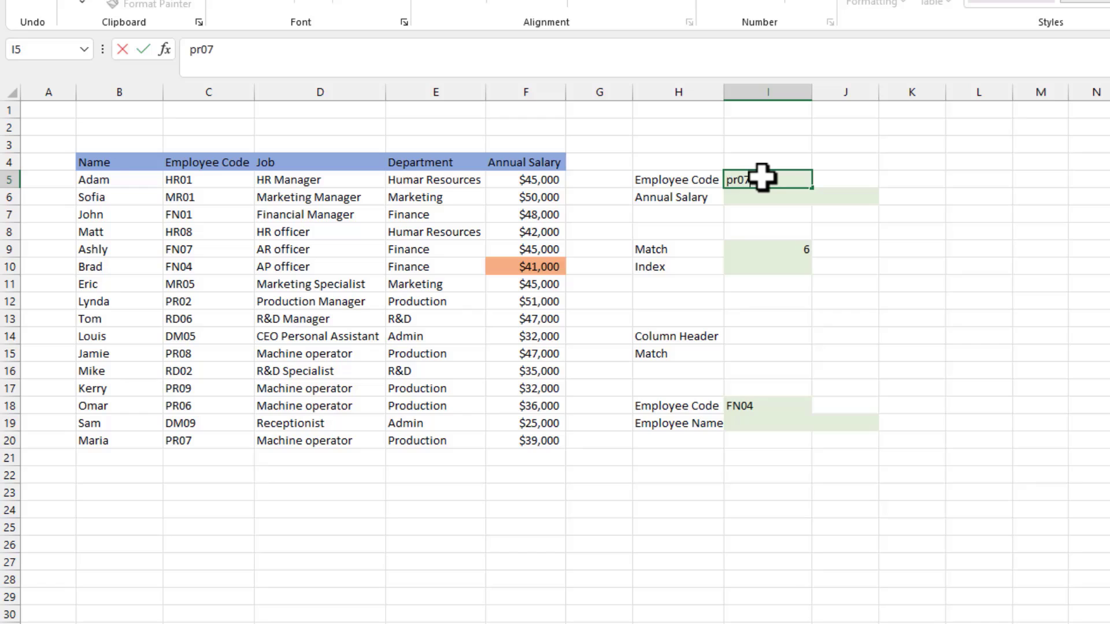
key(Return)
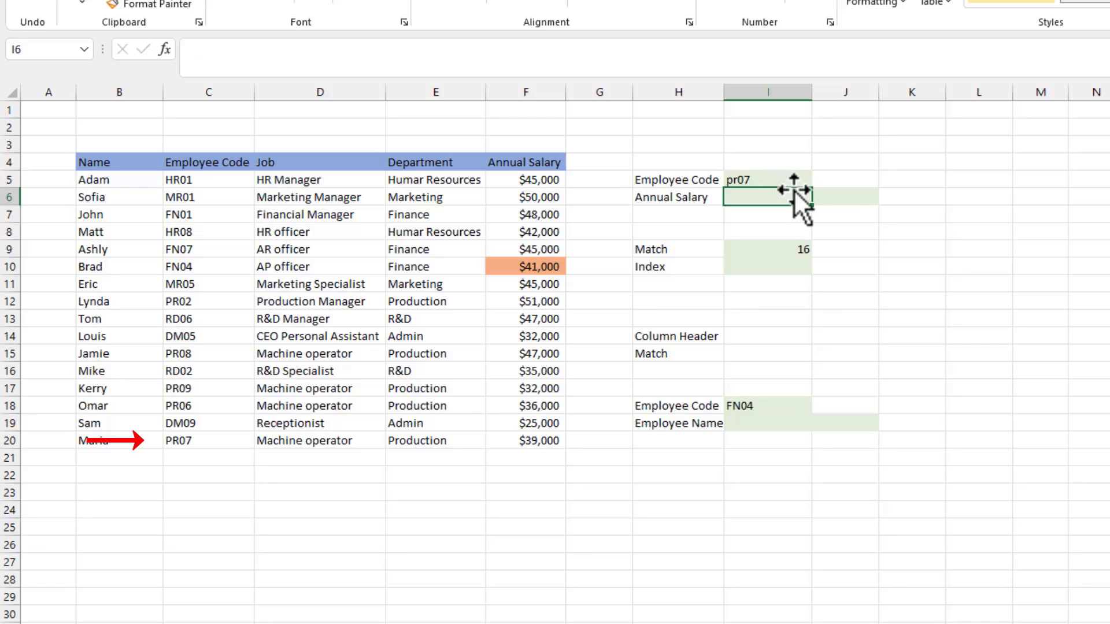
Step: Try to widen the lookup array of the MATCH formula in I9 to $C$5:$E$20
click(800, 247)
click(800, 247)
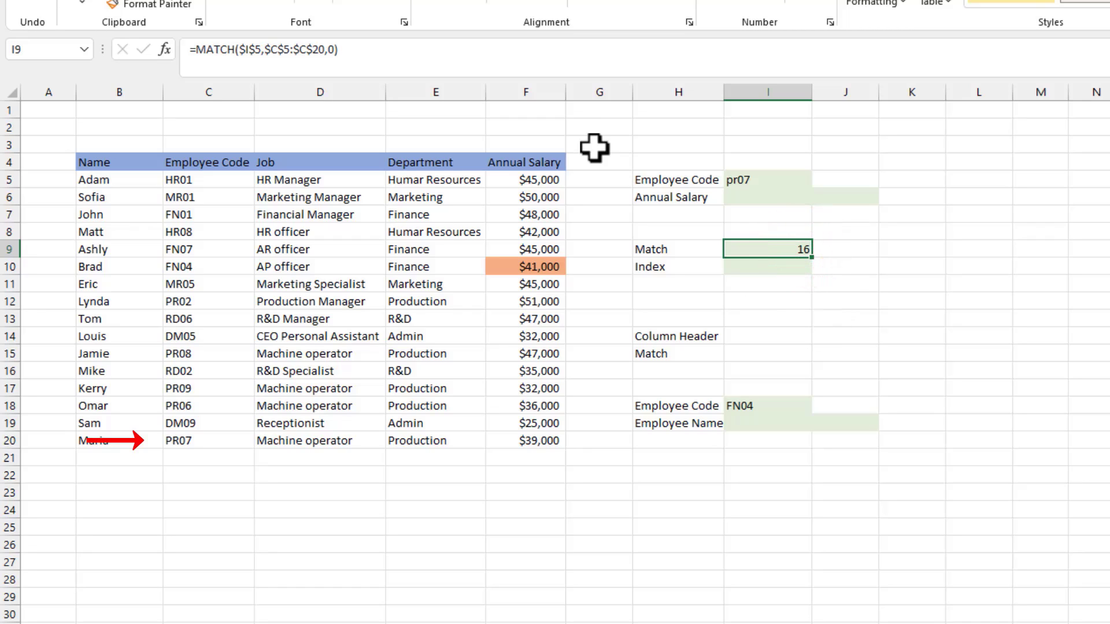
click(492, 52)
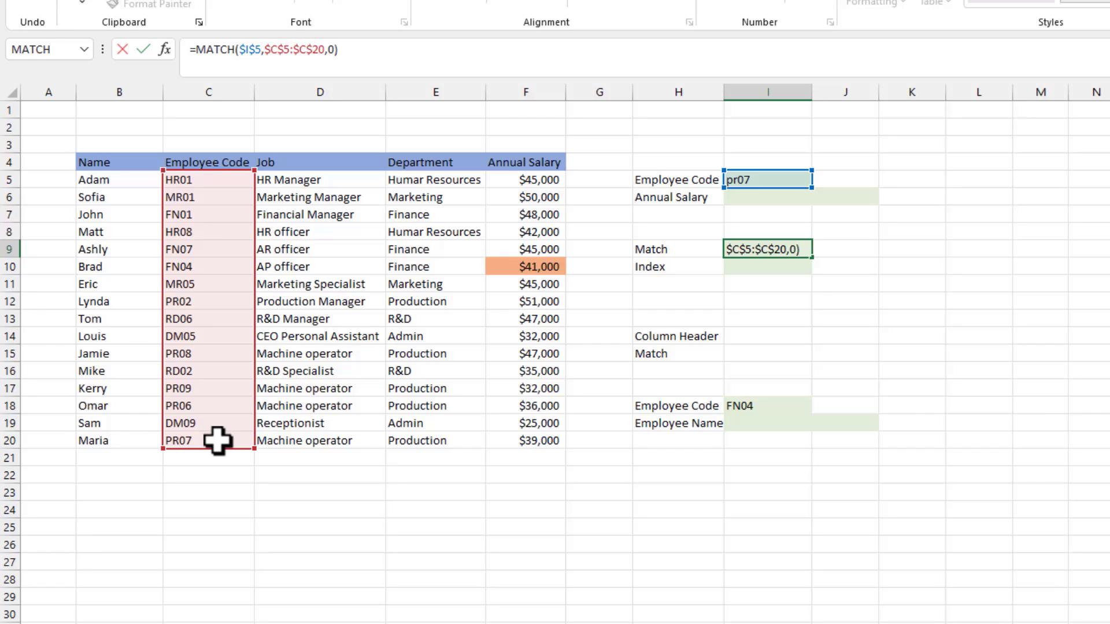
drag(251, 447, 458, 454)
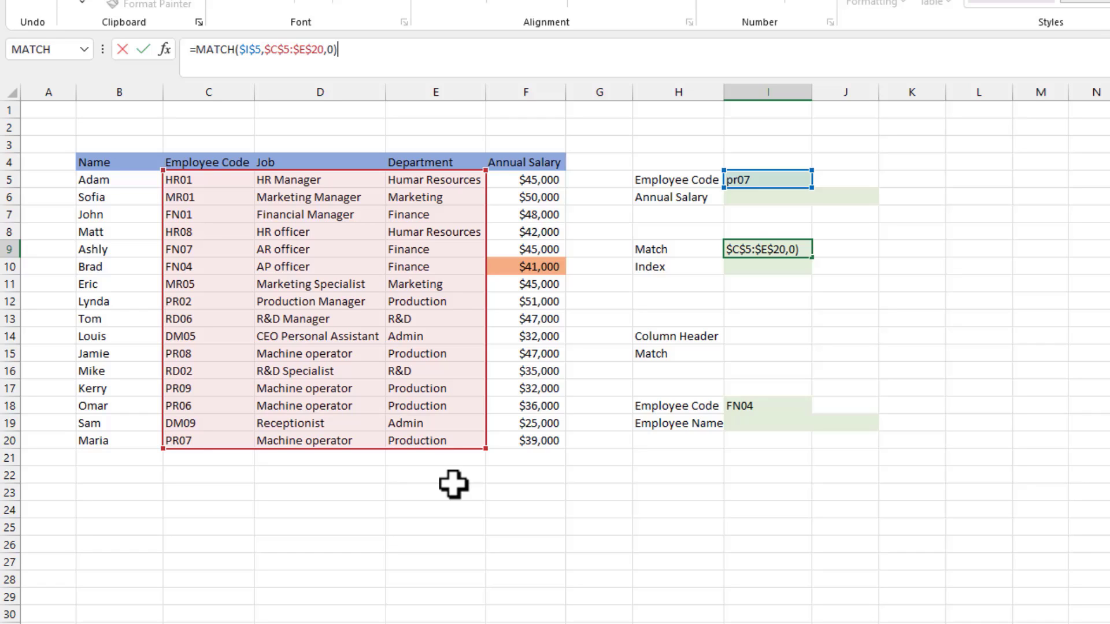
key(Return)
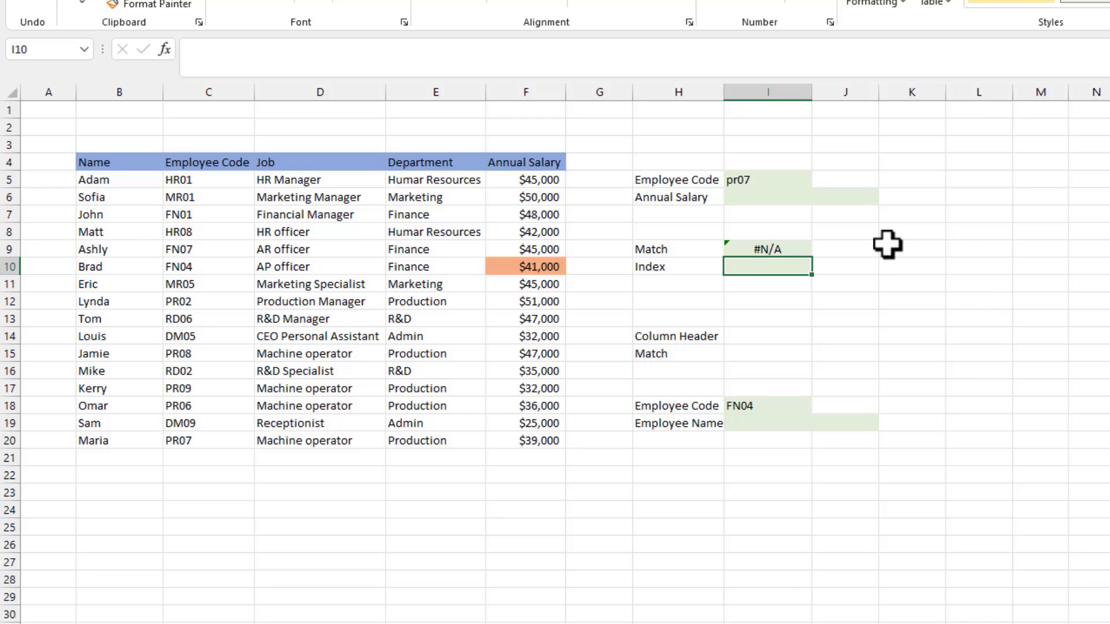
Step: Undo the lookup array change to the MATCH formula in I9
key(ctrl+z)
key(ctrl+z)
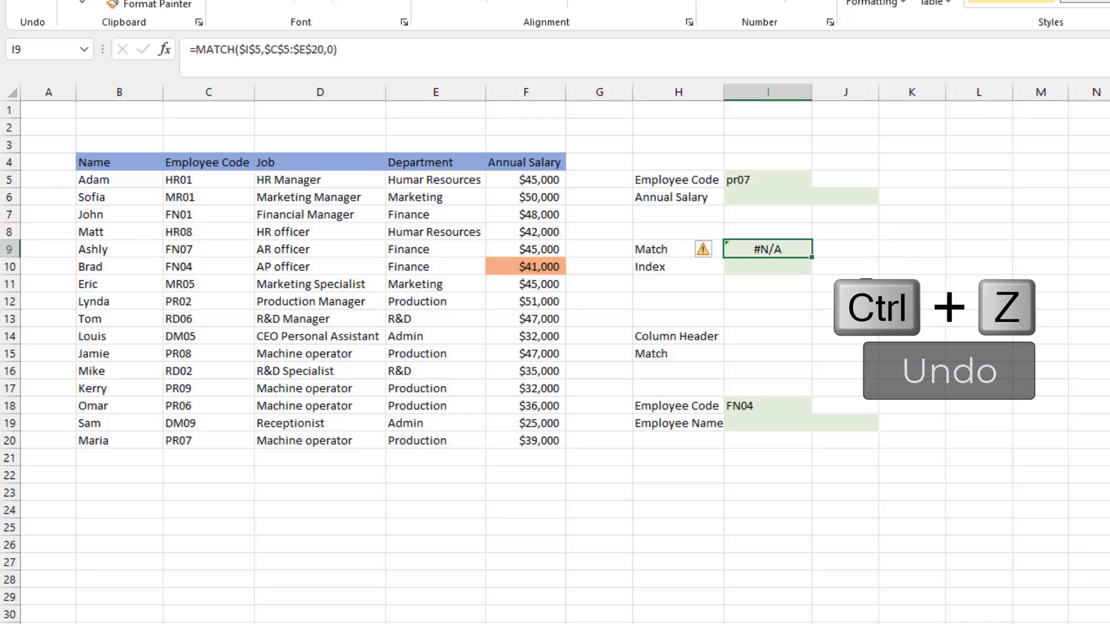
key(ctrl+z)
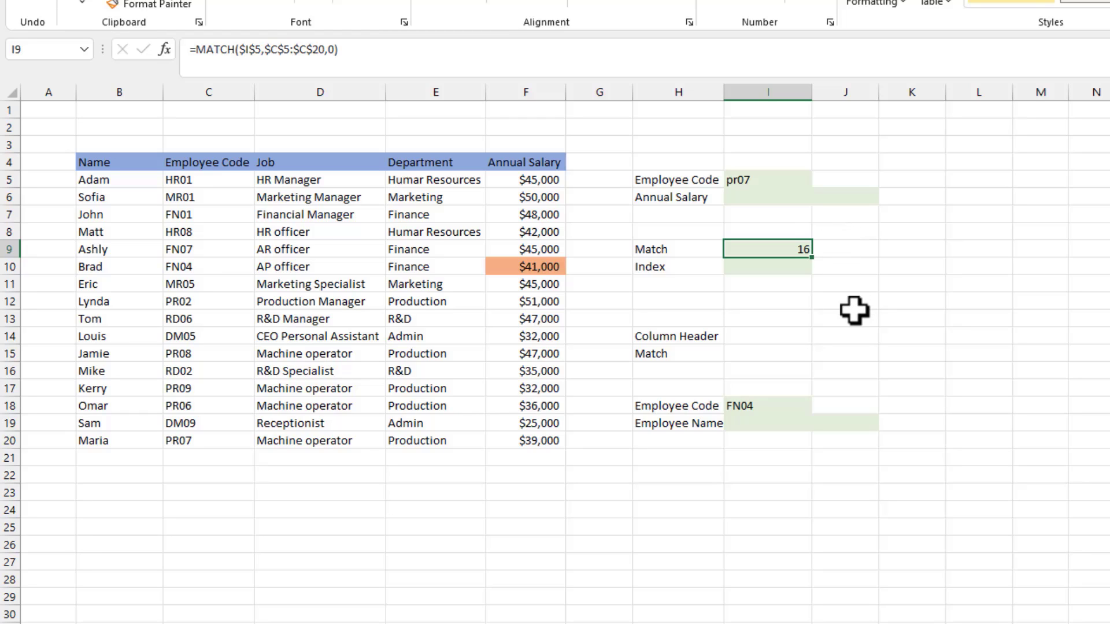
Step: Start a MATCH function in I15 with the column header cell $I$14 as an absolute lookup value
click(758, 352)
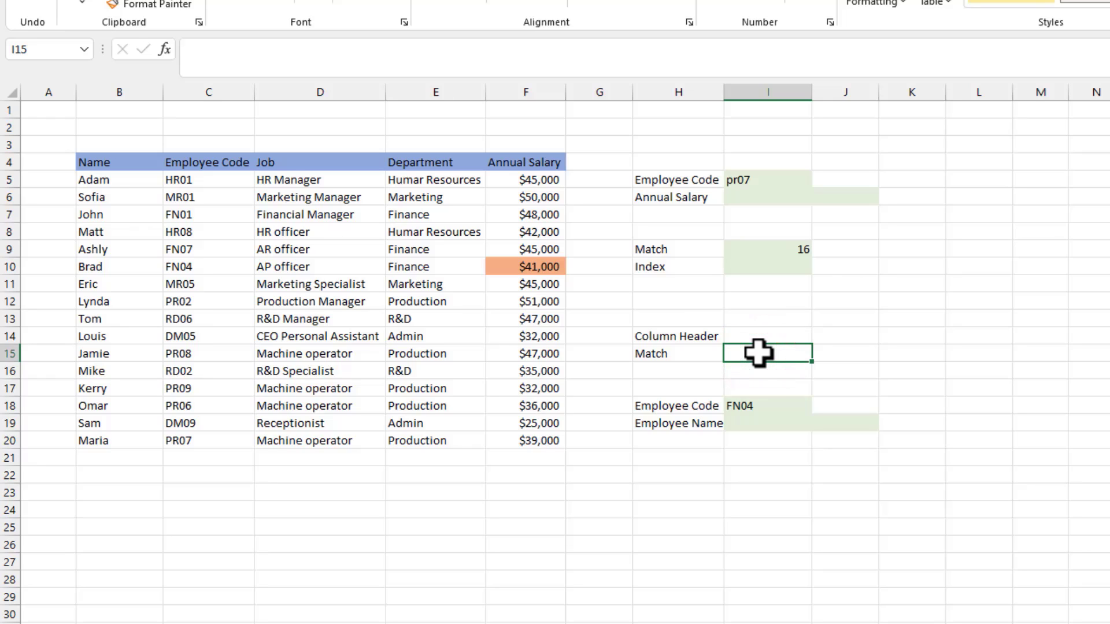
click(161, 48)
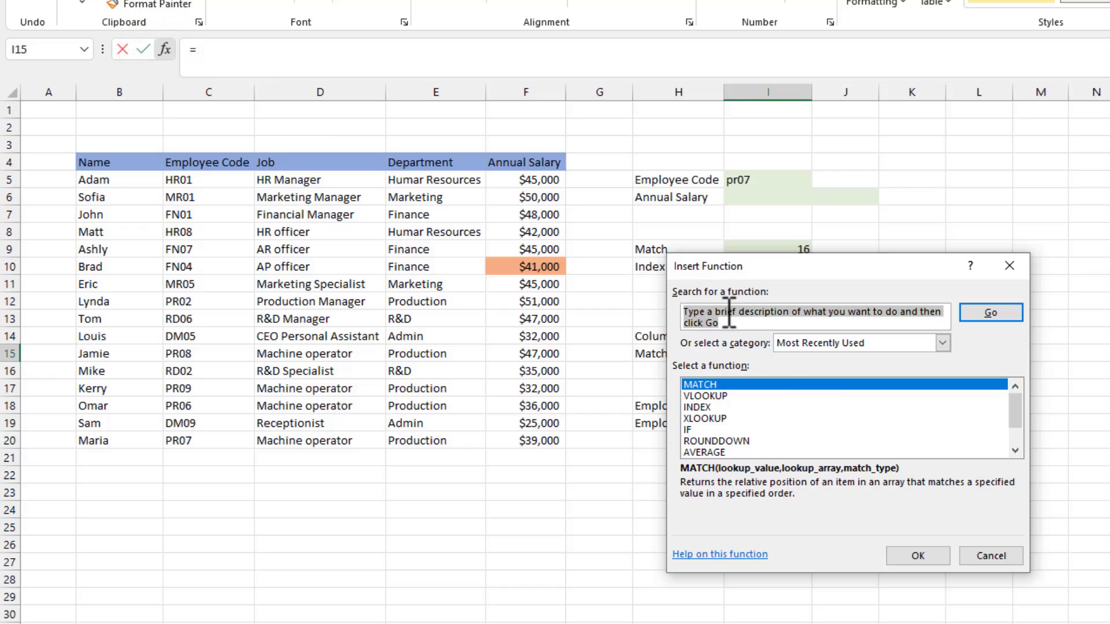
click(816, 385)
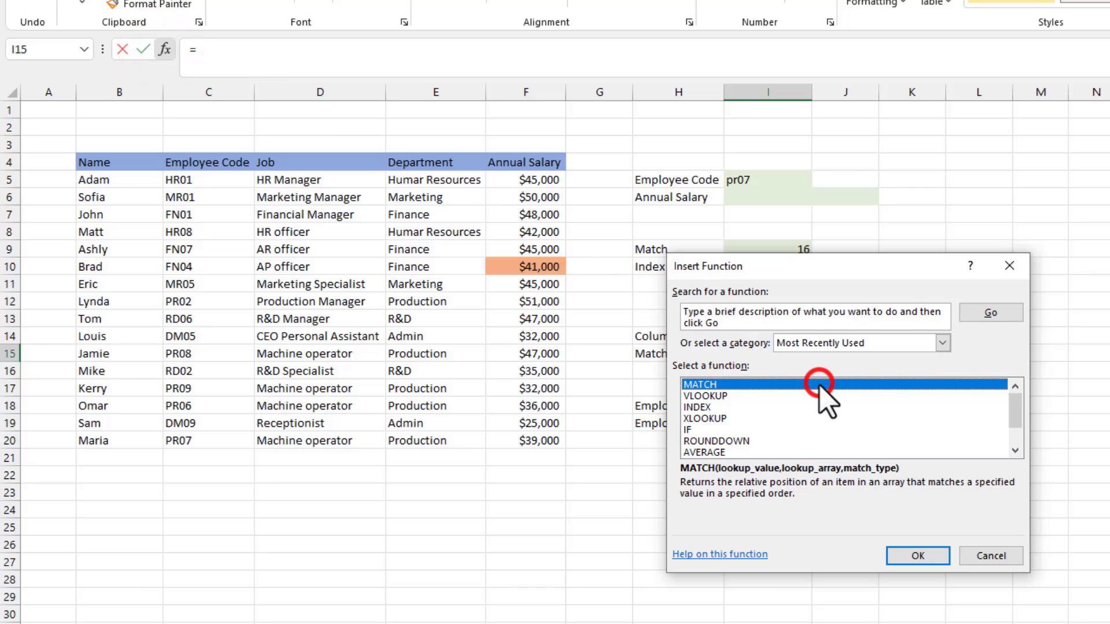
click(916, 556)
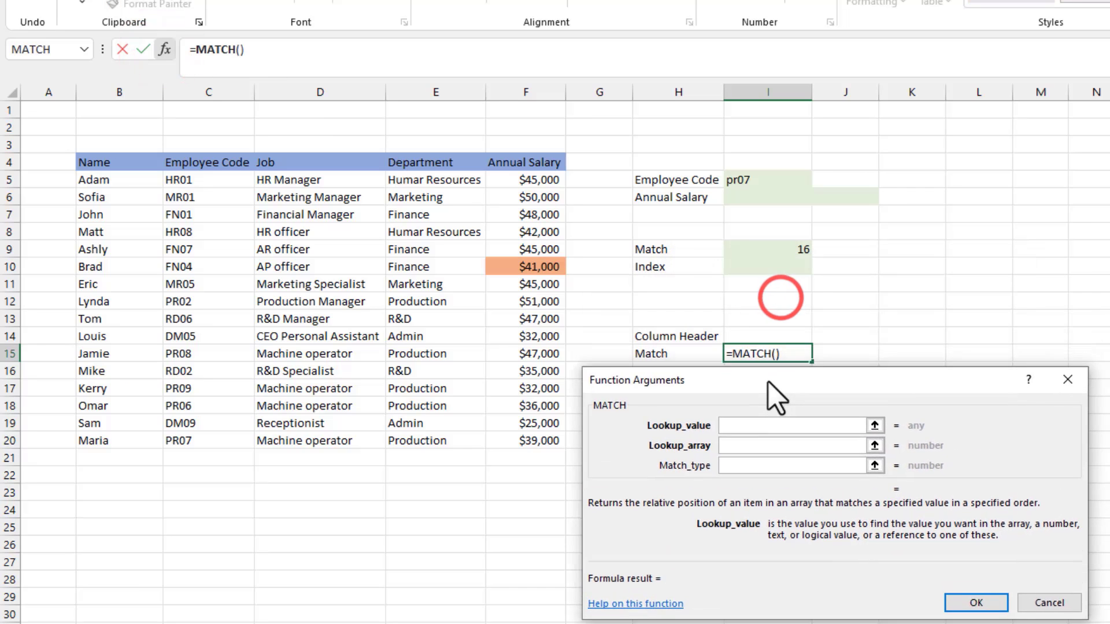
drag(768, 382, 762, 404)
click(768, 335)
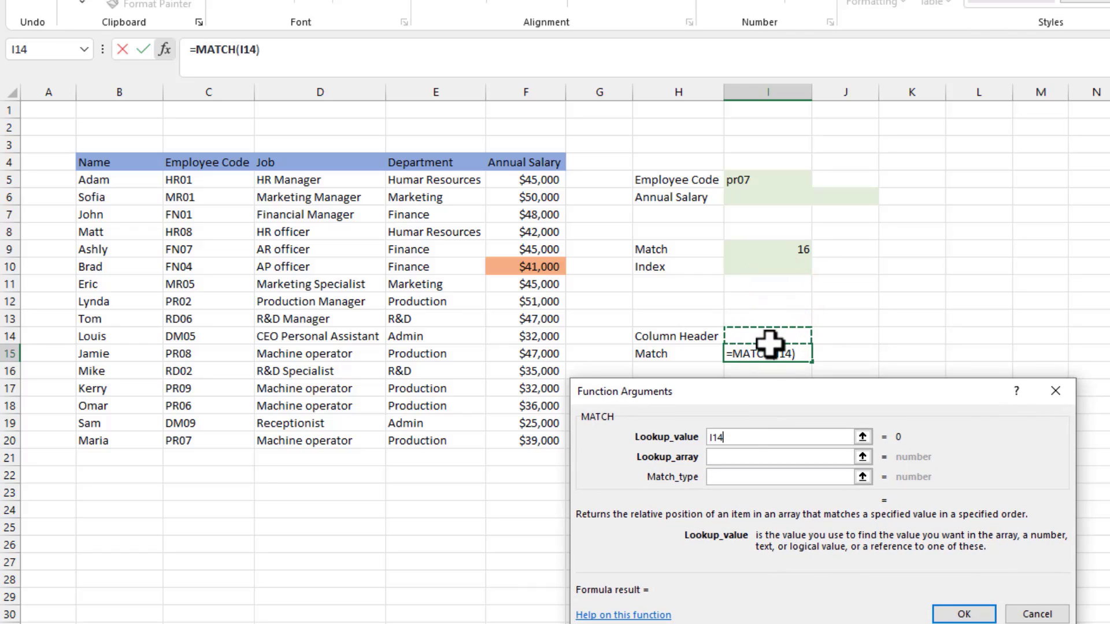
key(F4)
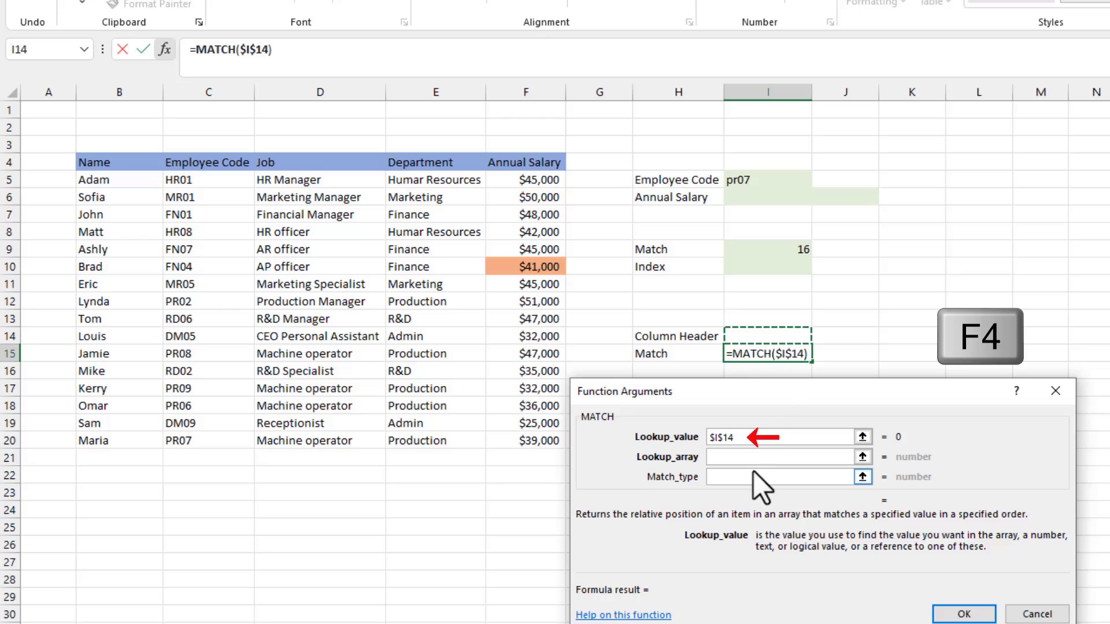
Step: Set the lookup array to the table headers $B$4:$F$4 and the match type to 0, completing the MATCH formula in I15
click(739, 457)
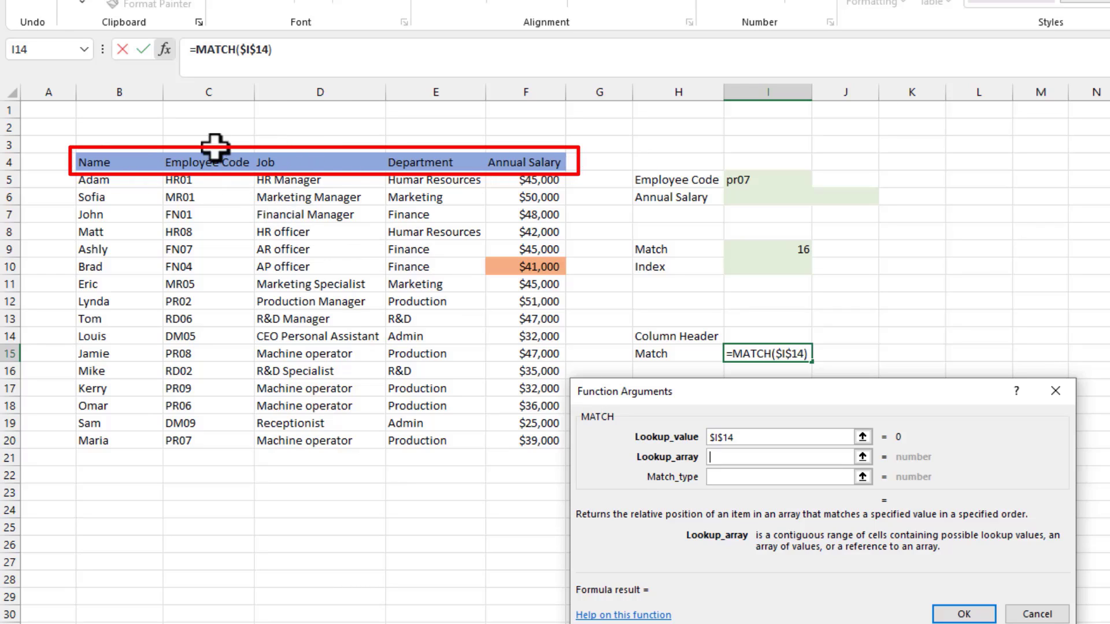
drag(109, 163, 542, 166)
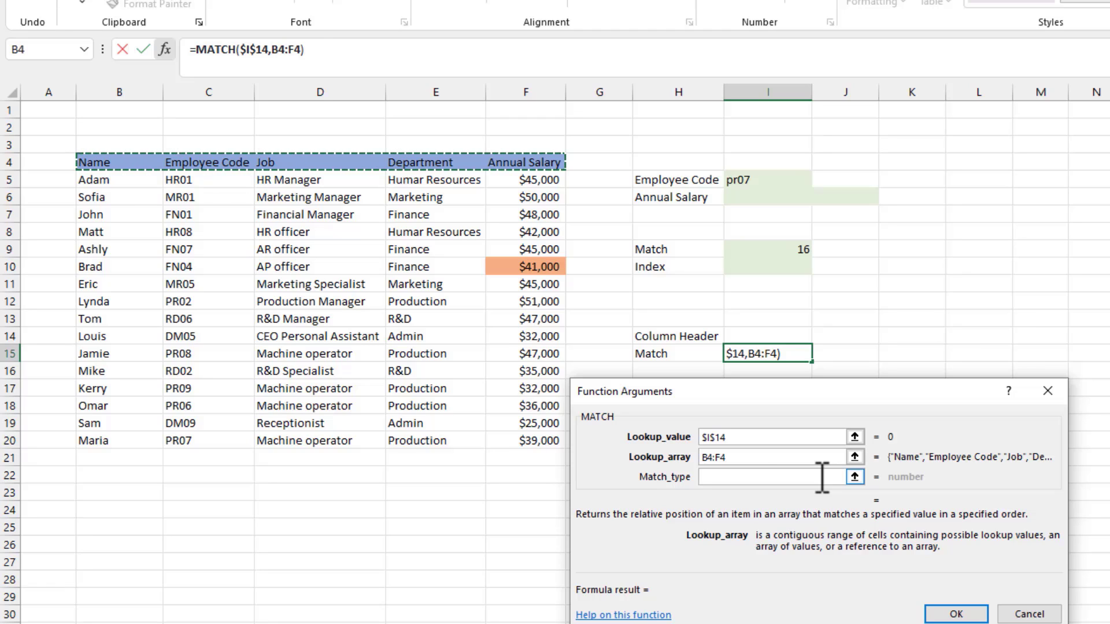
key(F4)
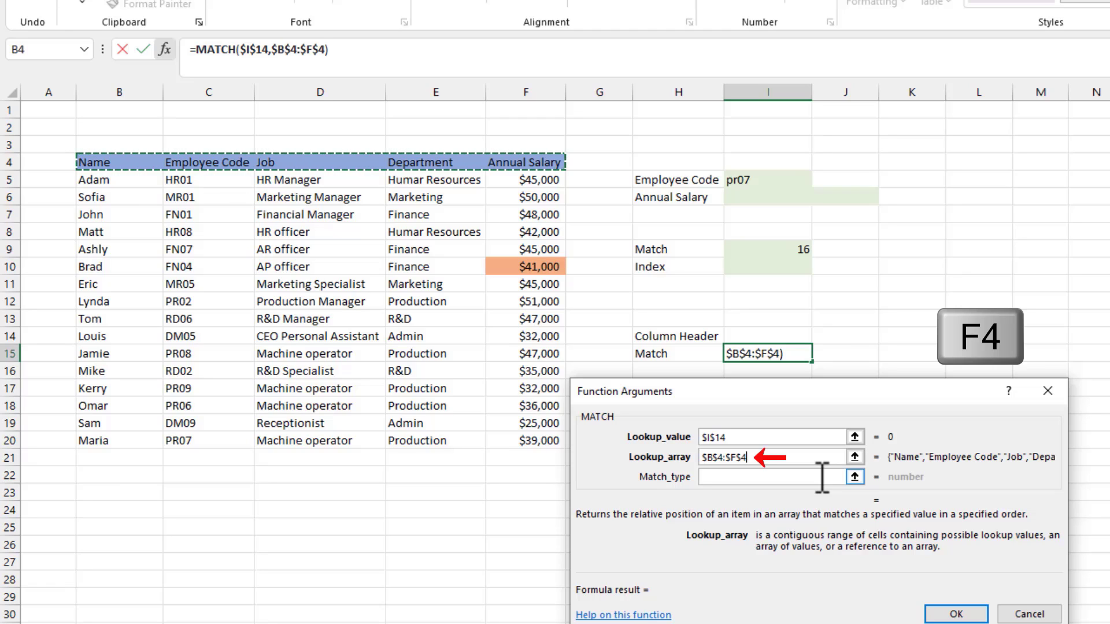
click(731, 477)
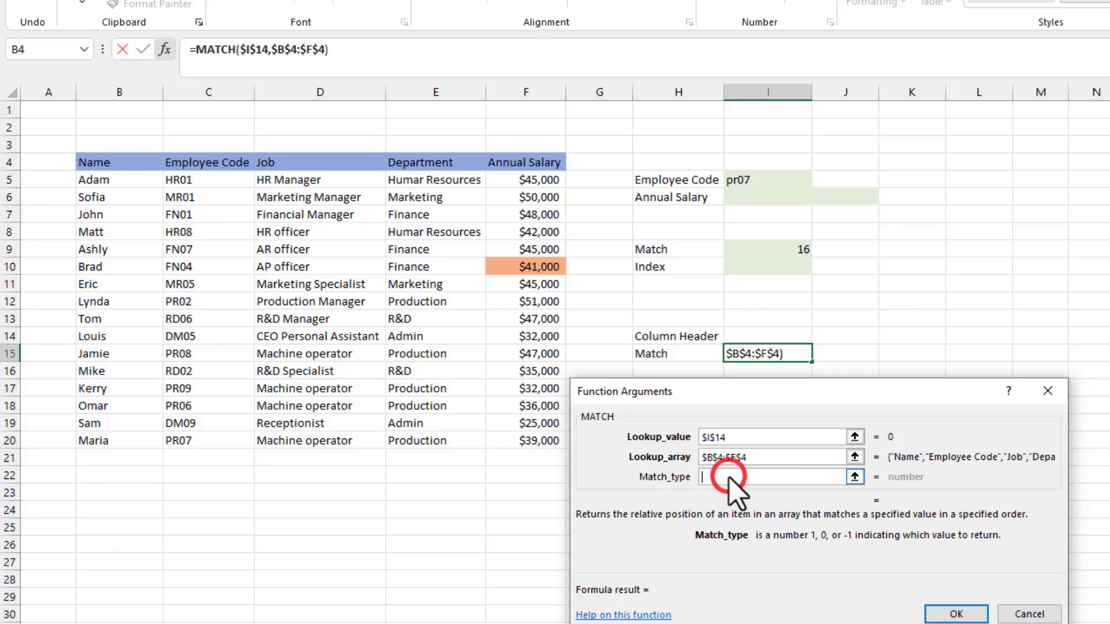
text(0)
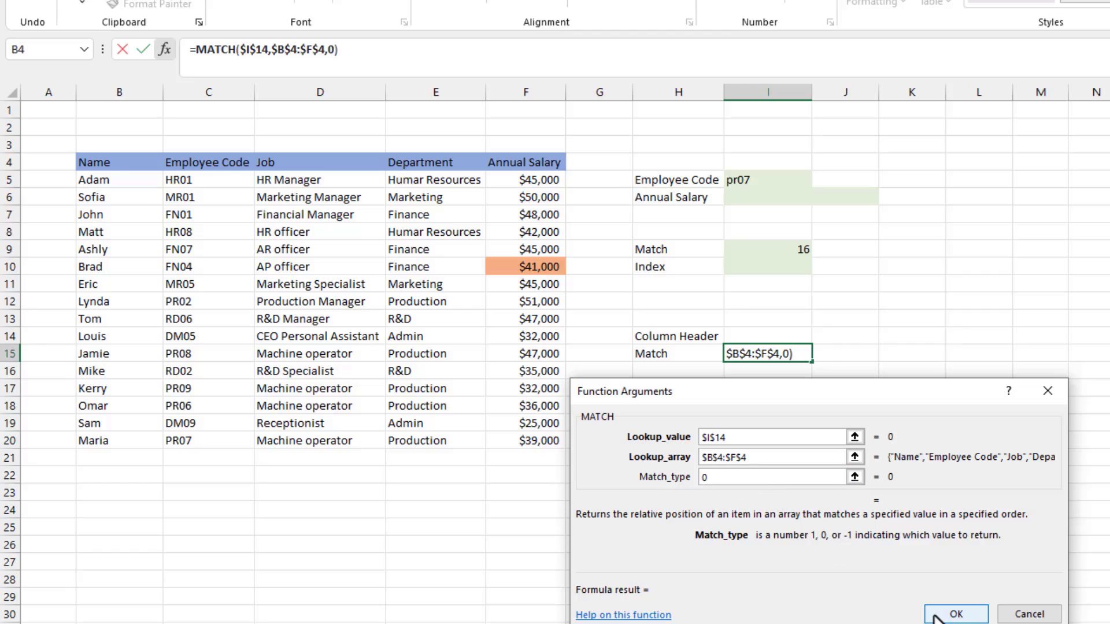
click(948, 613)
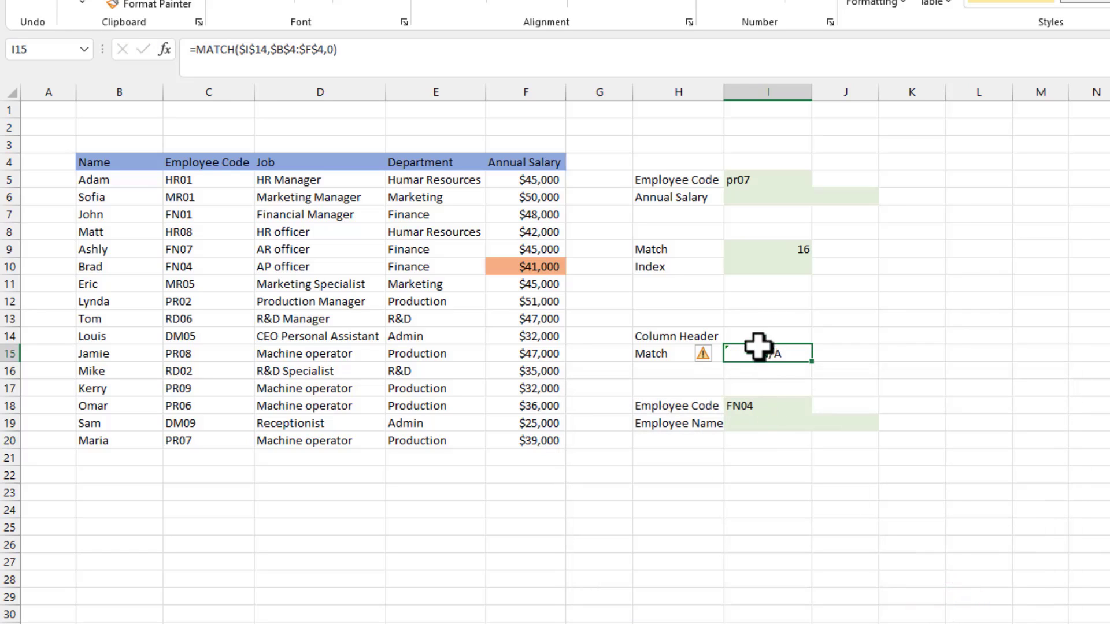
Step: Enter Department as the column header in I14
click(755, 335)
text(De)
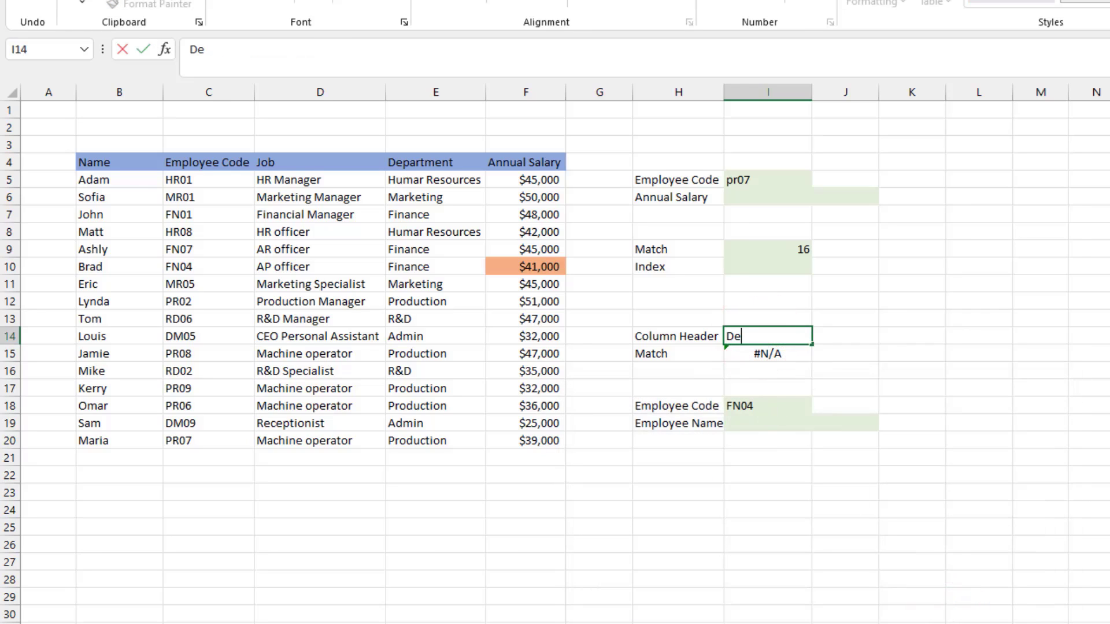
text(partment)
key(ctrl+Return)
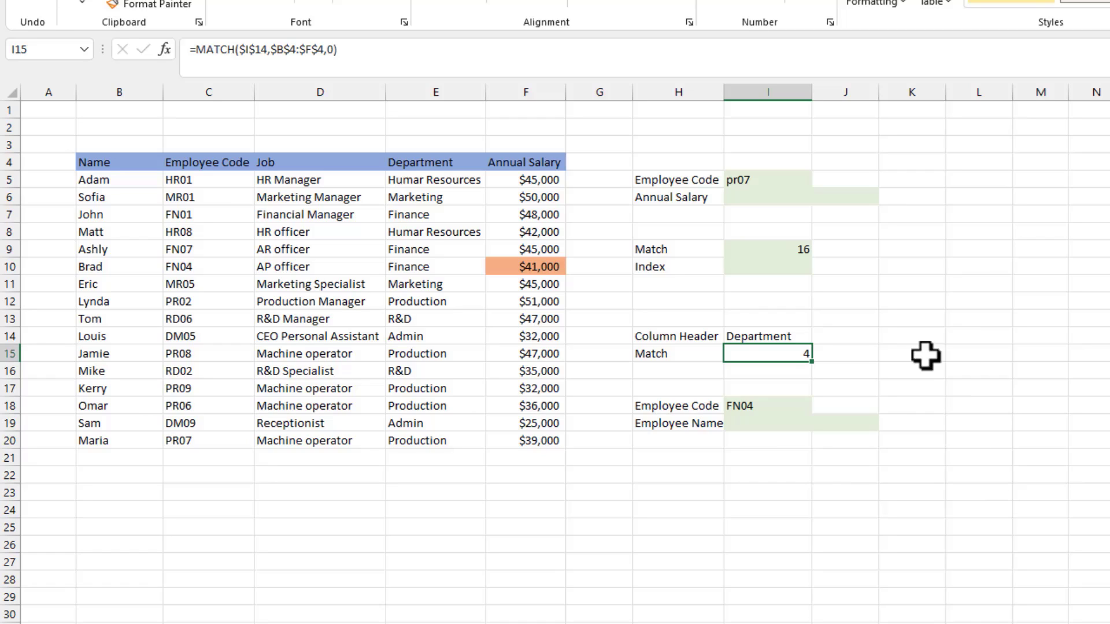
Step: Set the employee code in I5 to FN04
click(771, 180)
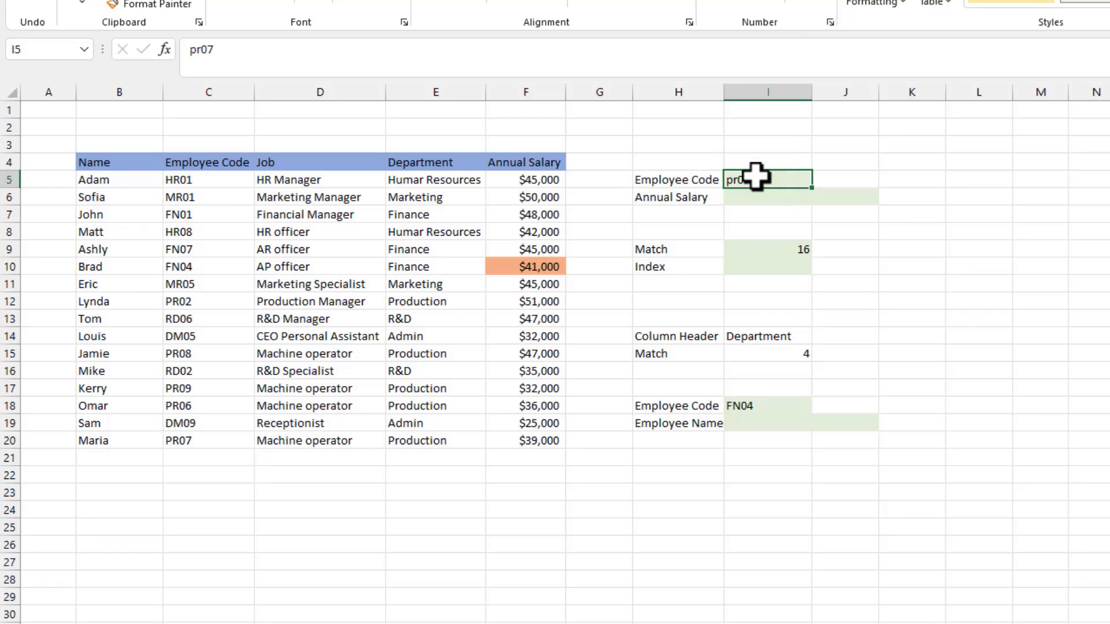
text(FN04)
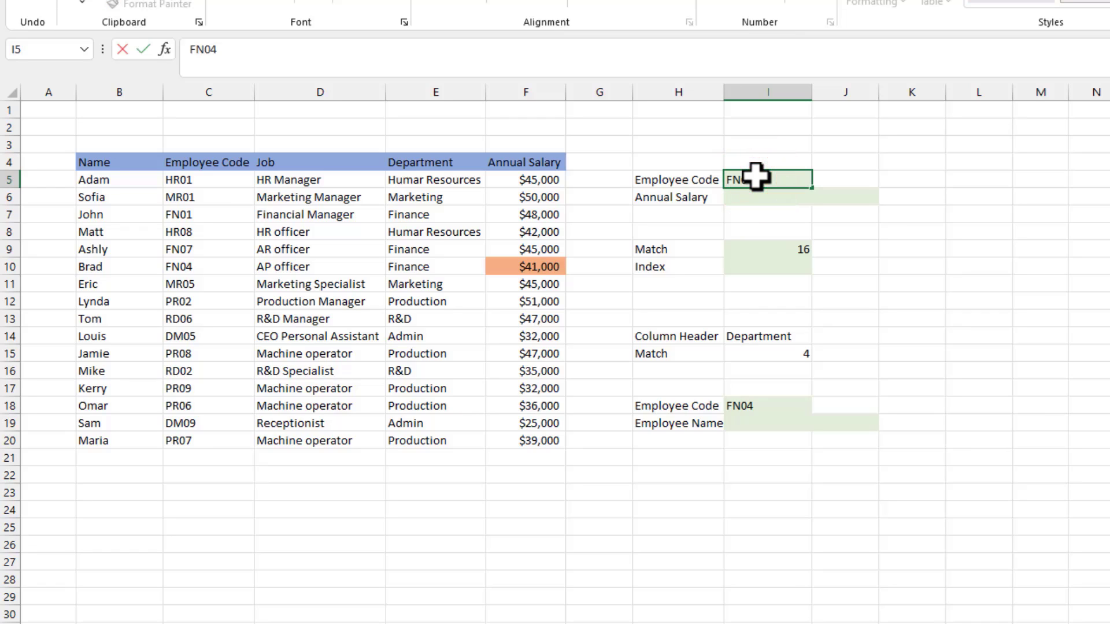
key(Return)
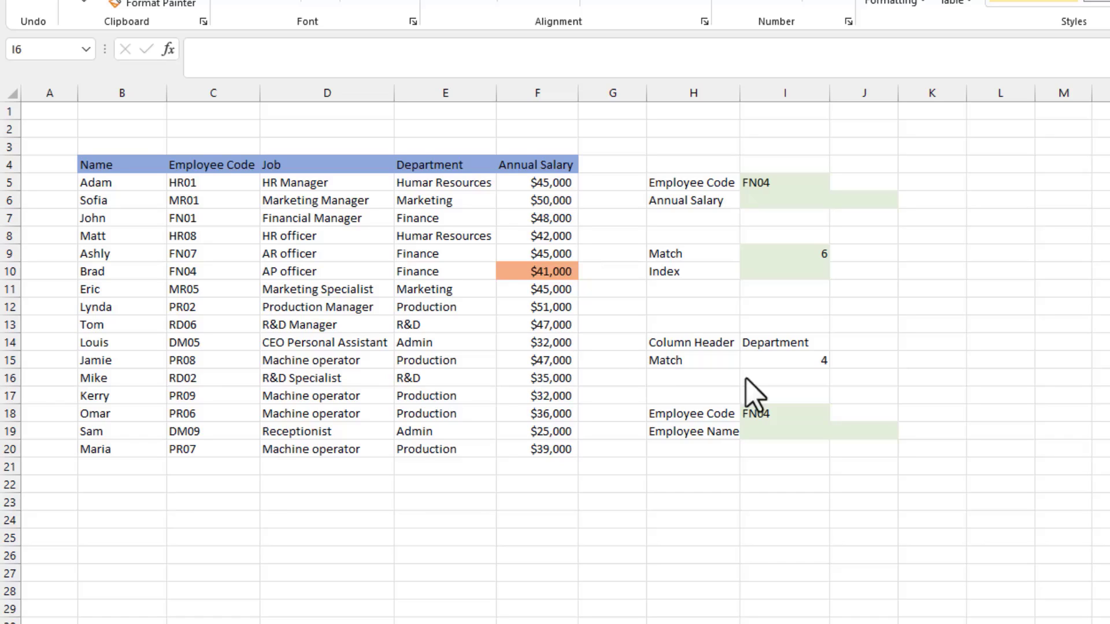
Step: Search the functions for index and insert INDEX in I10 with the array,row_num,column_num argument list
click(805, 273)
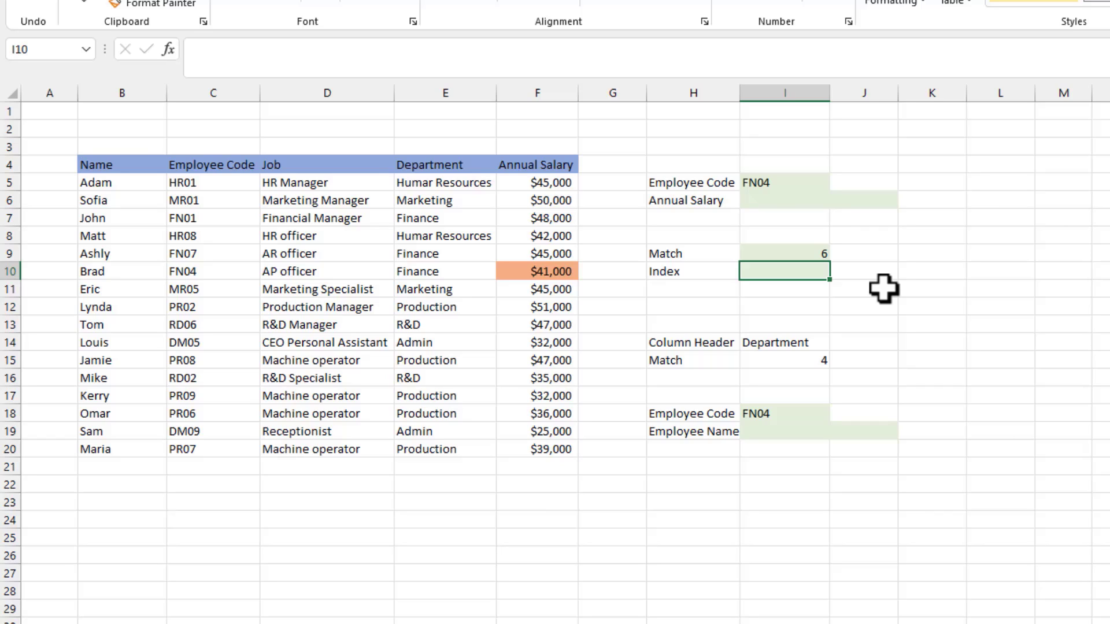
click(167, 49)
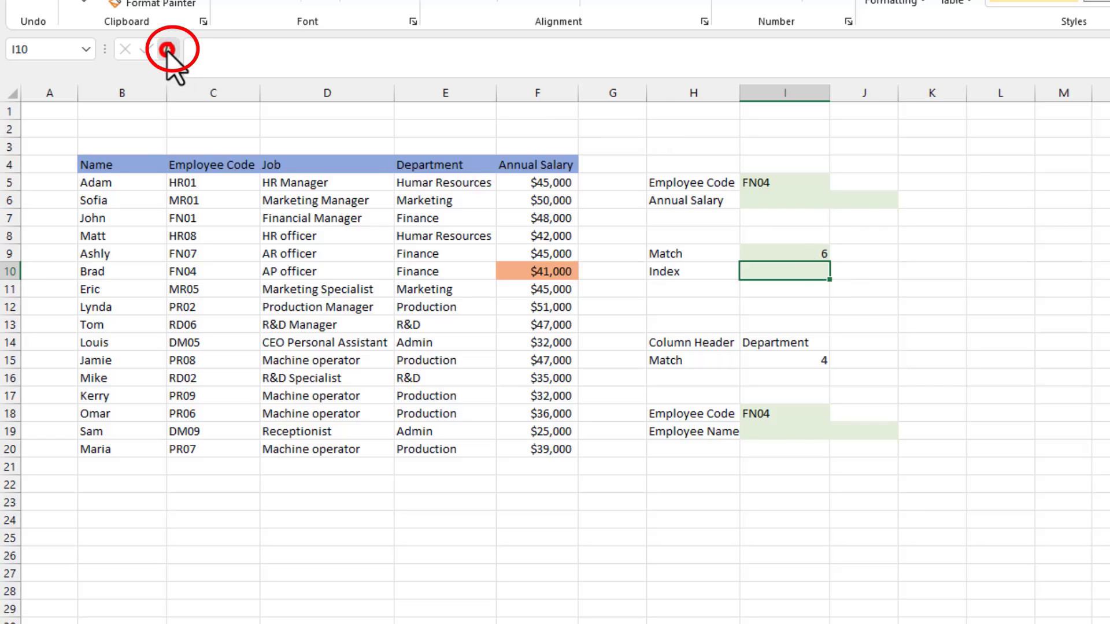
drag(832, 370, 752, 299)
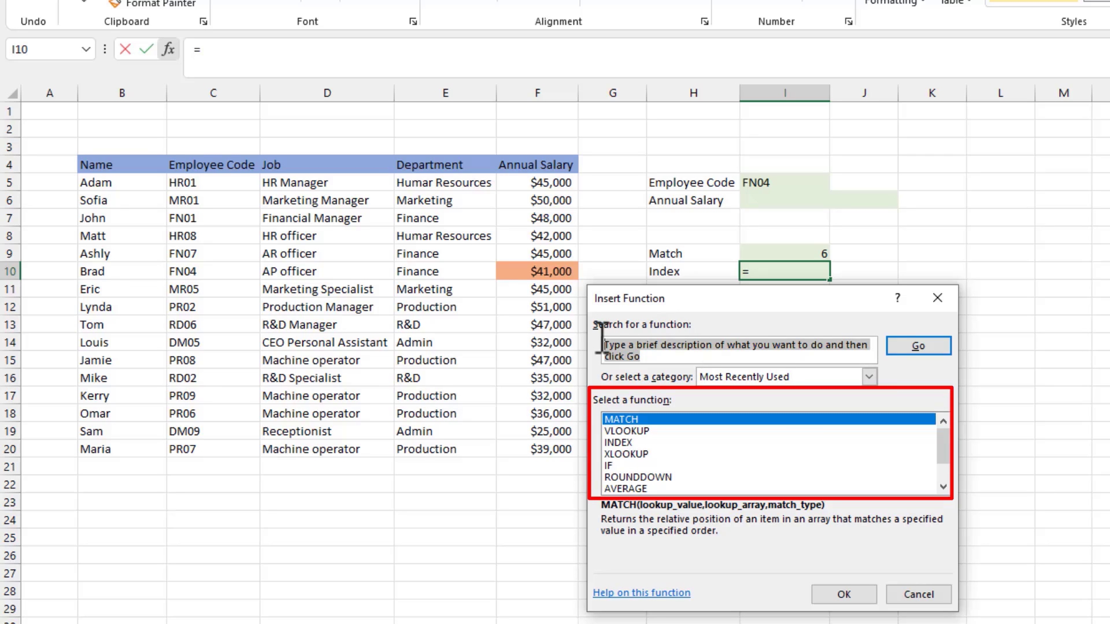
text(in)
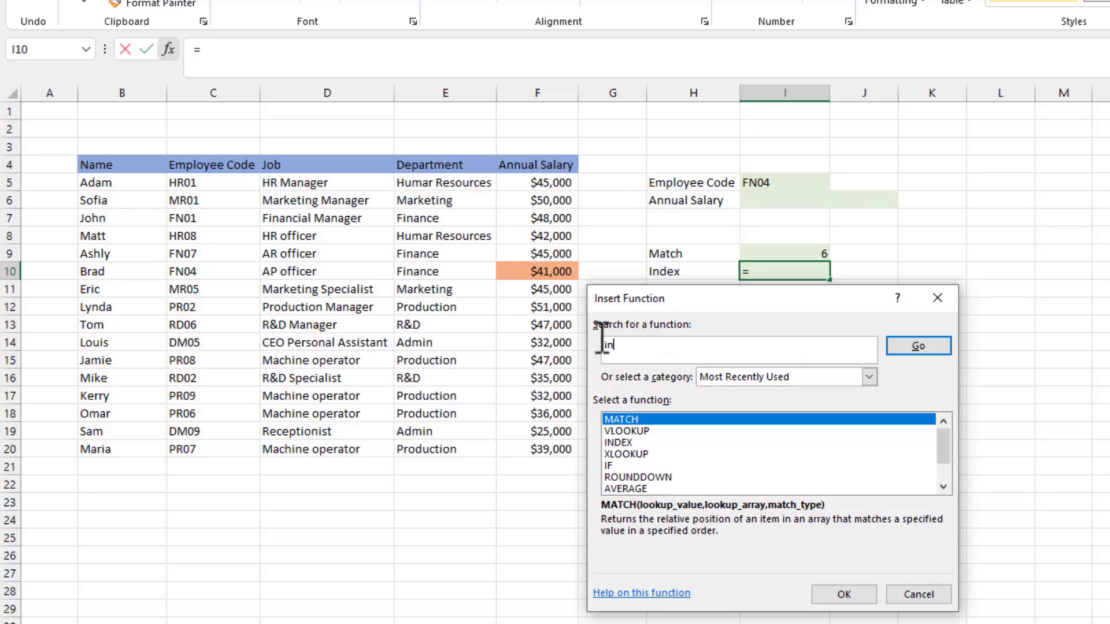
text(dex)
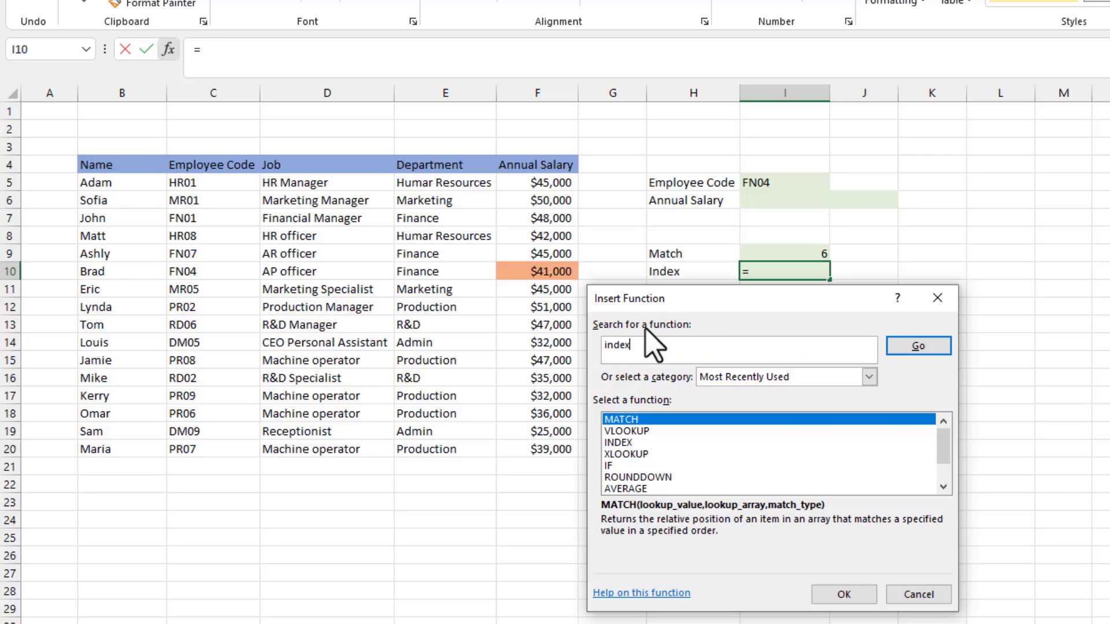
click(940, 350)
click(702, 418)
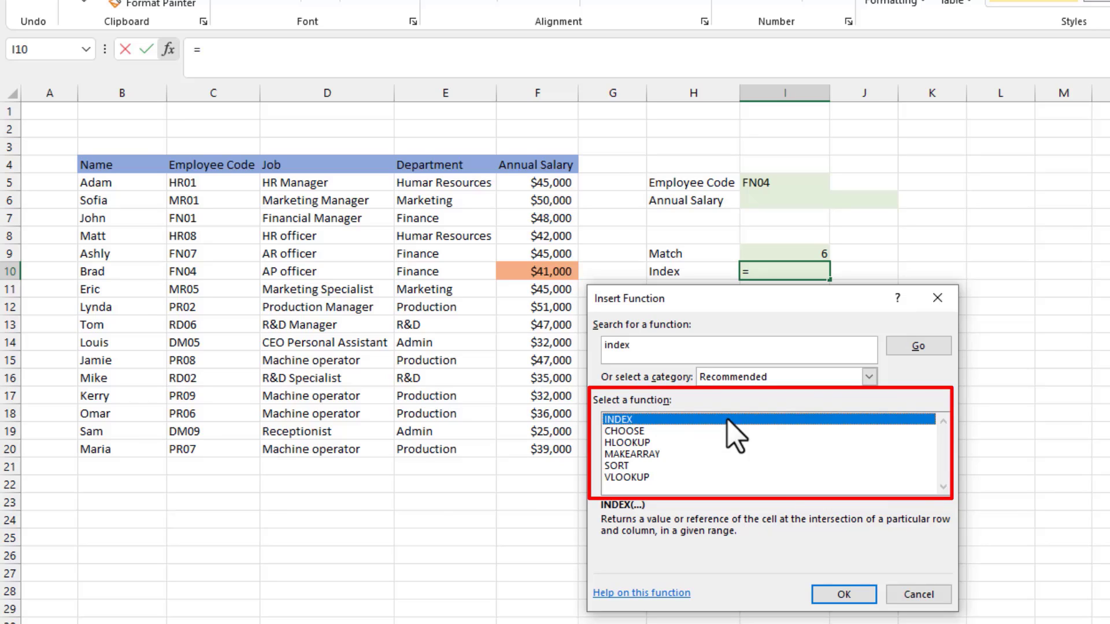
click(839, 594)
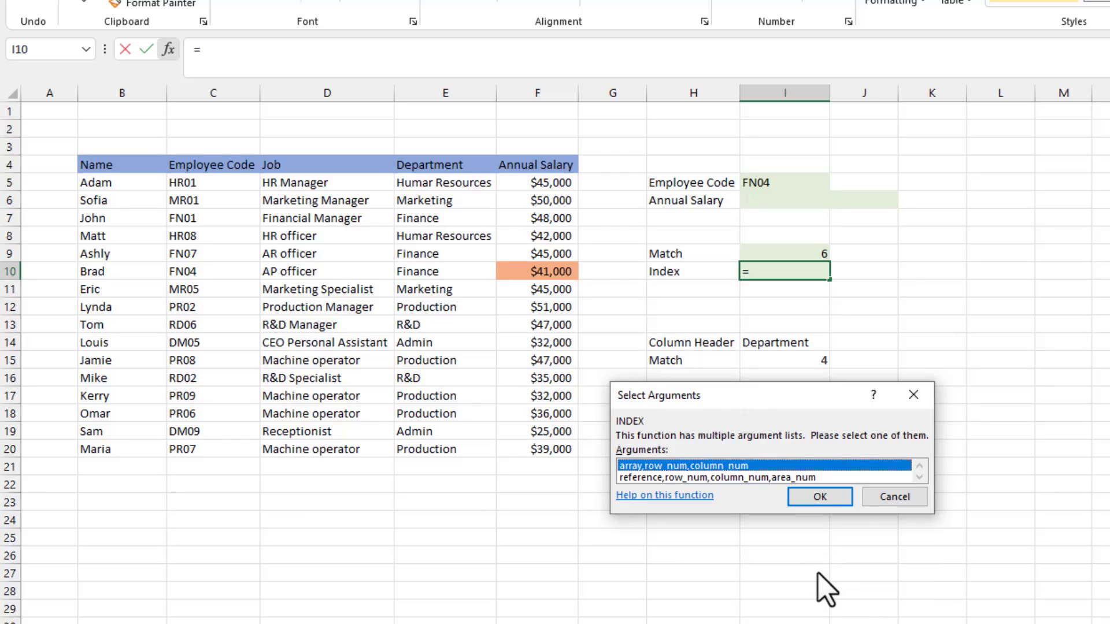
click(828, 500)
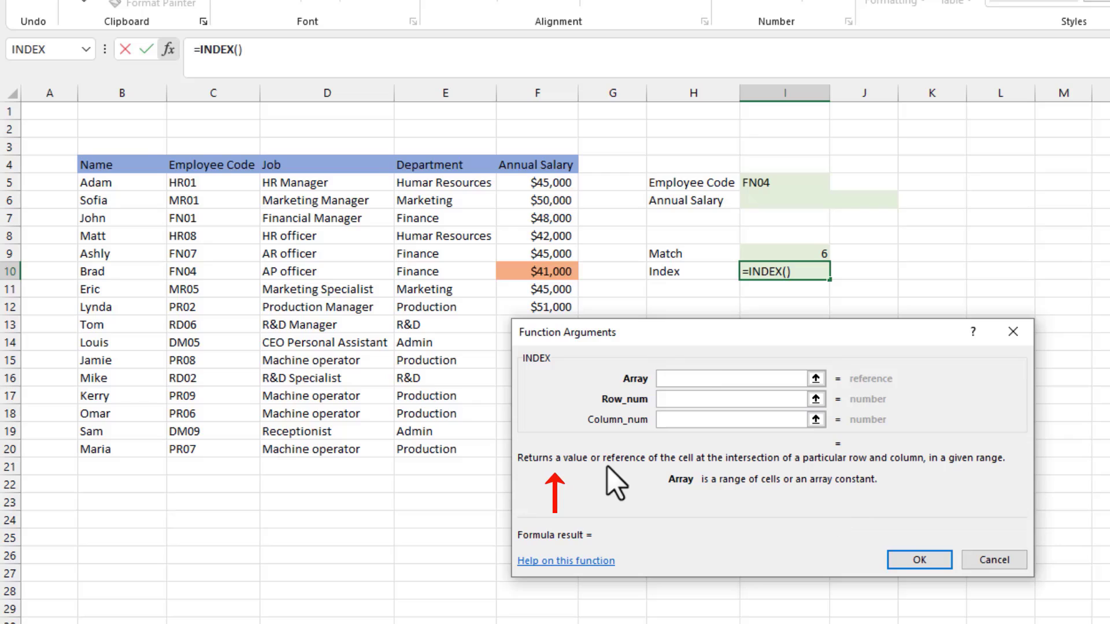
Step: Read the descriptions of the row number, column number and array arguments of the INDEX function
click(677, 399)
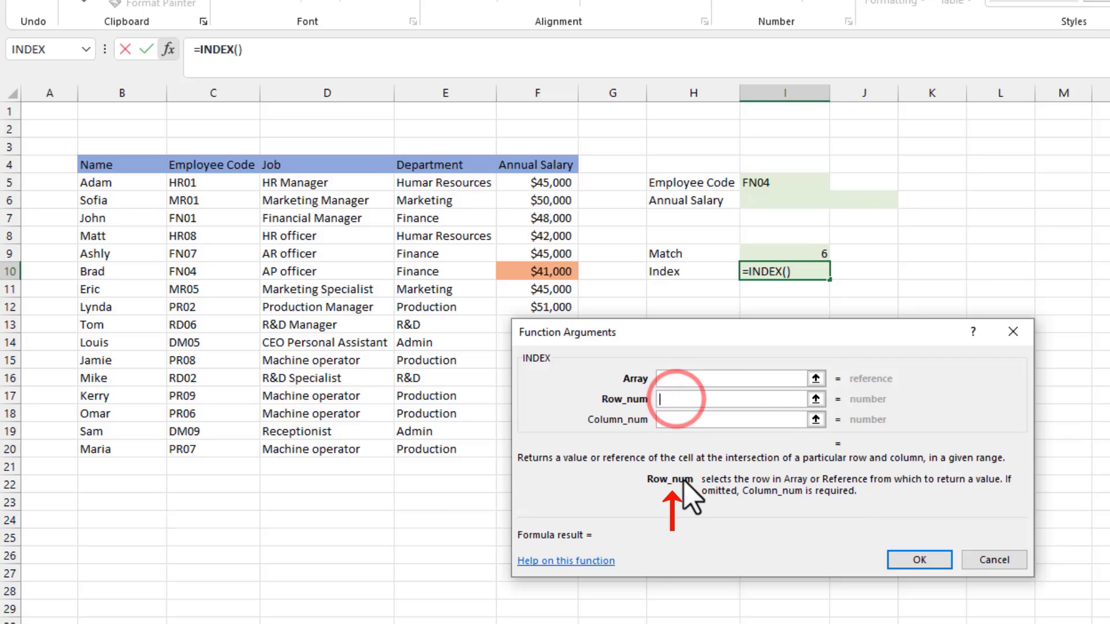
click(676, 420)
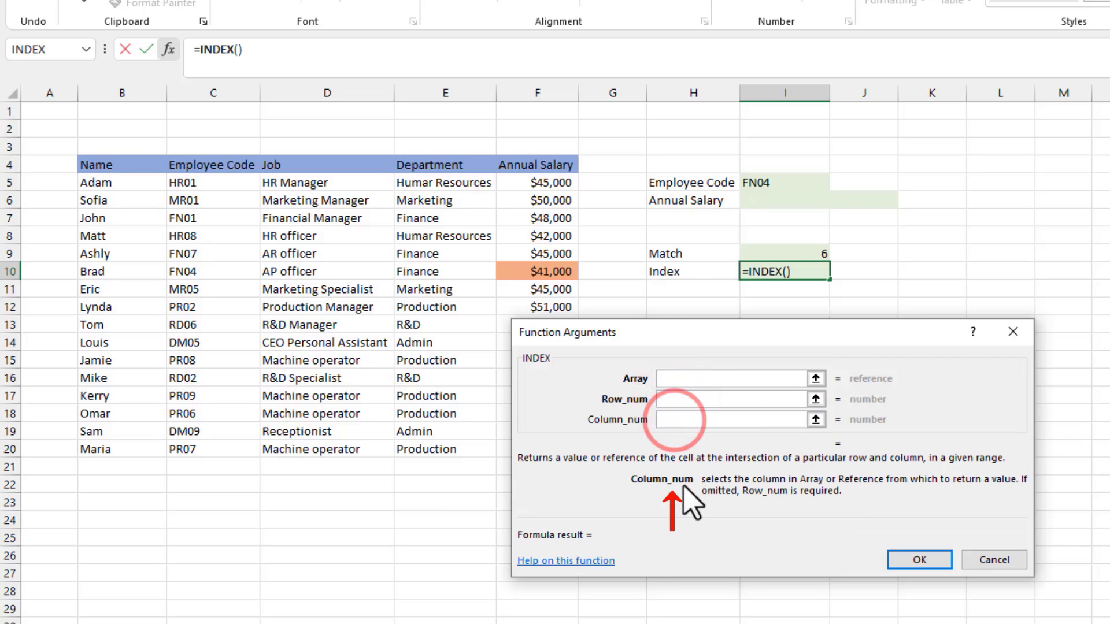
click(687, 380)
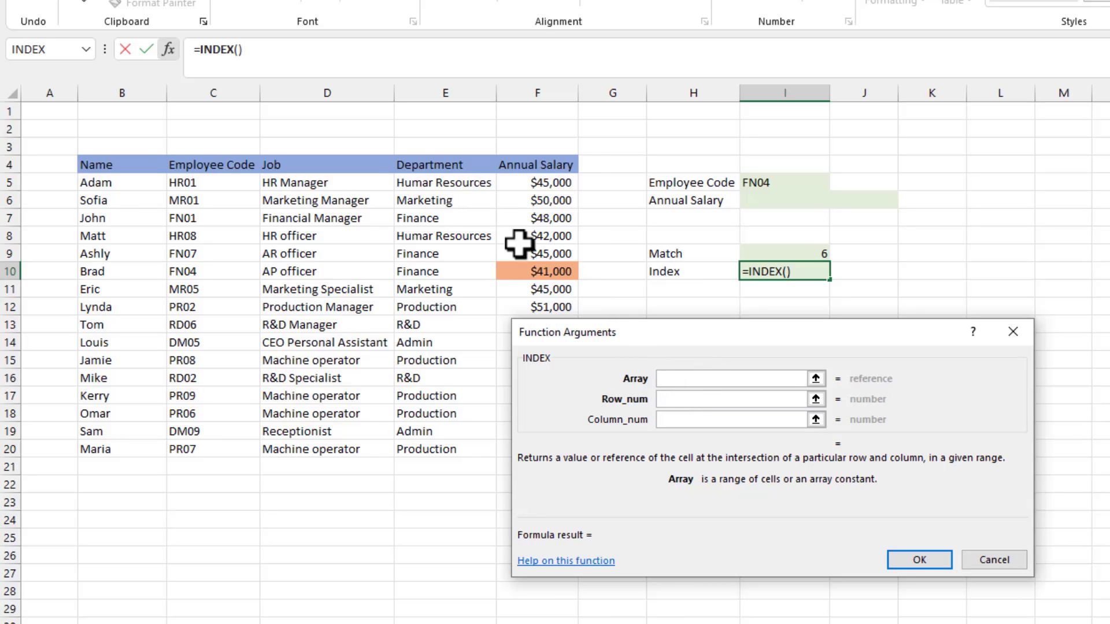
Step: Try the salary column F5:F20 and the whole table B5:F20 as the array of the INDEX formula
drag(646, 334, 732, 305)
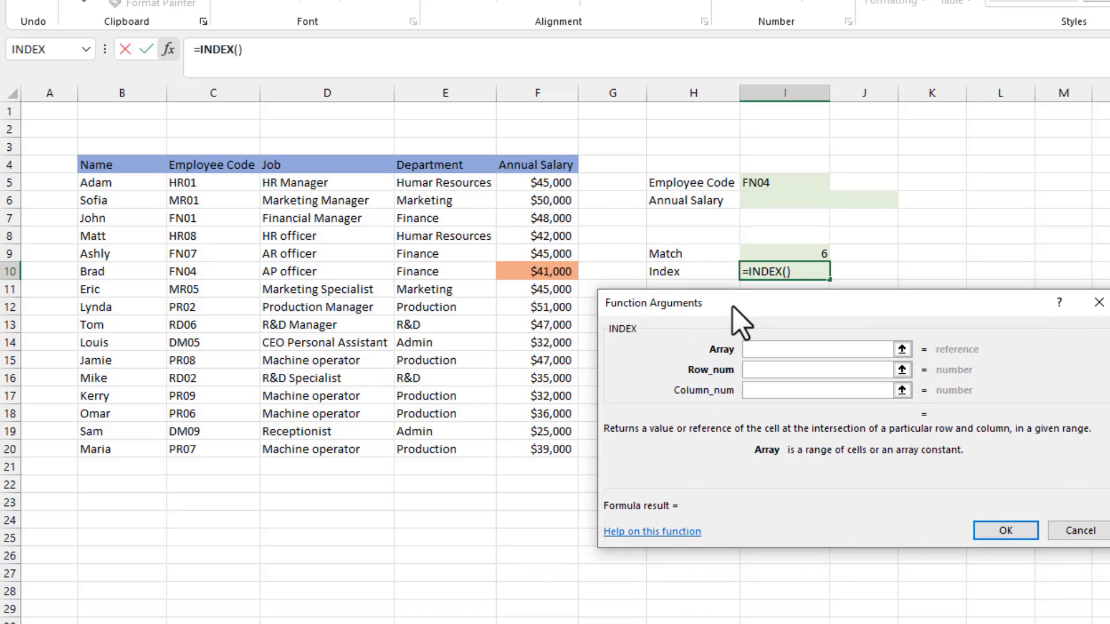
drag(527, 181, 542, 452)
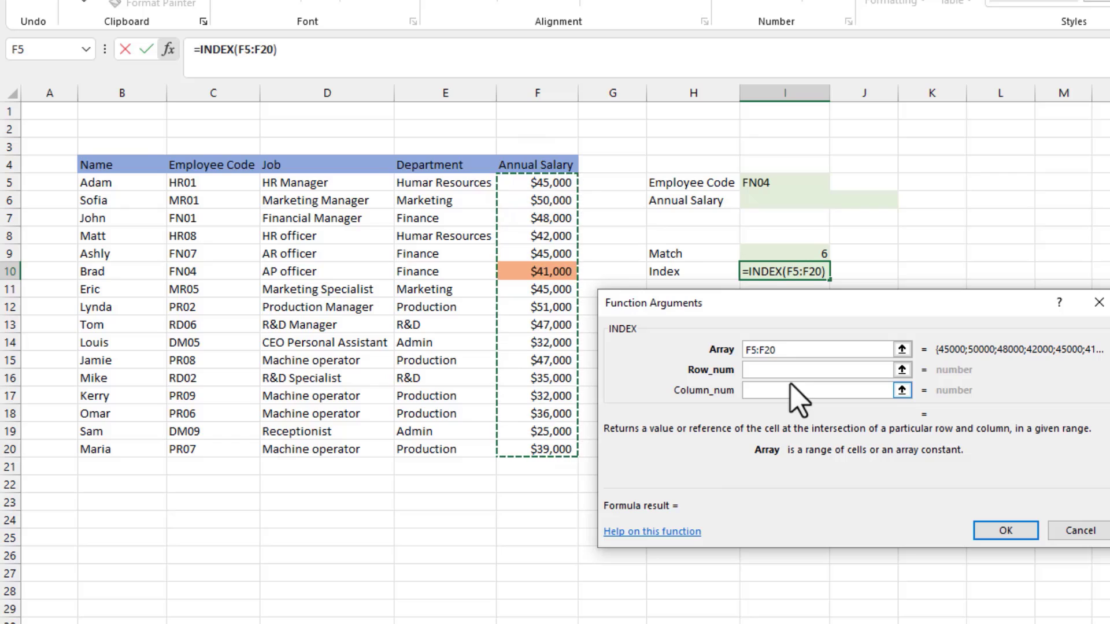
click(787, 347)
double_click(792, 349)
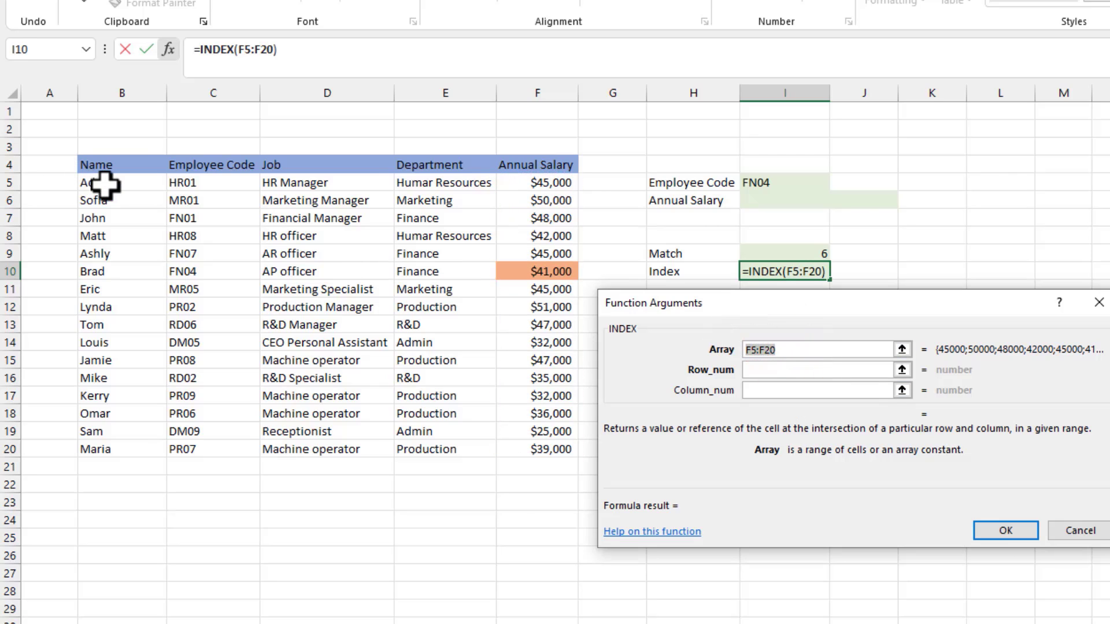
drag(105, 183, 546, 456)
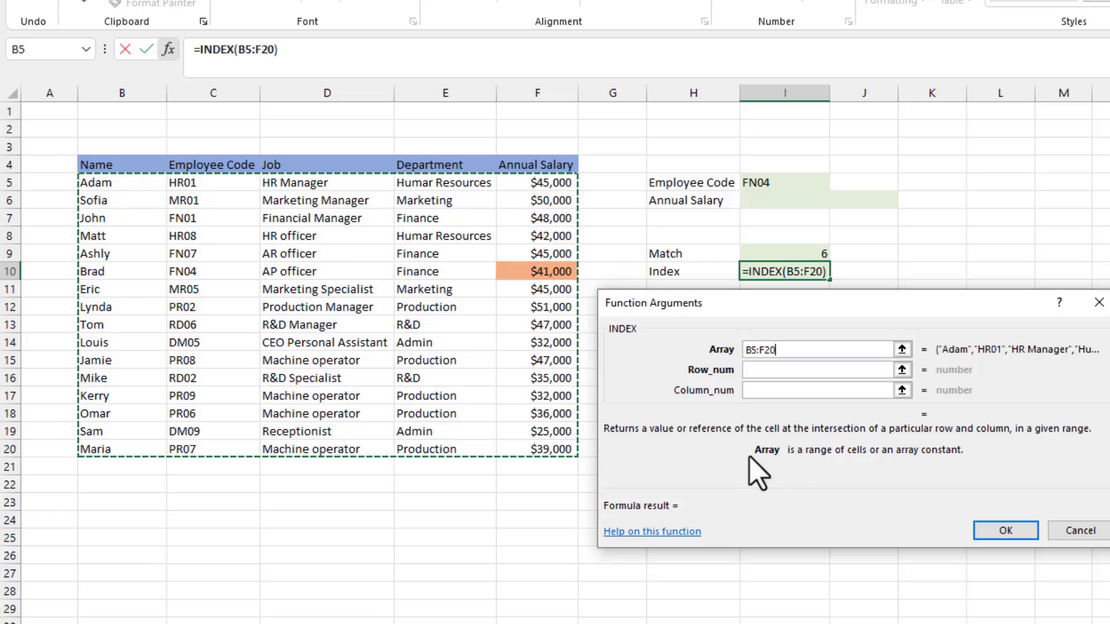
Step: Set the INDEX array to the annual salaries as the absolute range $F$5:$F$20
double_click(792, 349)
drag(536, 184, 531, 452)
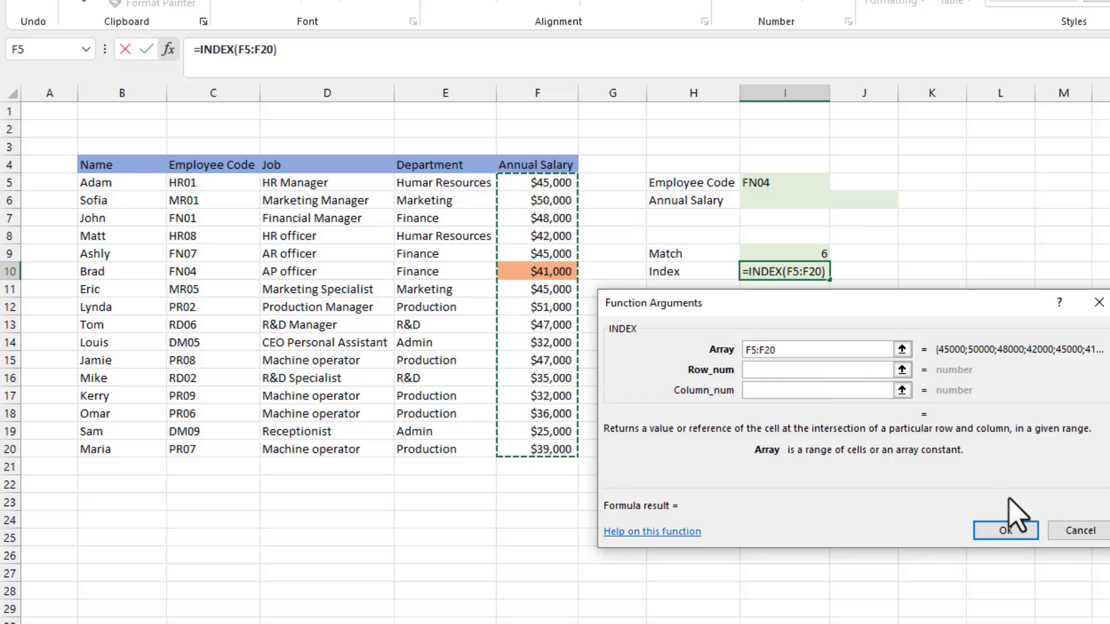
key(F4)
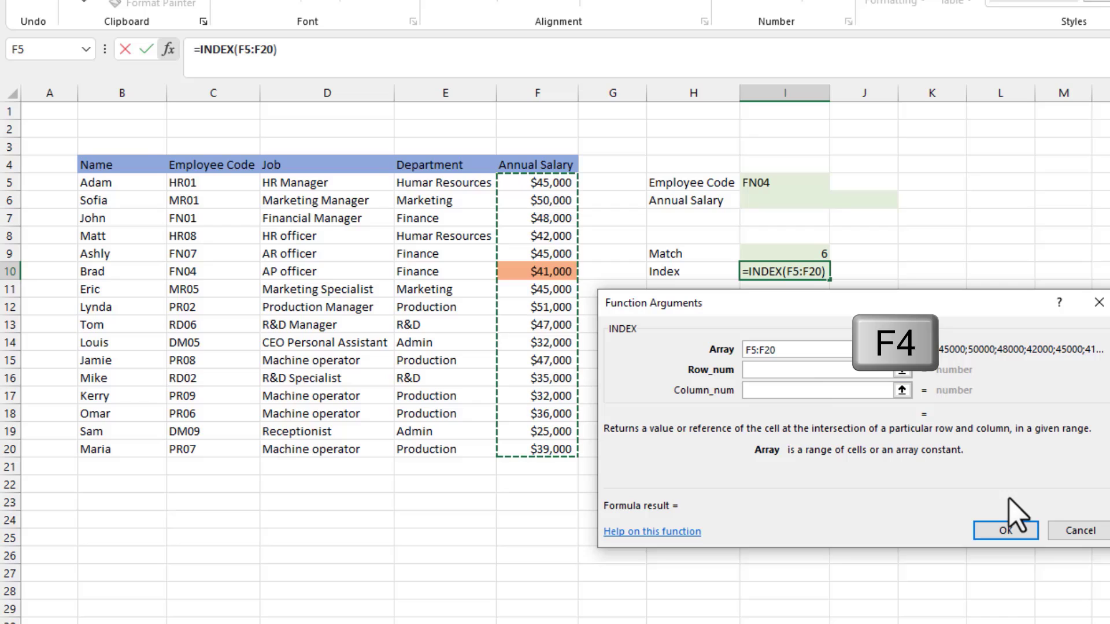
key(F4)
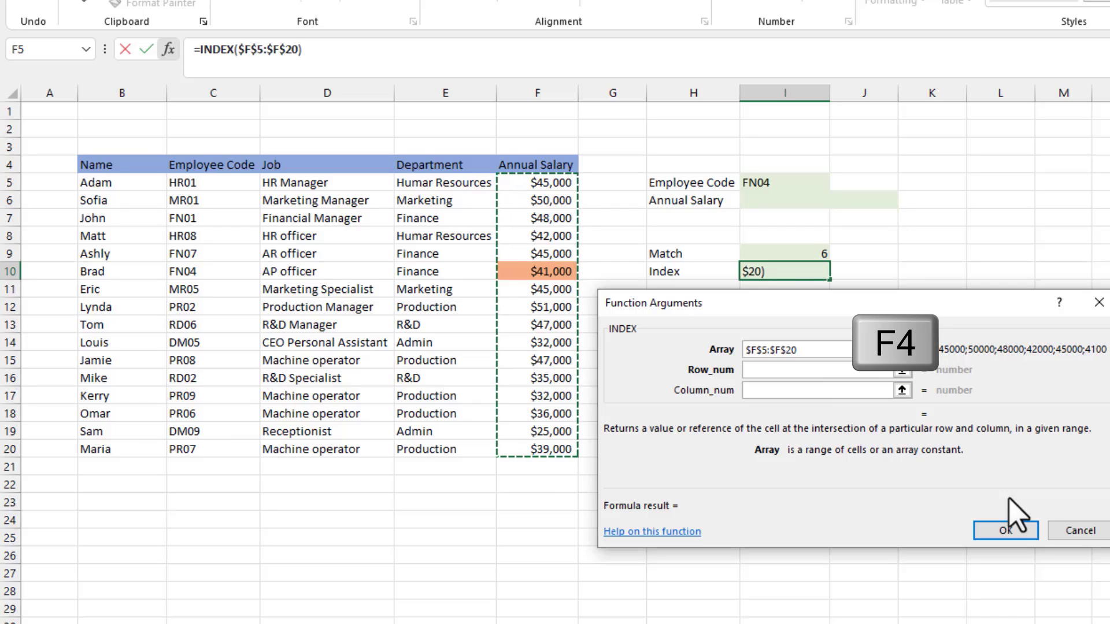
Step: Set the INDEX row number to 6 and finish the formula in I10
click(751, 370)
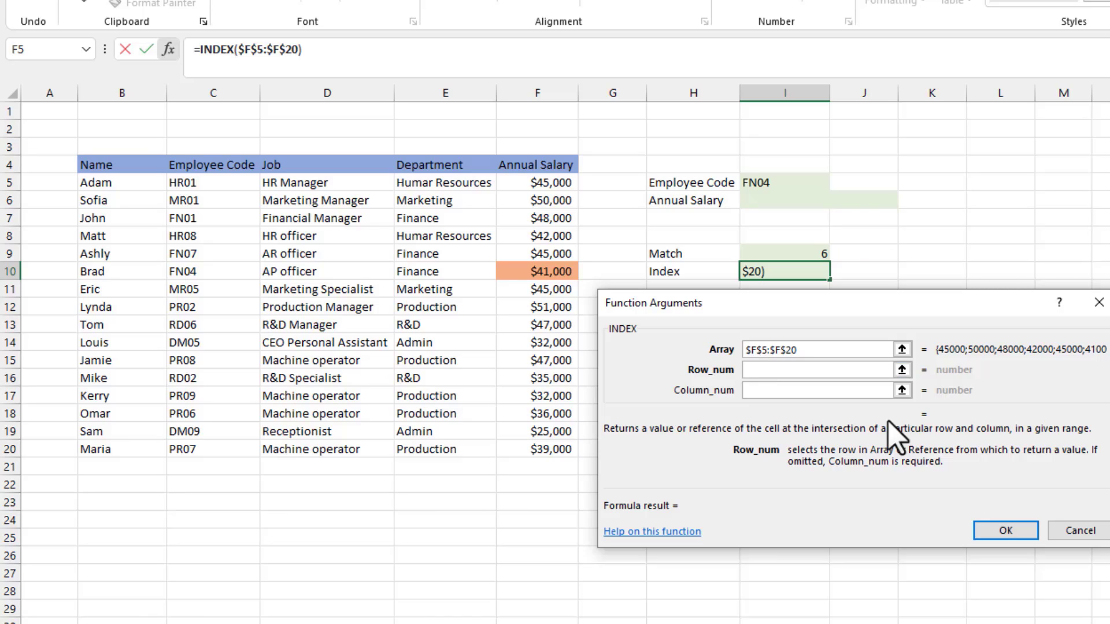
text(6)
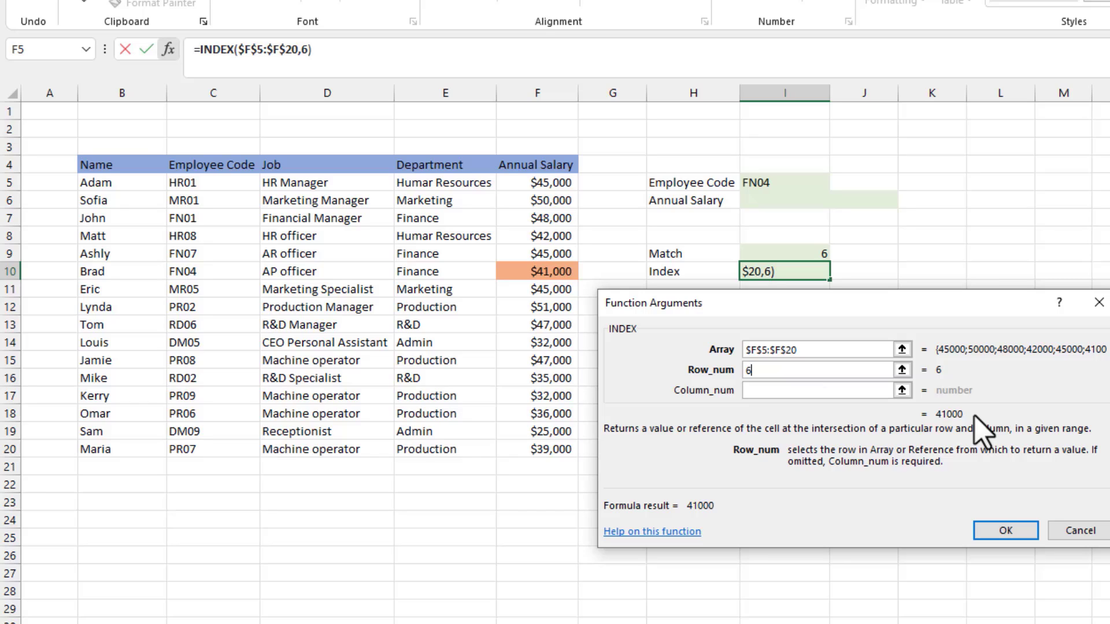
click(1009, 529)
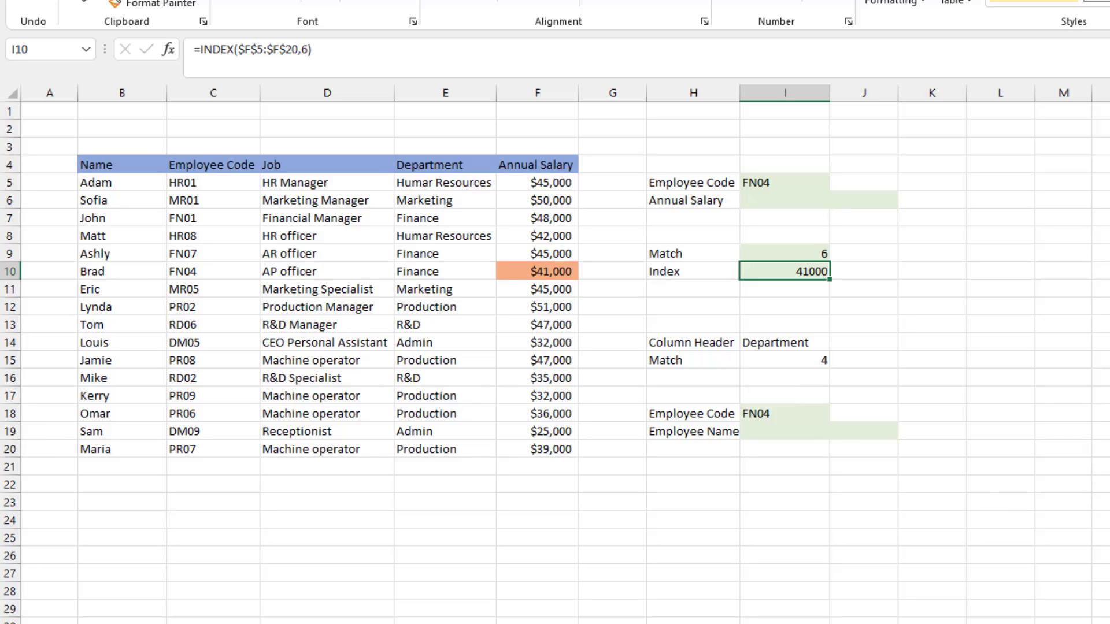
Step: Clear I10 and insert INDEX again with the array,row_num,column_num argument list, using the whole table B5:F20 as the array
key(Delete)
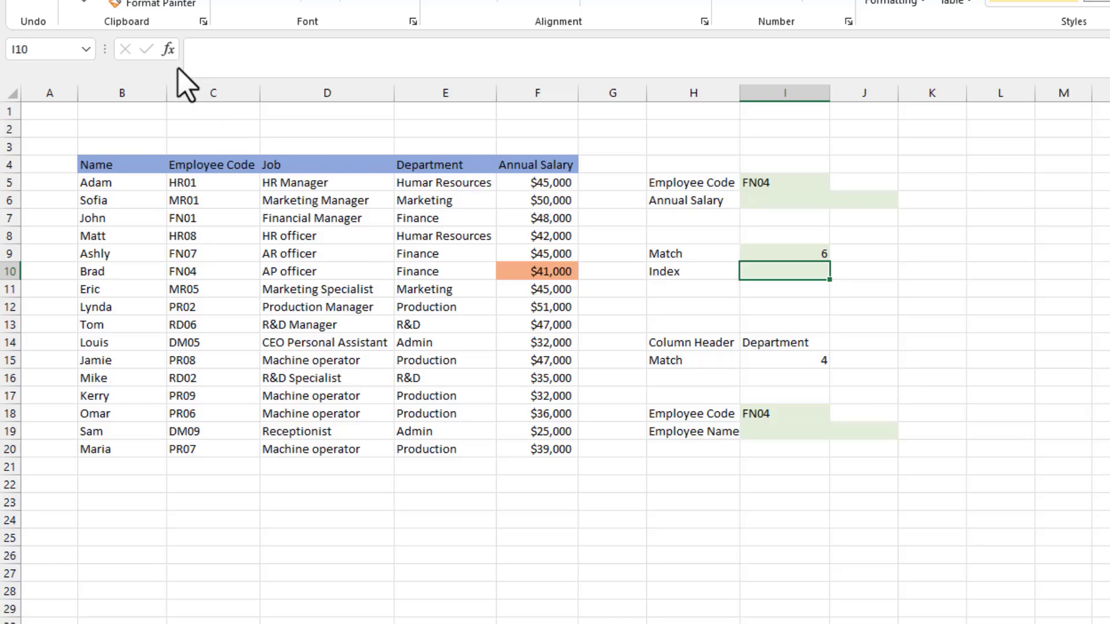
click(168, 49)
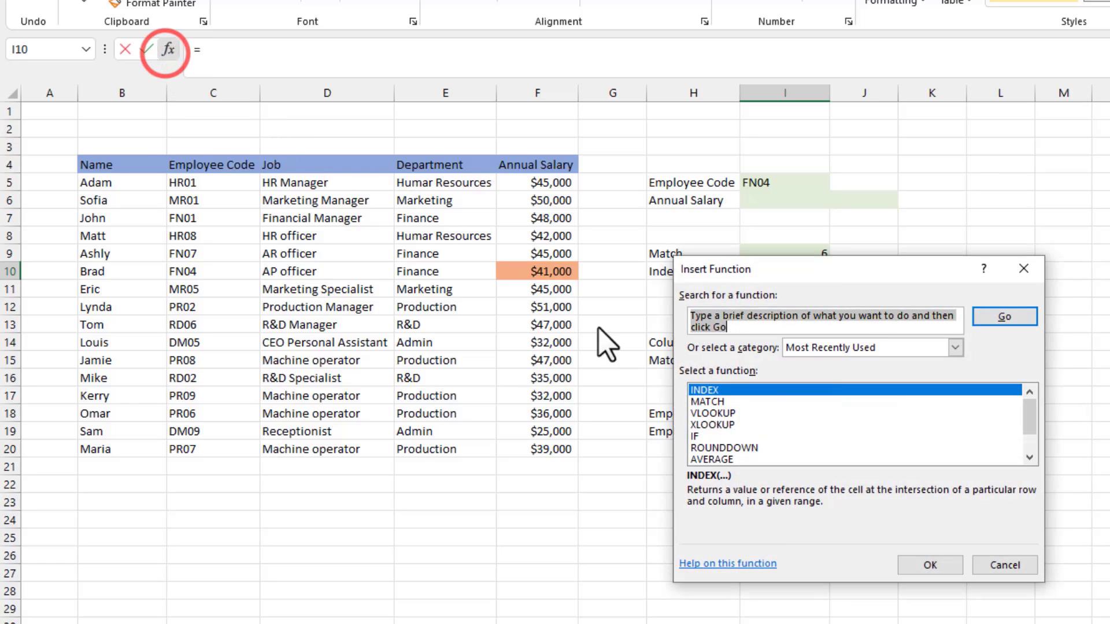
click(746, 391)
click(940, 565)
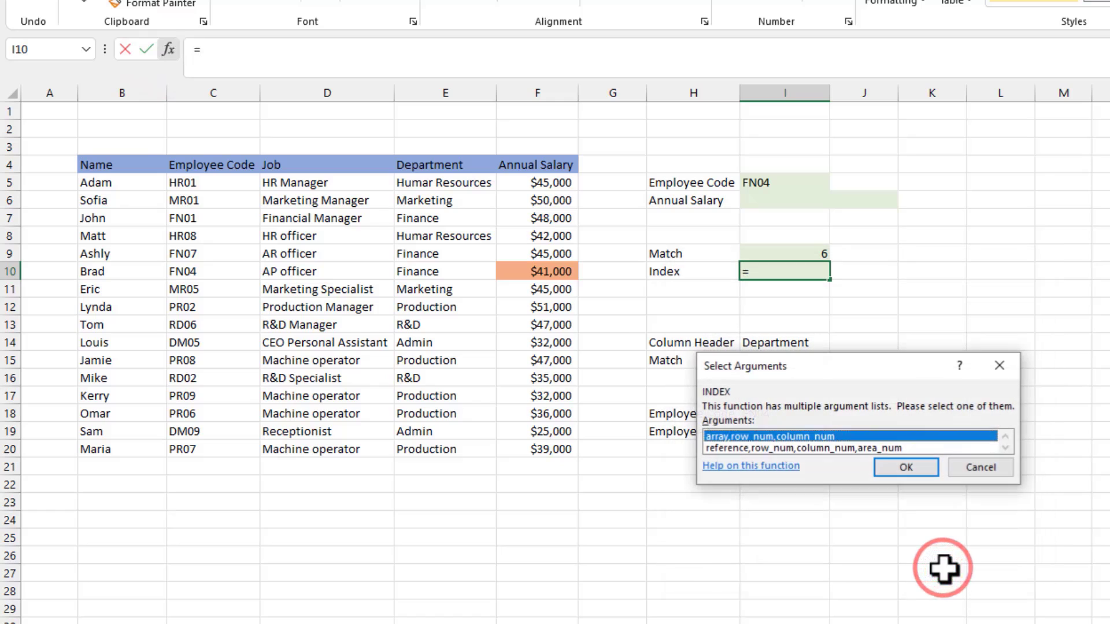
click(907, 467)
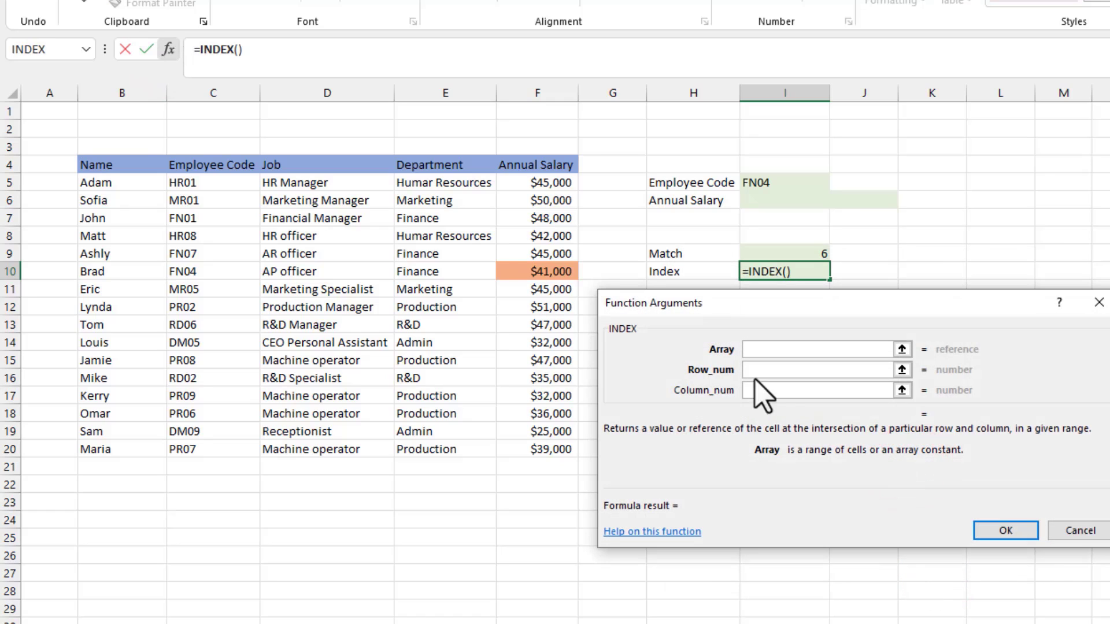
click(101, 181)
drag(101, 181, 567, 451)
Step: Set the INDEX row number to 6 and the column number to 5, and finish the formula
click(773, 372)
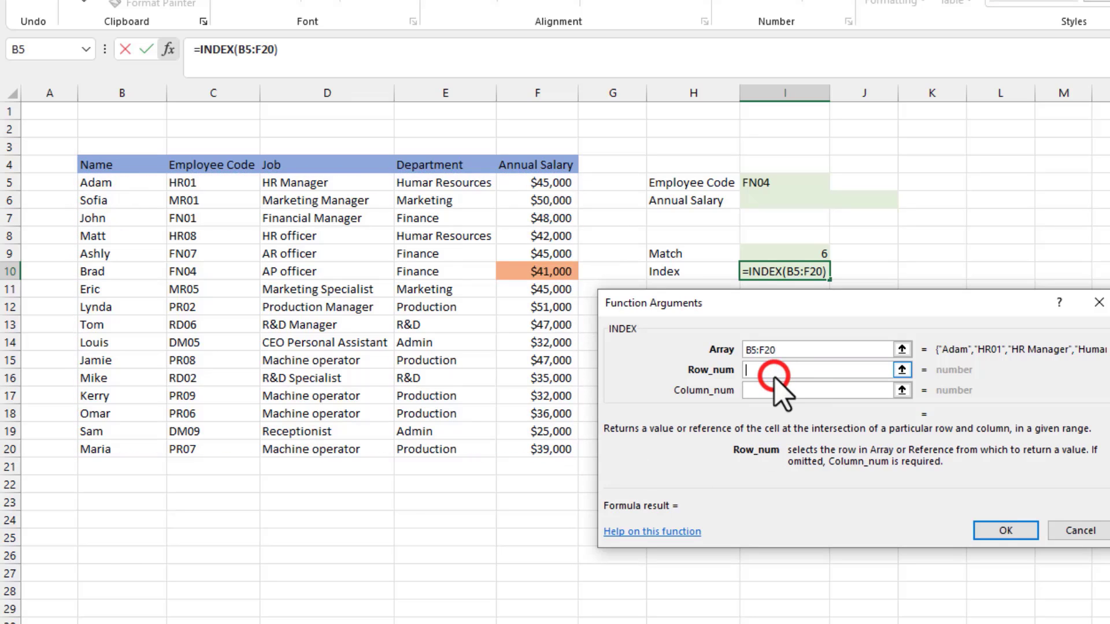
text(6)
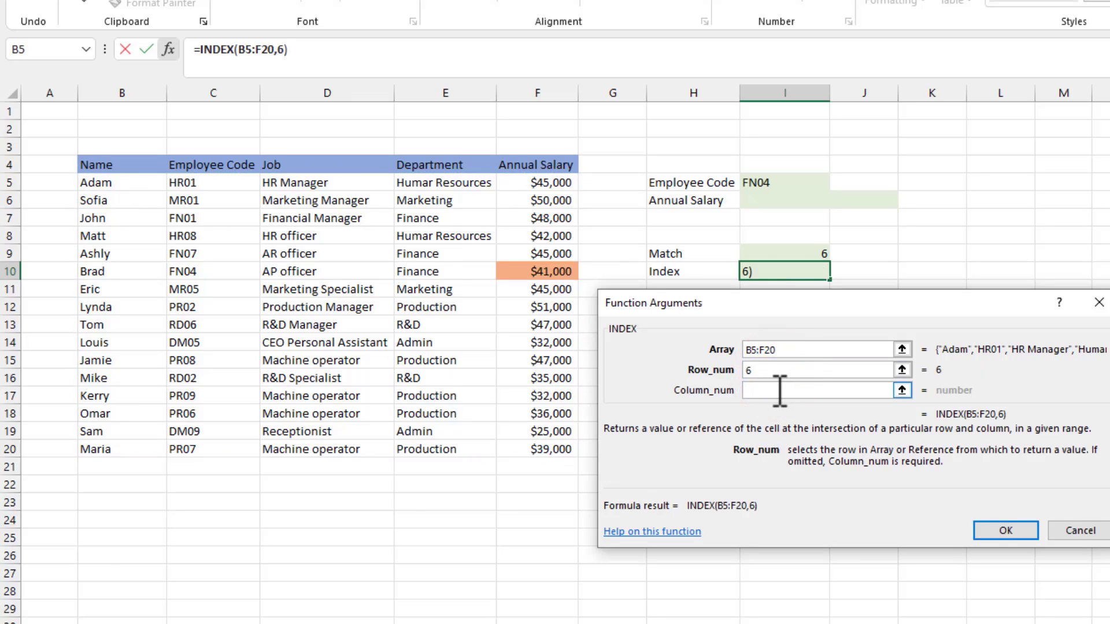
click(774, 390)
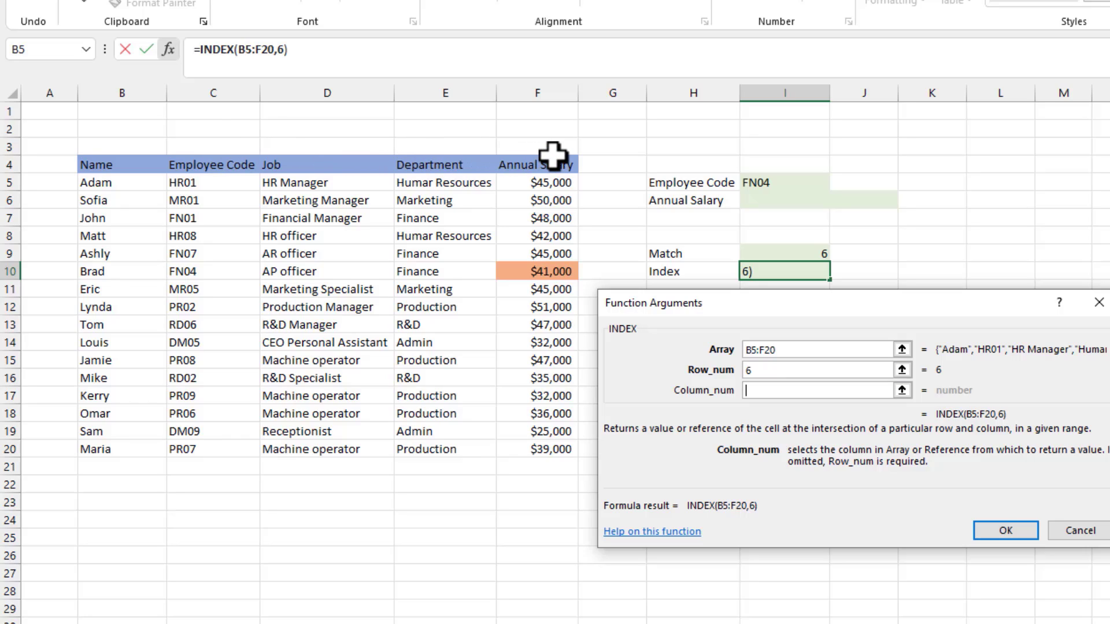
click(767, 391)
text(5)
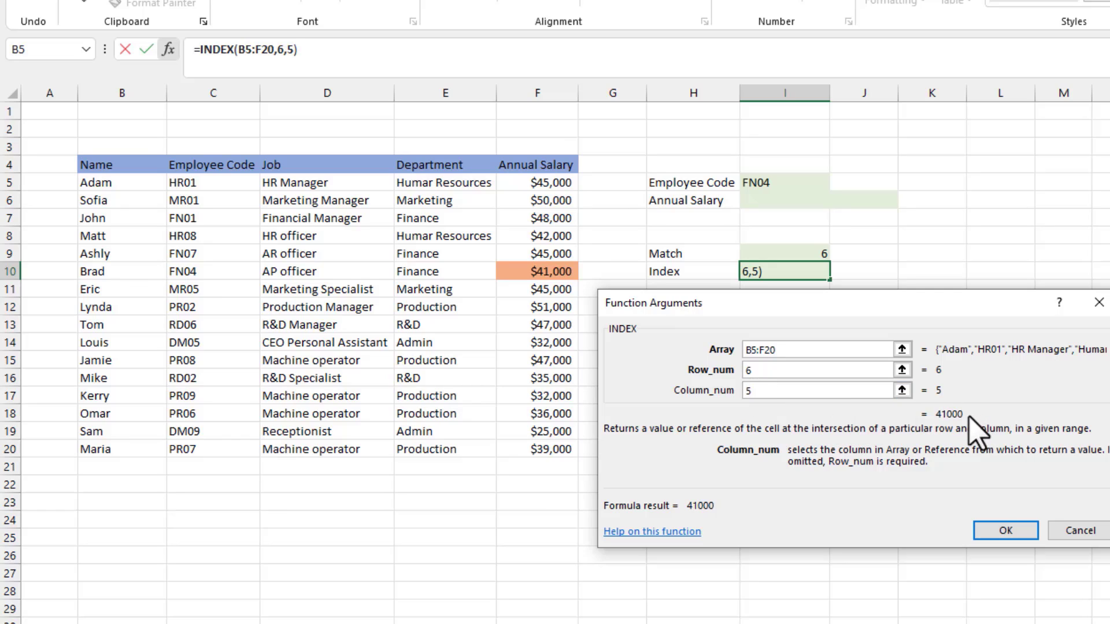
click(1006, 531)
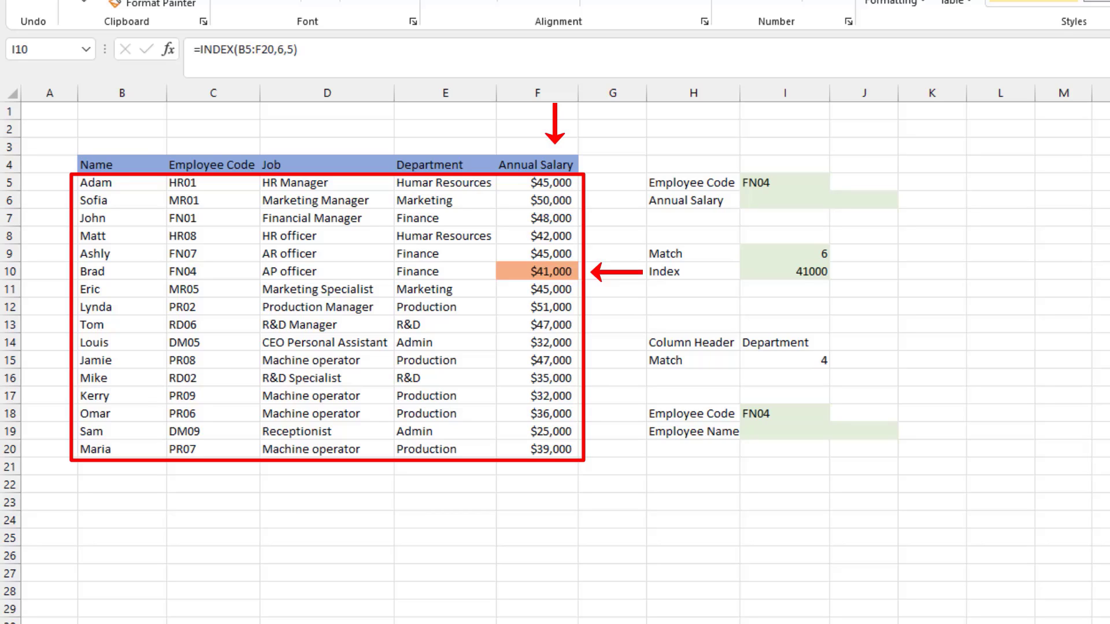
Step: Clear I10 and try an INDEX formula over B5:F20 with row number 6 and no column number
key(Delete)
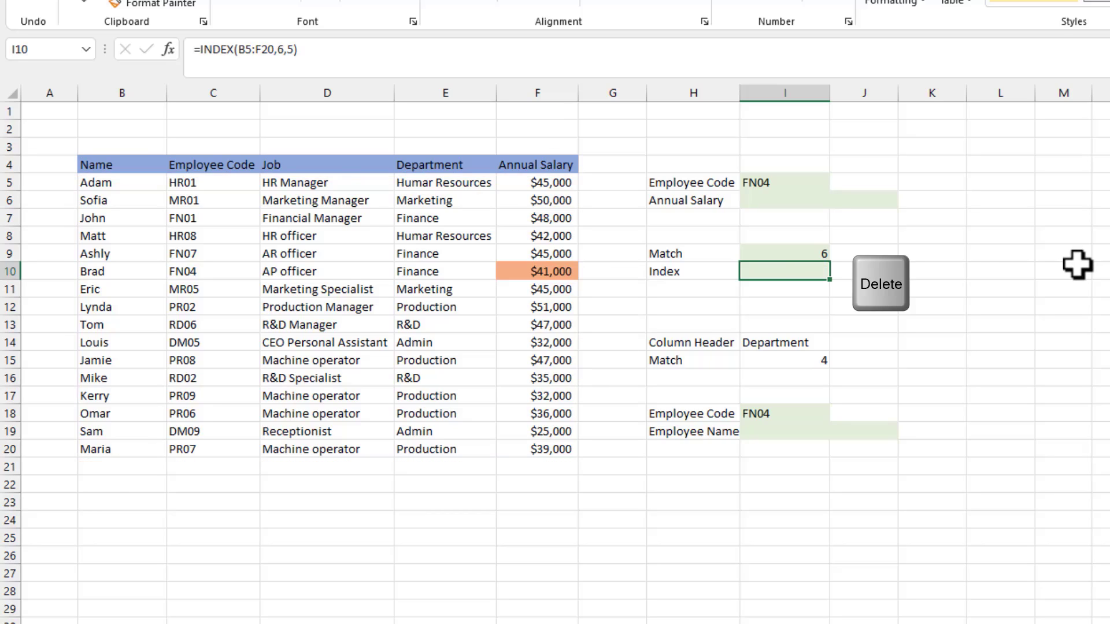
click(169, 50)
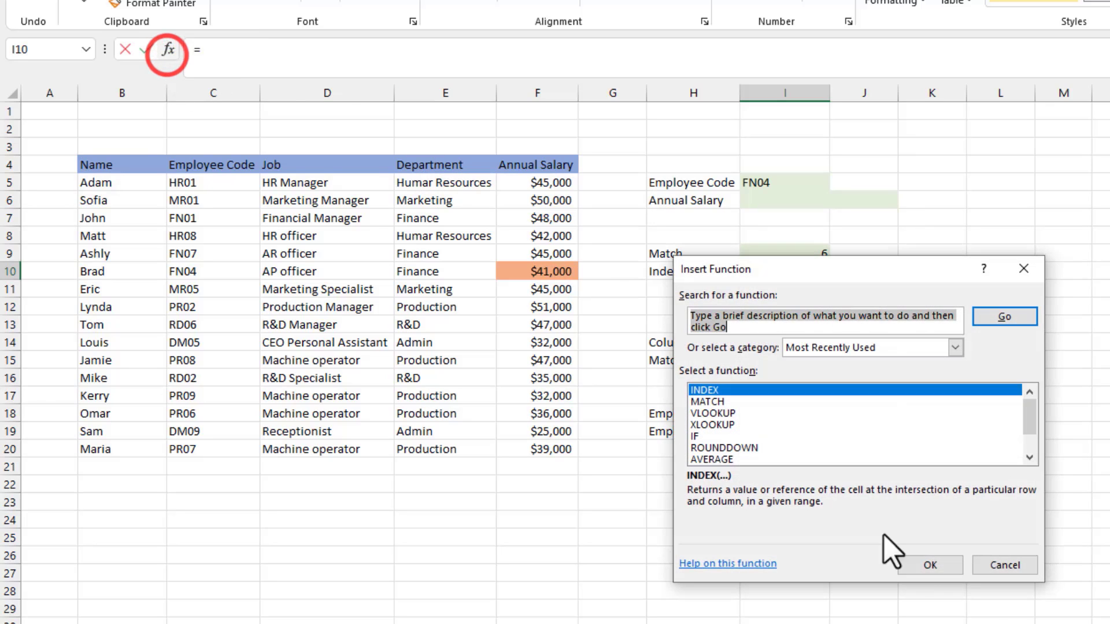
click(951, 566)
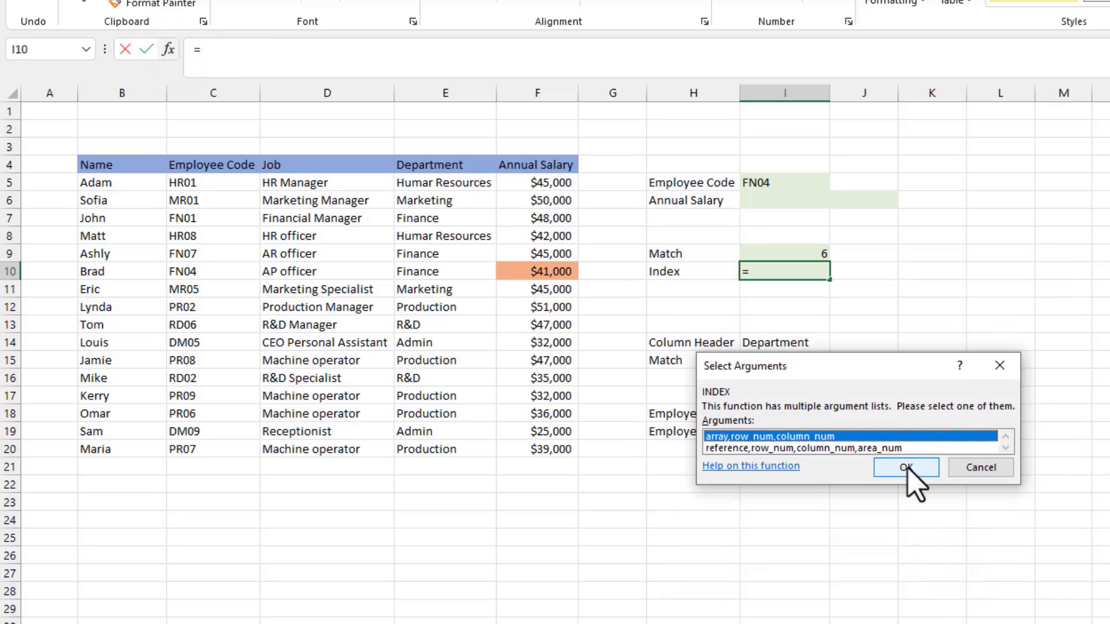
click(909, 467)
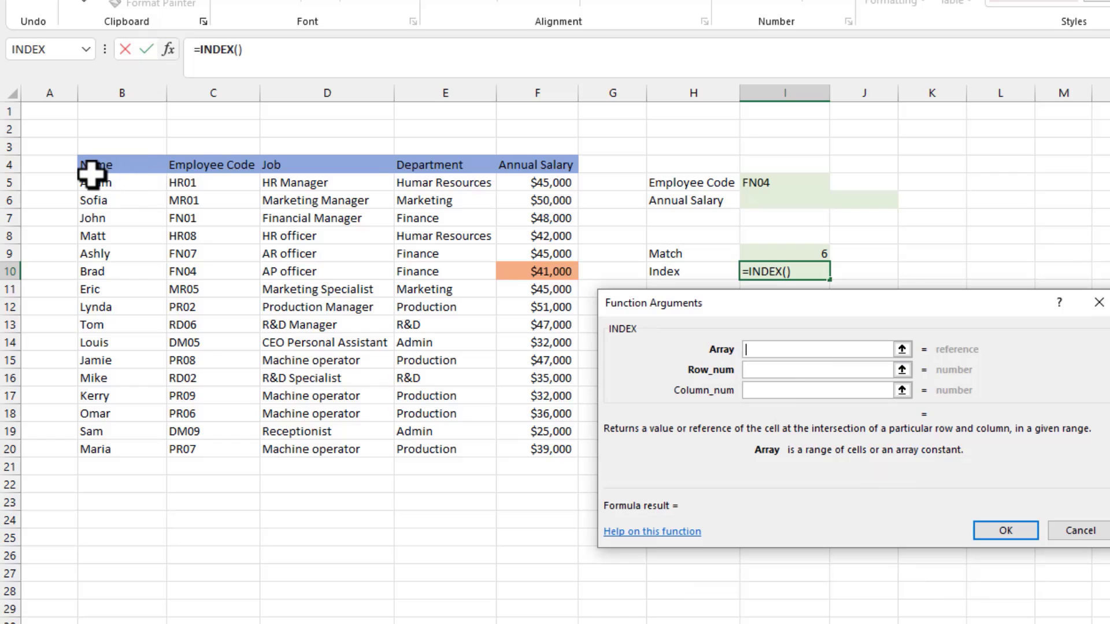
drag(95, 182, 570, 448)
click(753, 371)
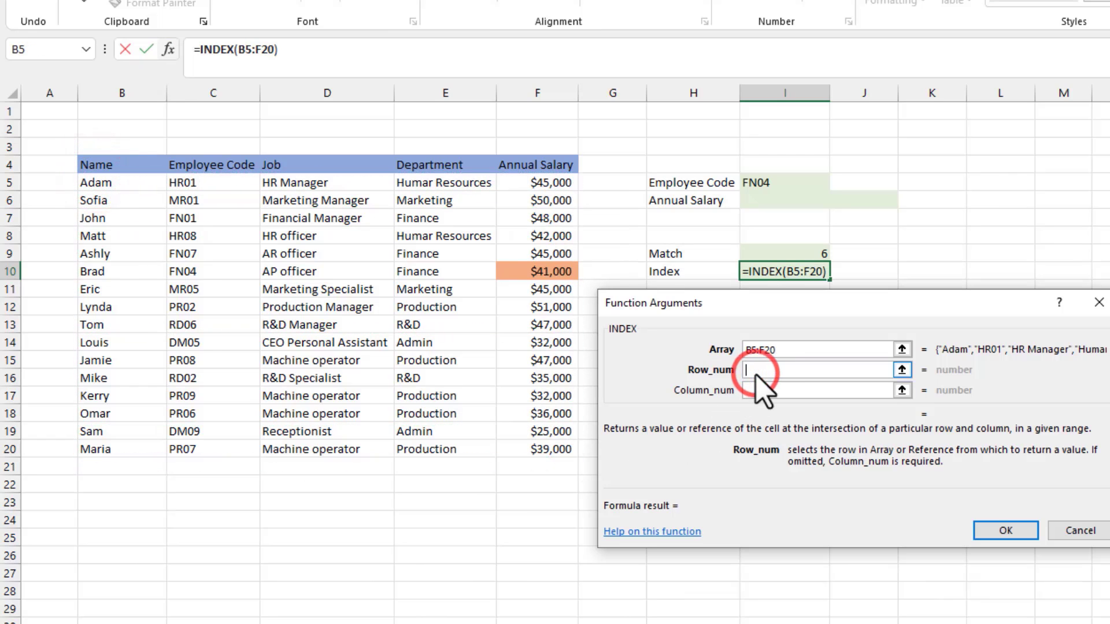
text(6)
click(790, 390)
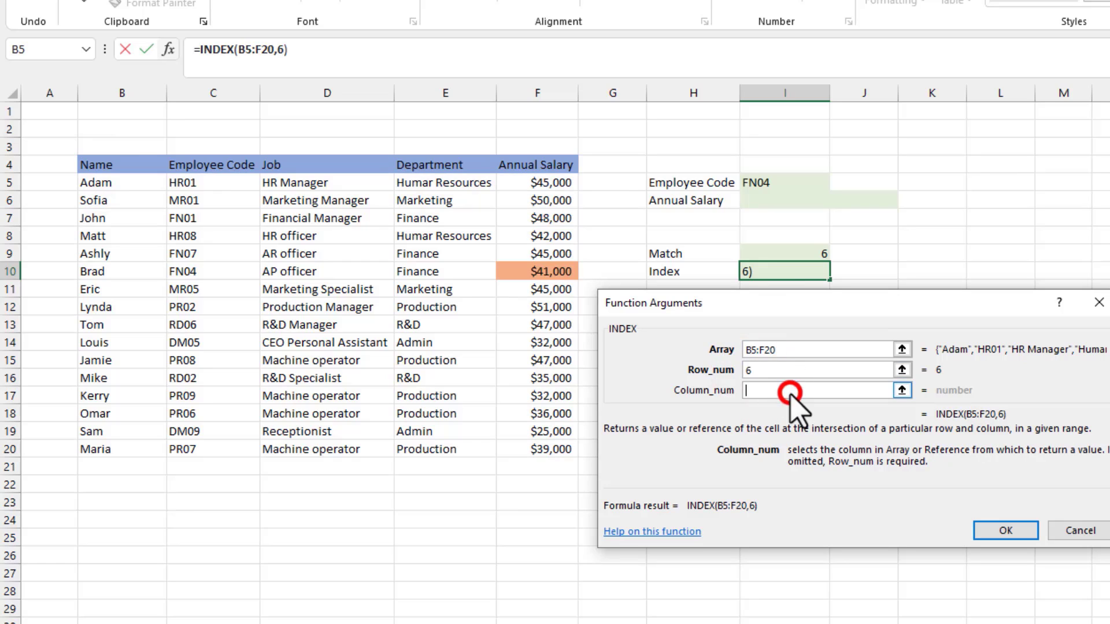
click(998, 530)
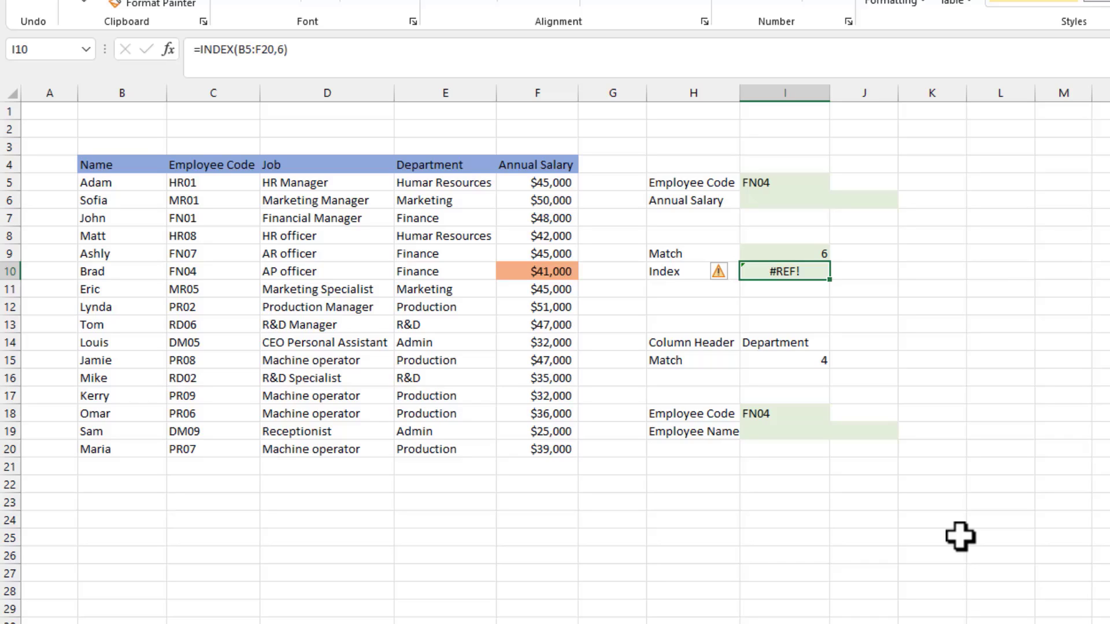
Step: Replace the I10 formula with INDEX over the absolute salary range $F$5:$F$20 with row number 6
key(Delete)
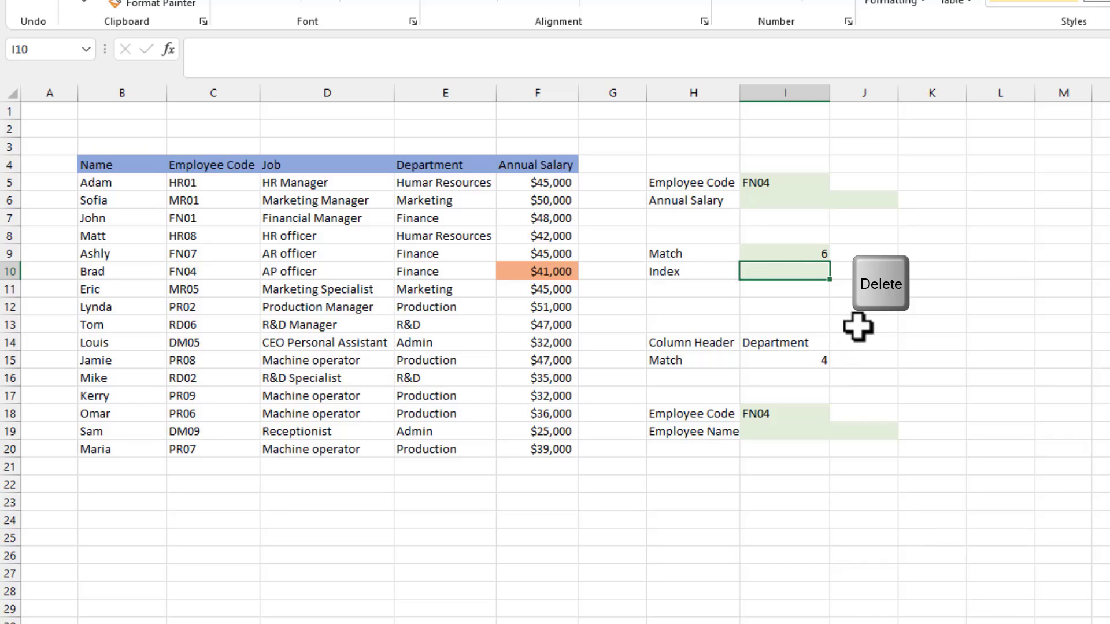
click(169, 49)
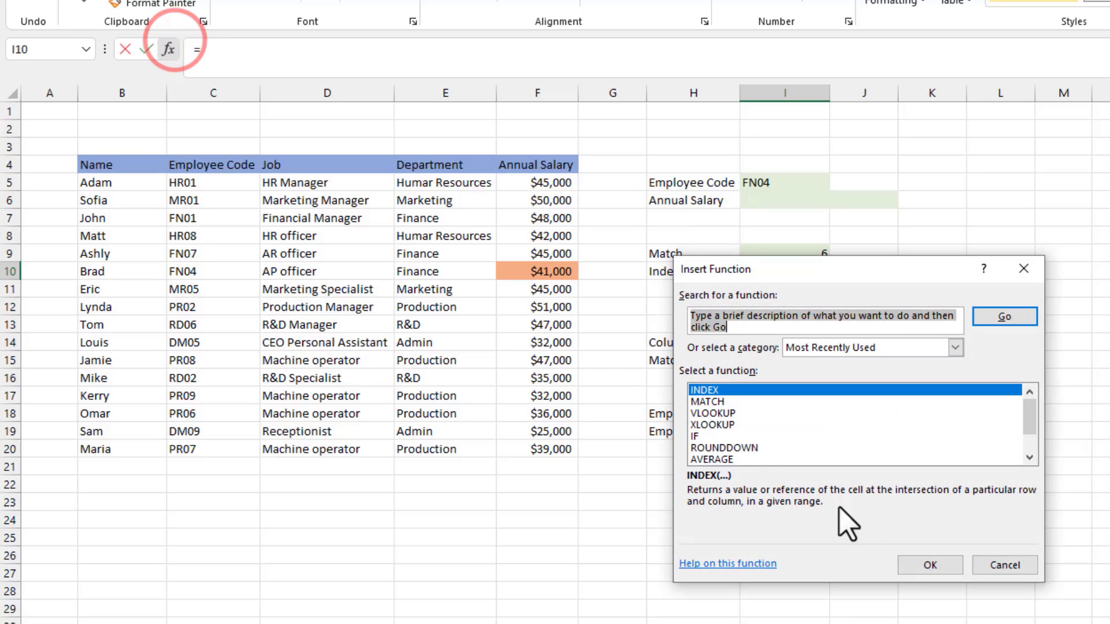
click(931, 565)
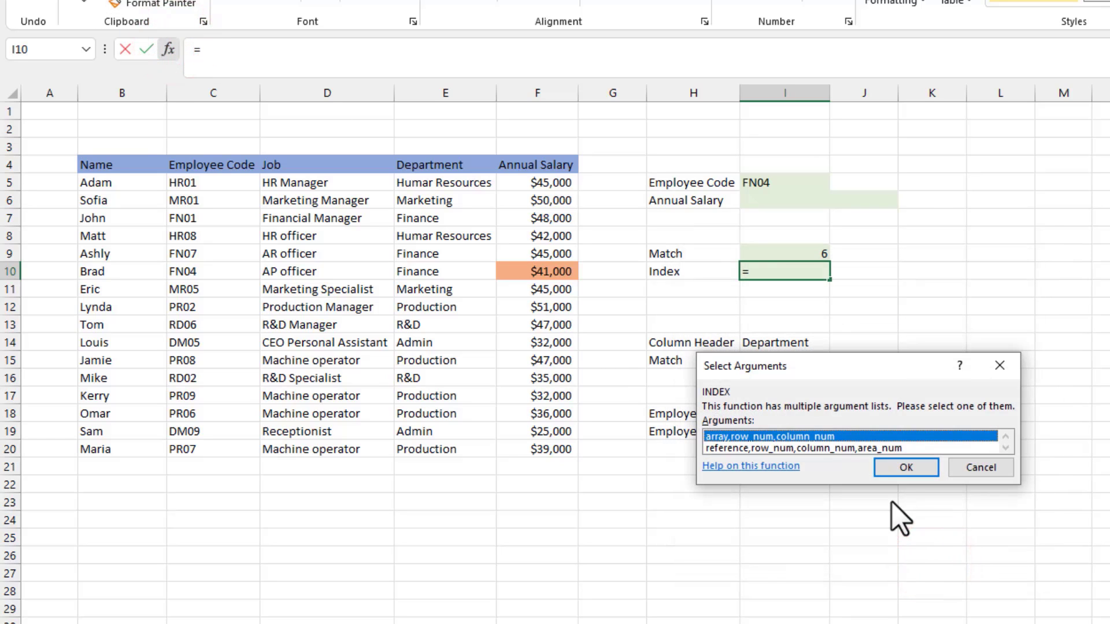
click(905, 467)
drag(525, 182, 539, 448)
key(F4)
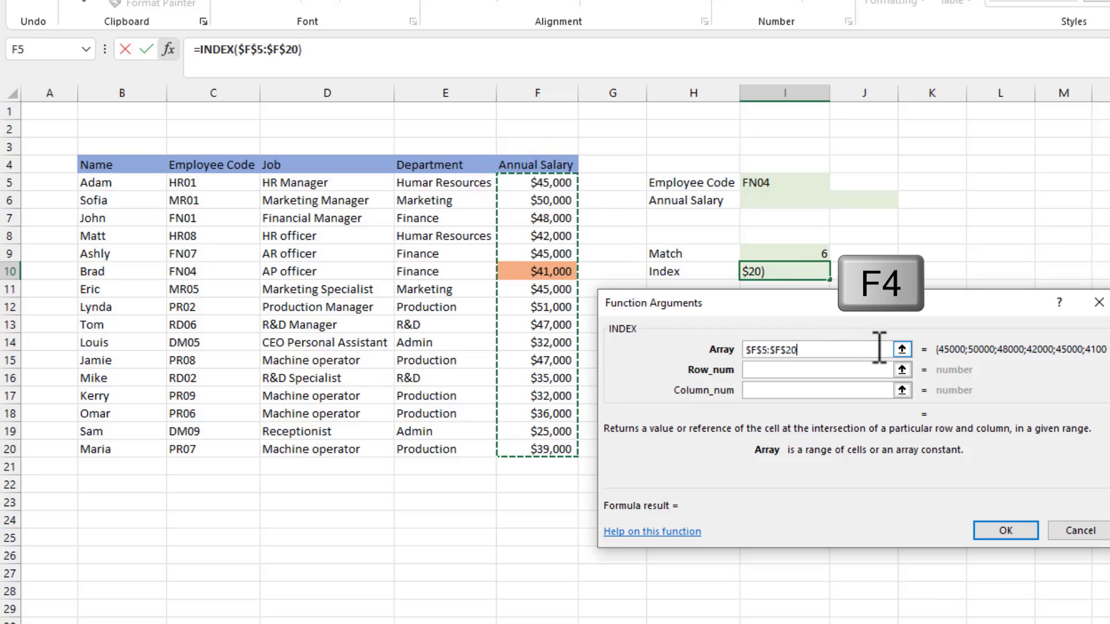
click(817, 370)
text(6)
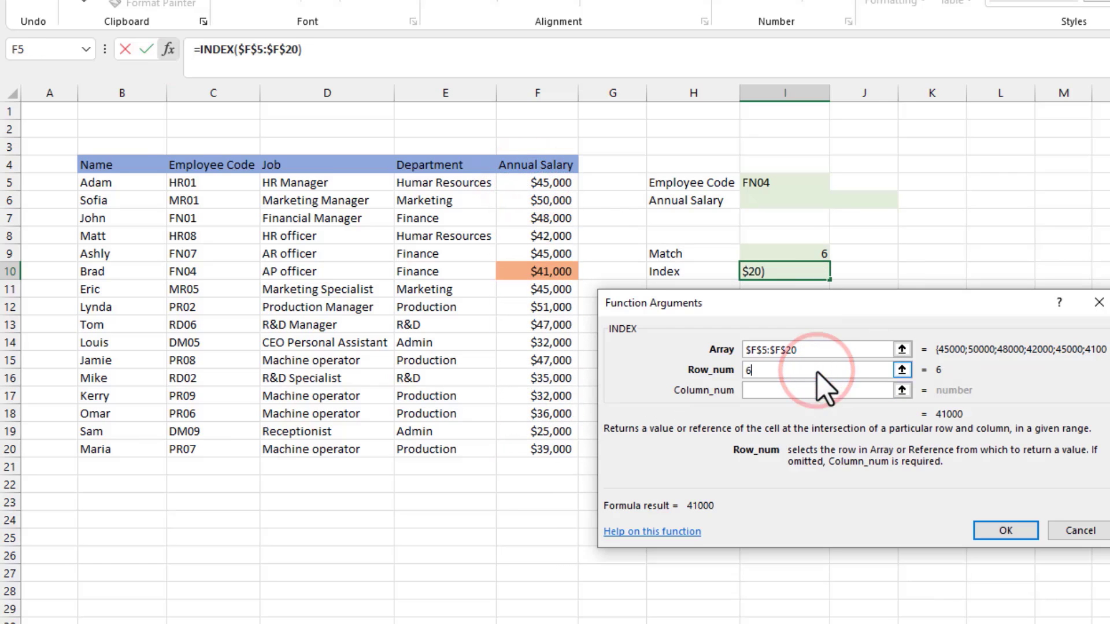
click(1009, 531)
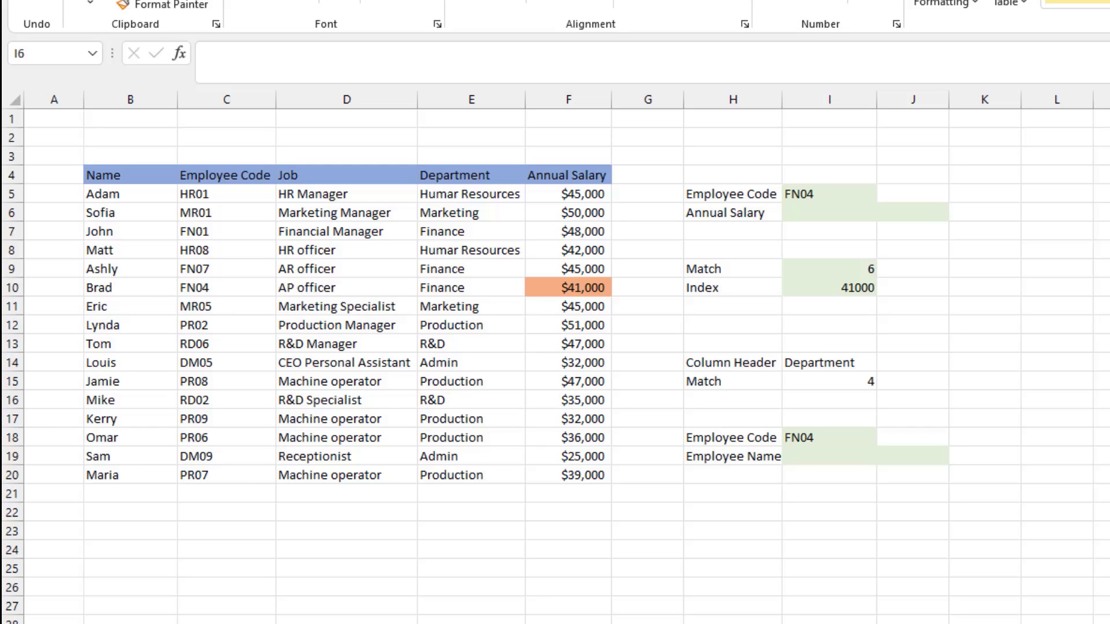
Step: Insert VLOOKUP in J6 with the employee code in I5 as lookup value and C5:F20 as table array
click(914, 213)
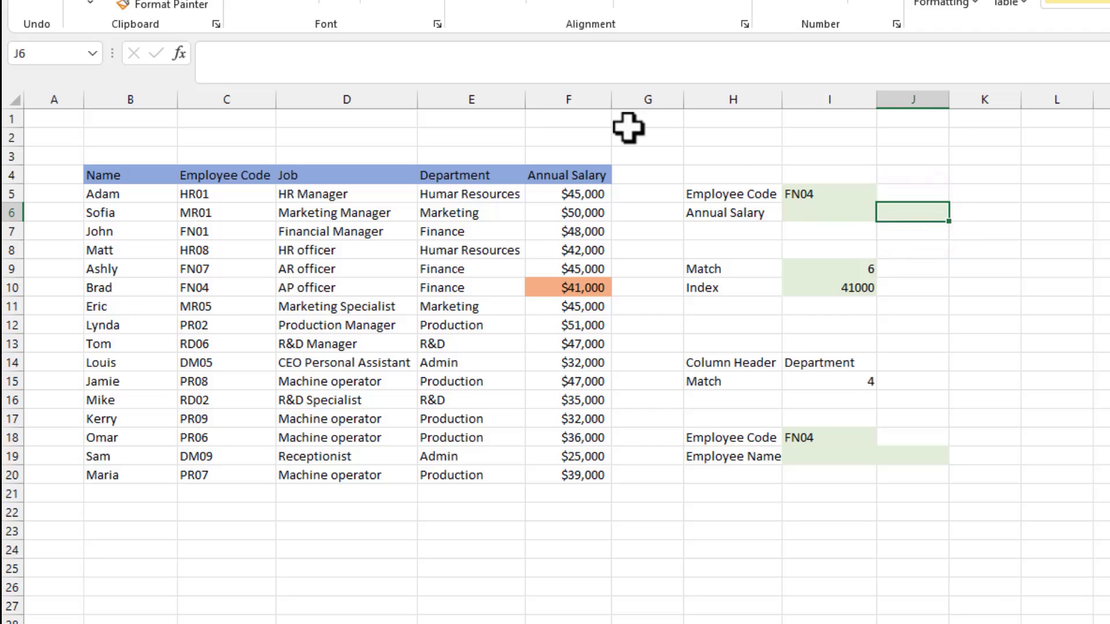
click(179, 53)
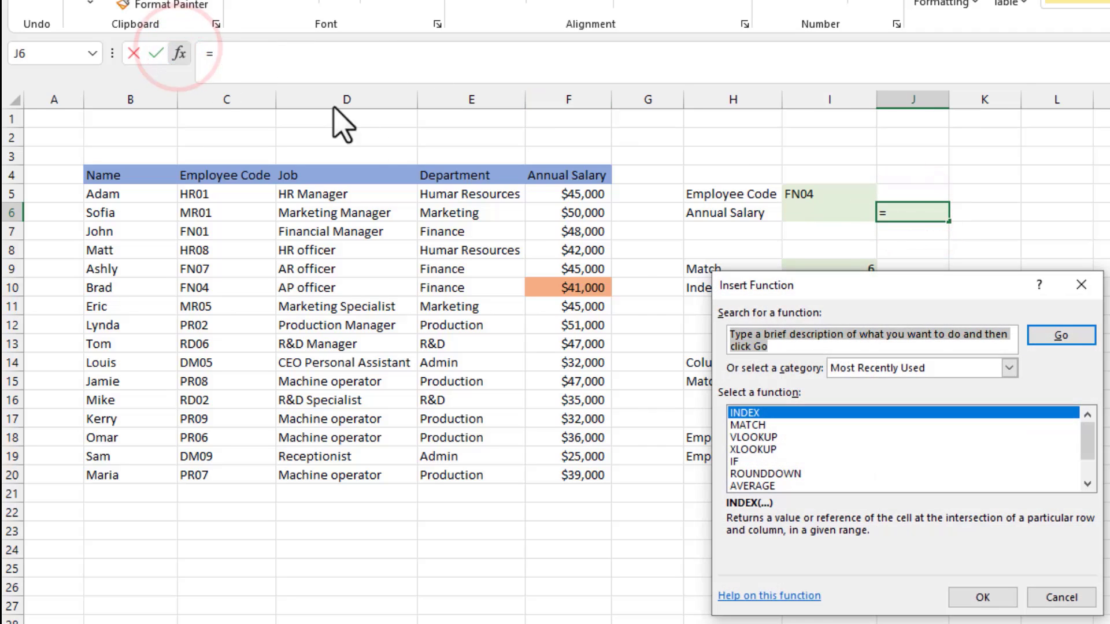
click(772, 437)
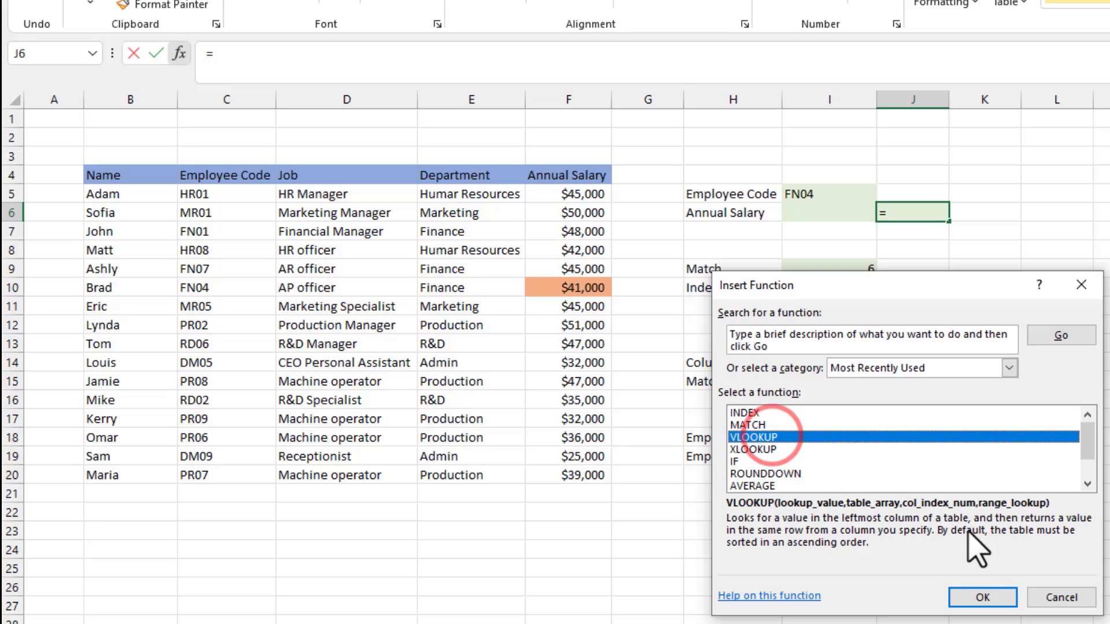
click(988, 597)
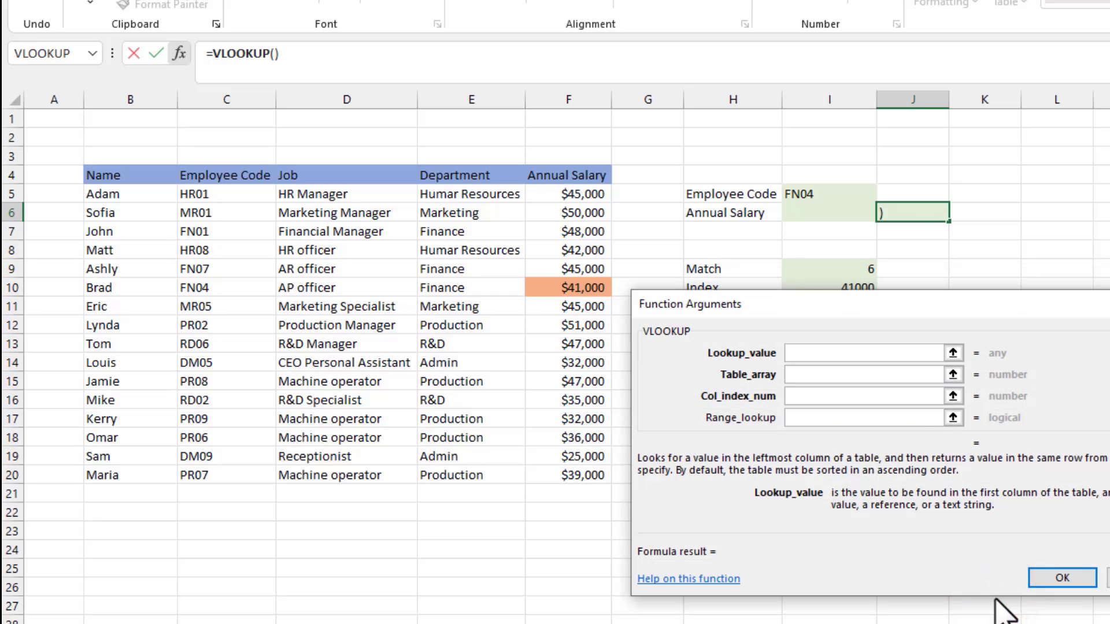
click(811, 192)
click(820, 372)
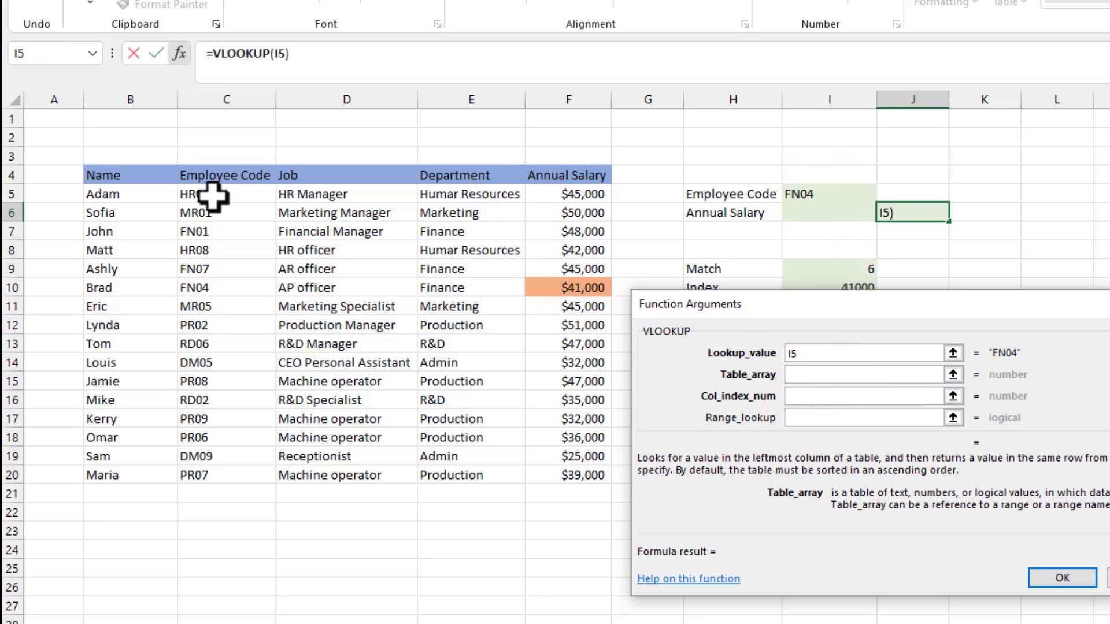
drag(211, 193, 572, 473)
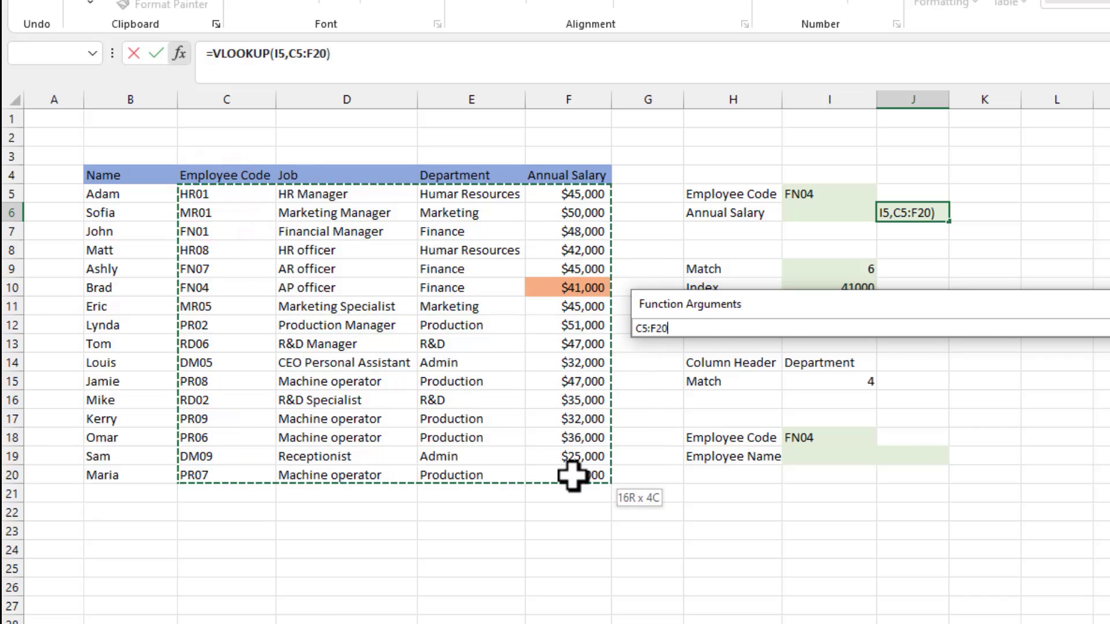
Step: Complete the VLOOKUP with column index number 4 and range lookup 0, and select the Index cell I10
click(809, 396)
text(4)
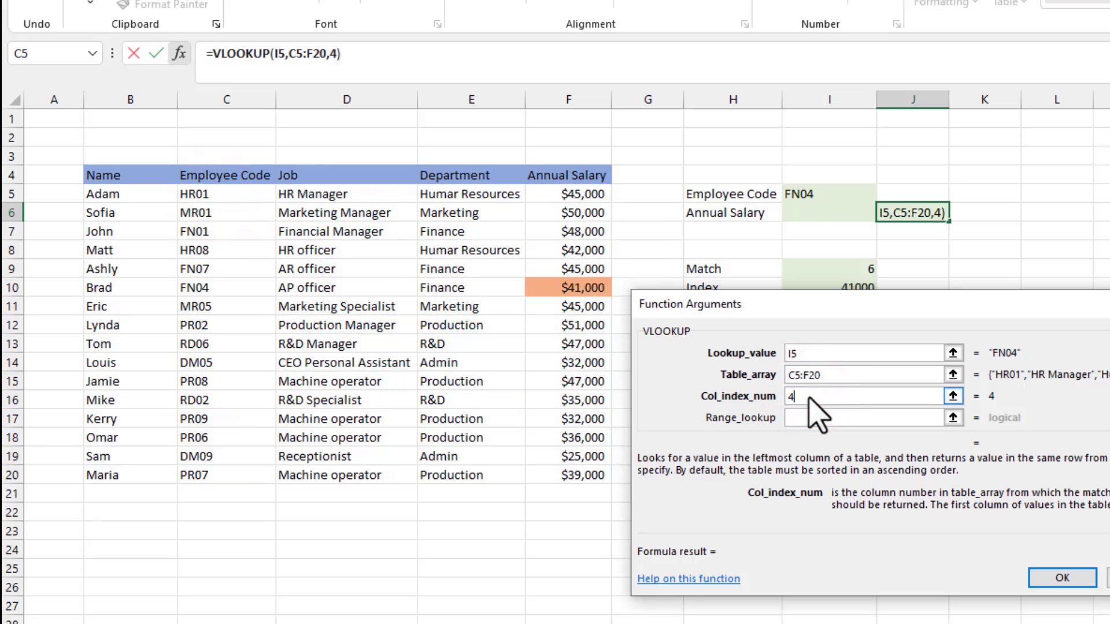
click(822, 418)
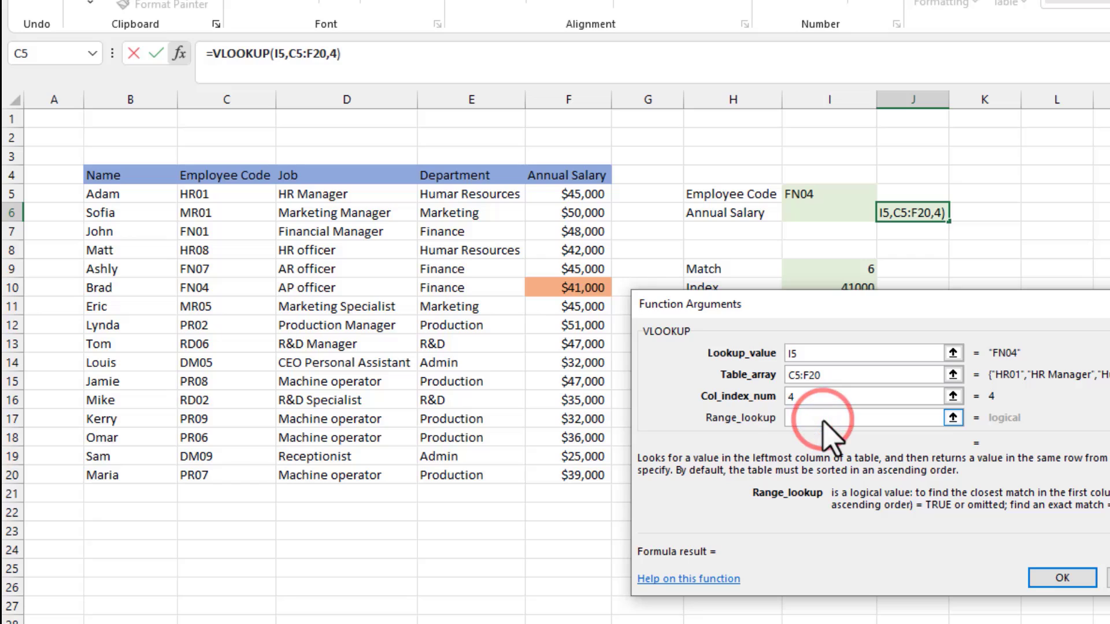
text(0)
click(1062, 578)
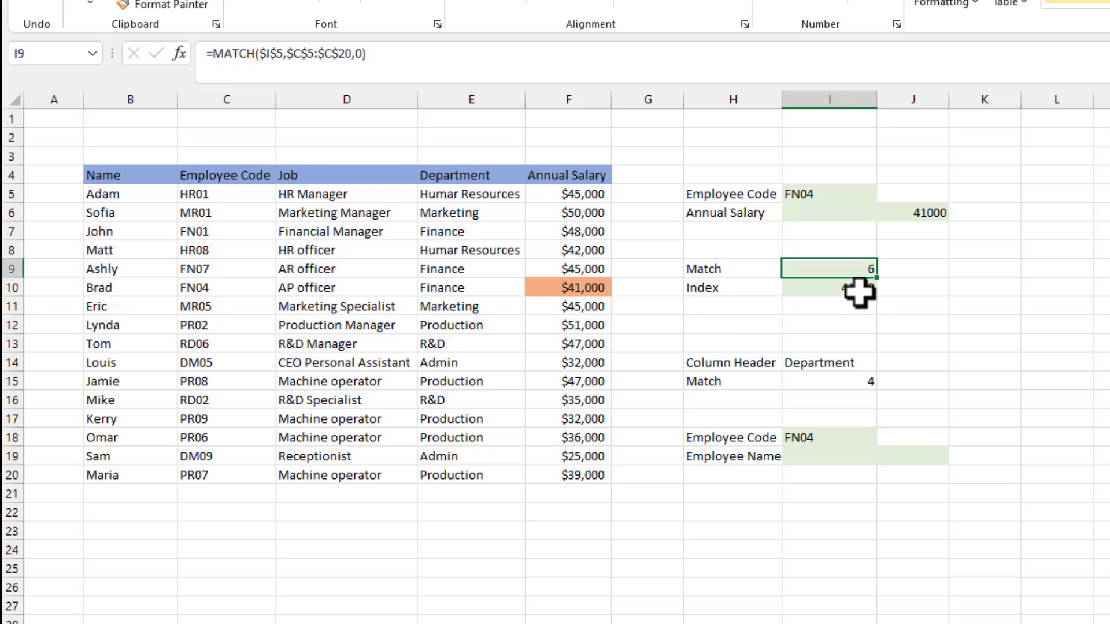
click(860, 290)
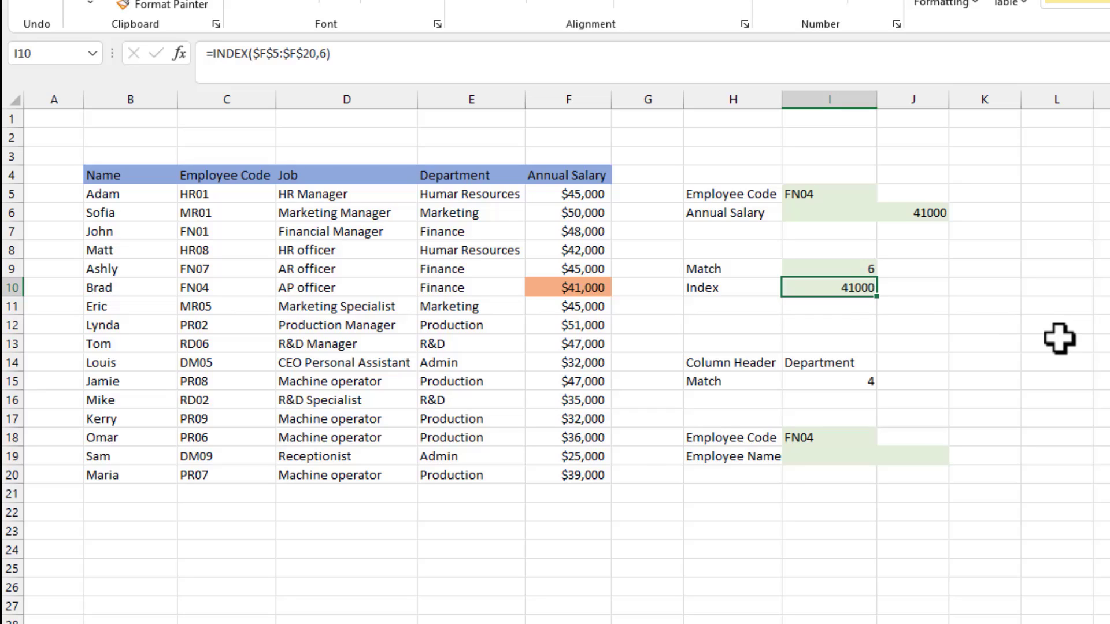
Step: Copy the INDEX formula text from I10 into the Annual Salary cell I6, keeping the range $F$5:$F$20 and row number 6
key(F2)
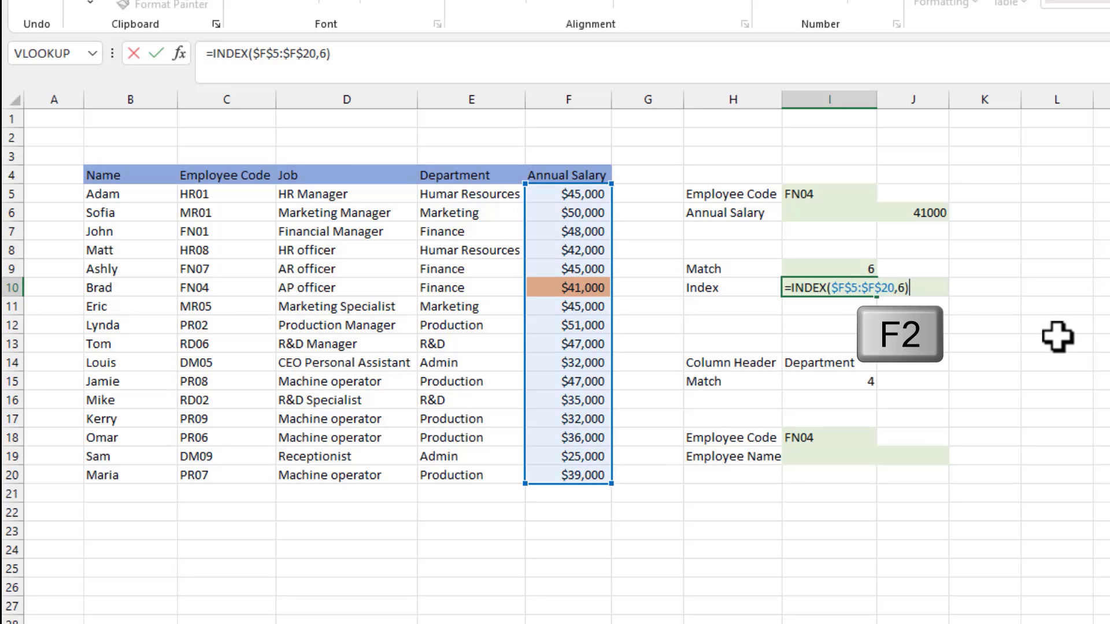
click(483, 51)
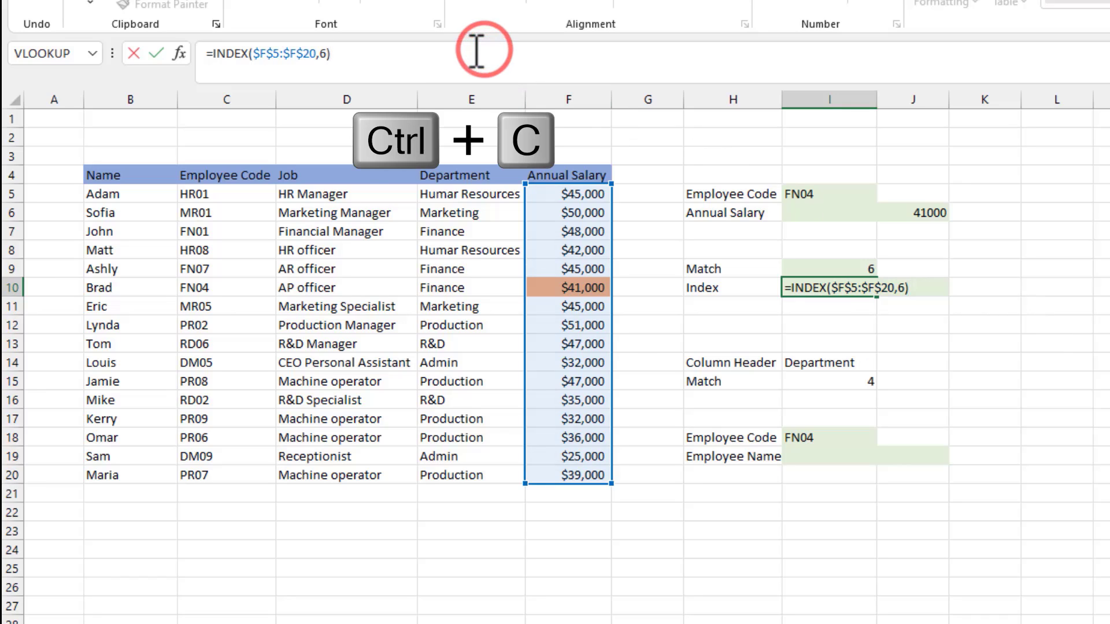
drag(480, 51, 93, 17)
key(Return)
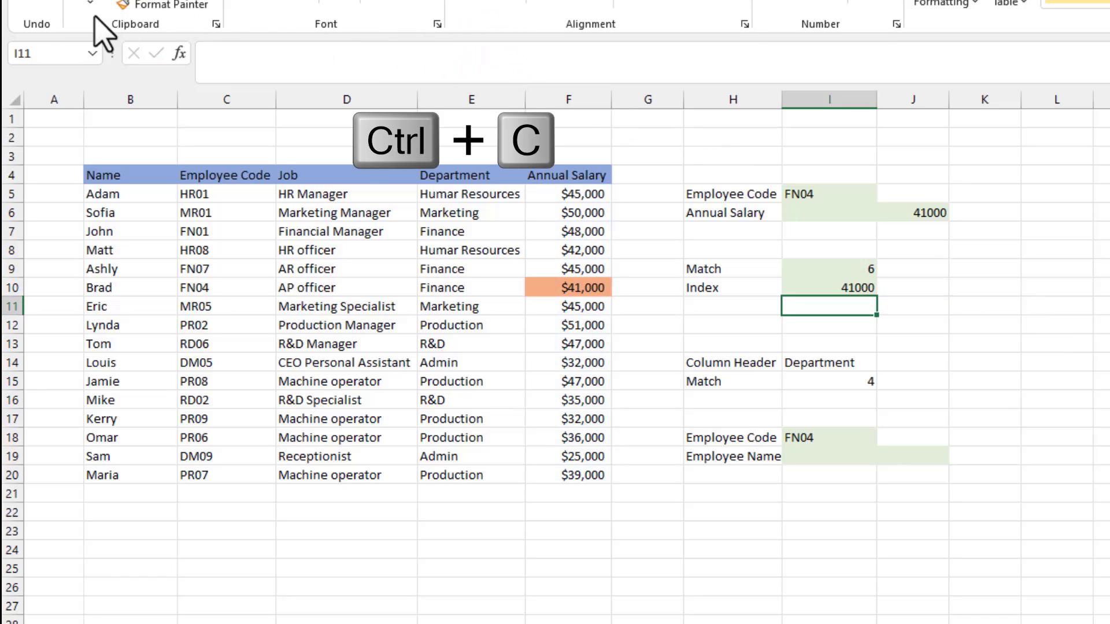
click(830, 212)
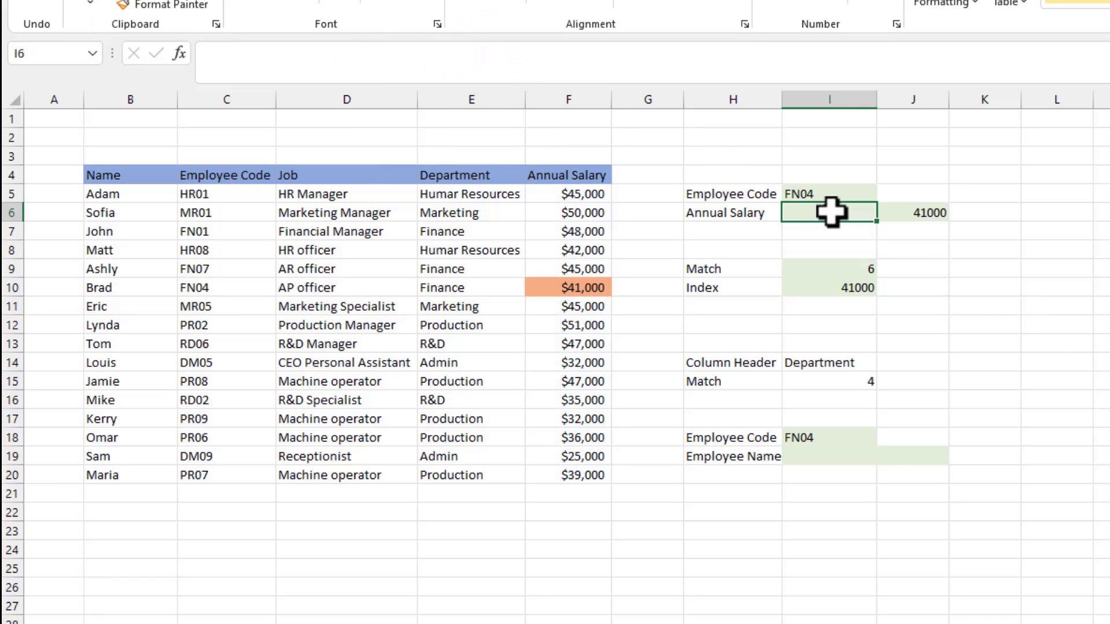
click(629, 51)
key(ctrl+v)
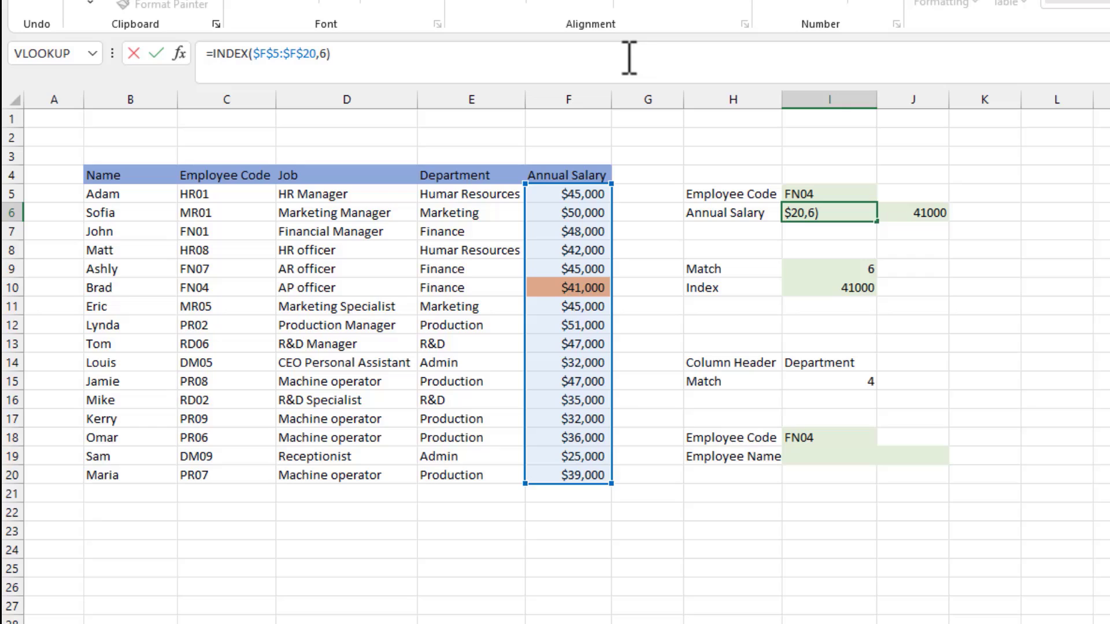
key(Return)
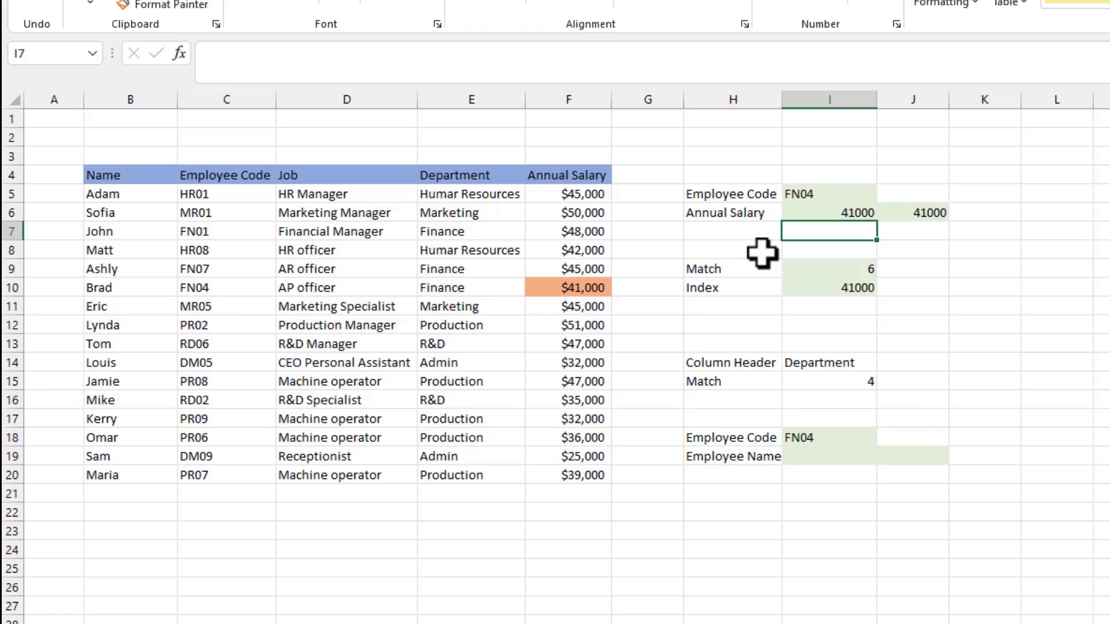
Step: Replace the row number 6 in the I6 INDEX formula with MATCH($I$5,$C$5:$C$20,0), copied from the Match cell I9
click(841, 268)
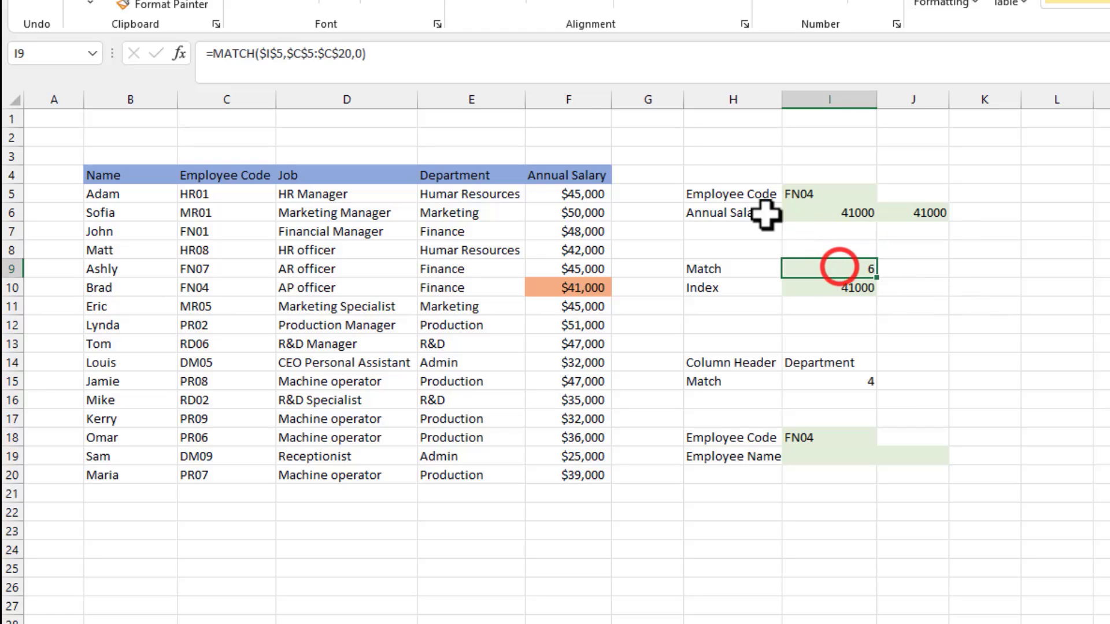
drag(445, 55, 215, 54)
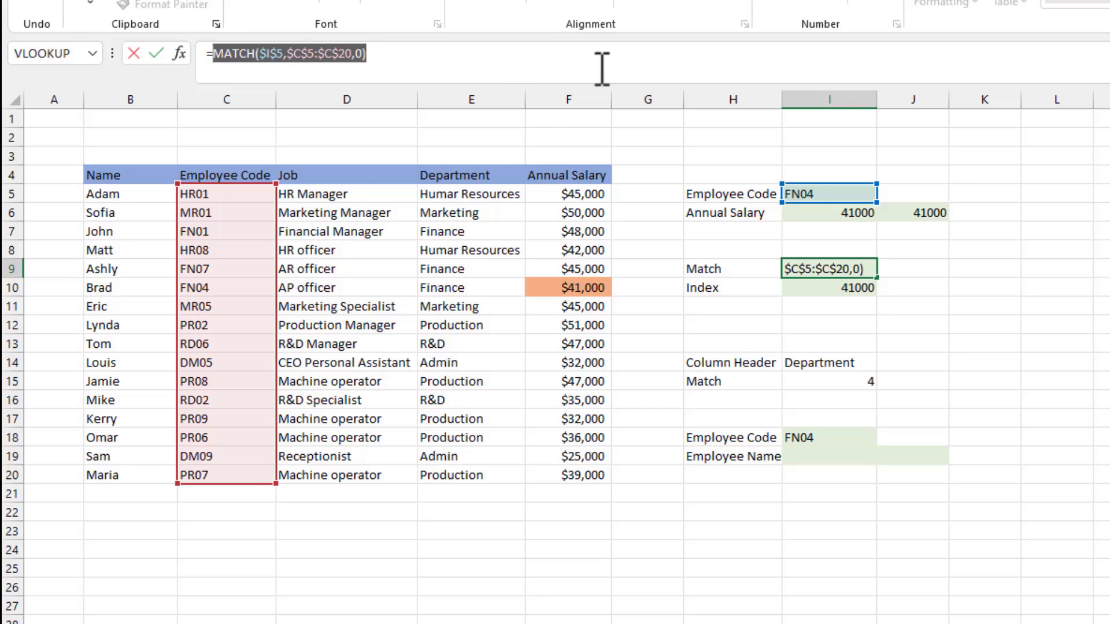
key(ctrl+c)
key(Return)
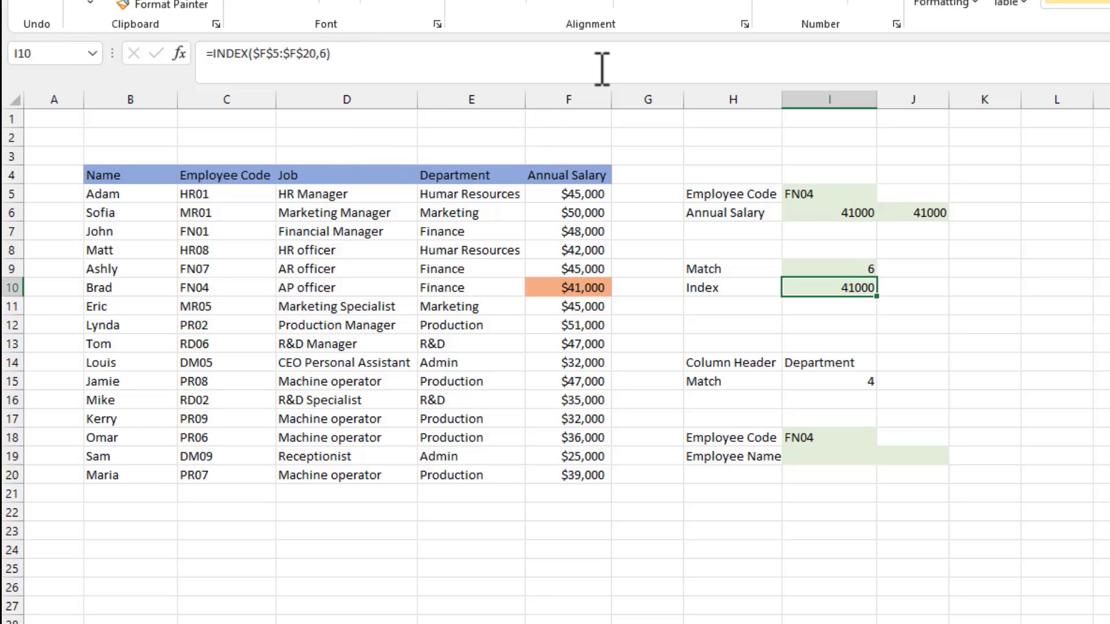
click(858, 212)
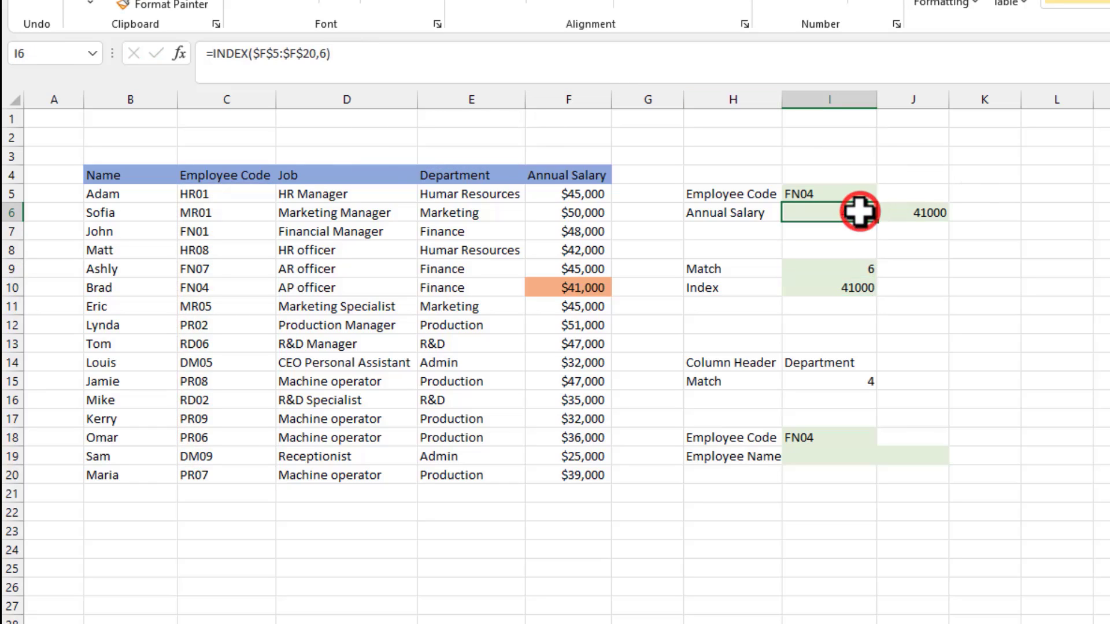
key(F2)
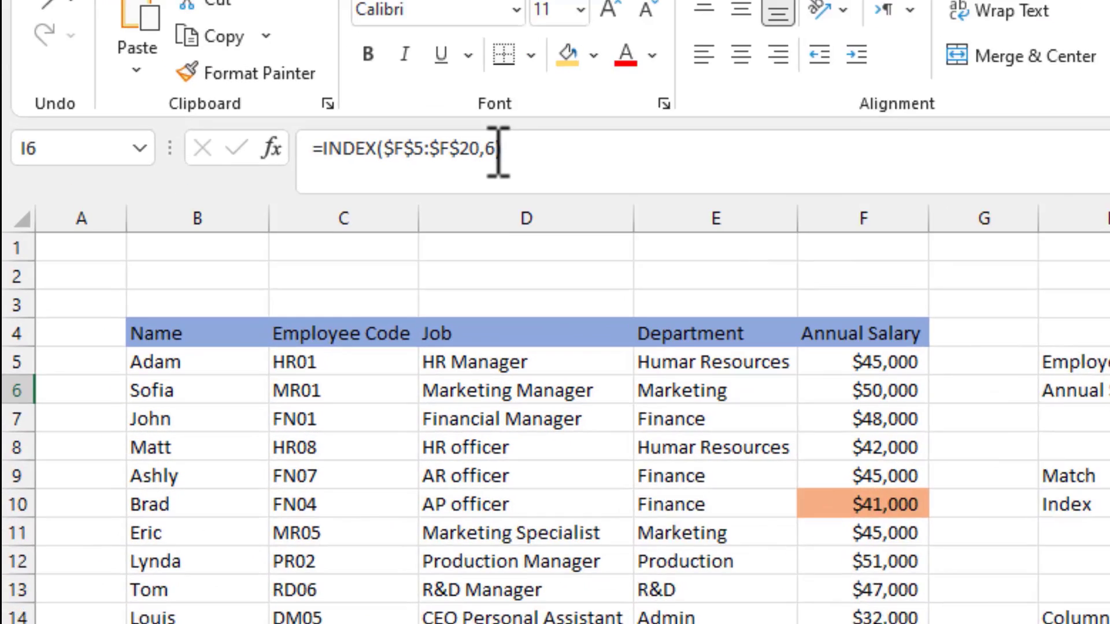
double_click(491, 149)
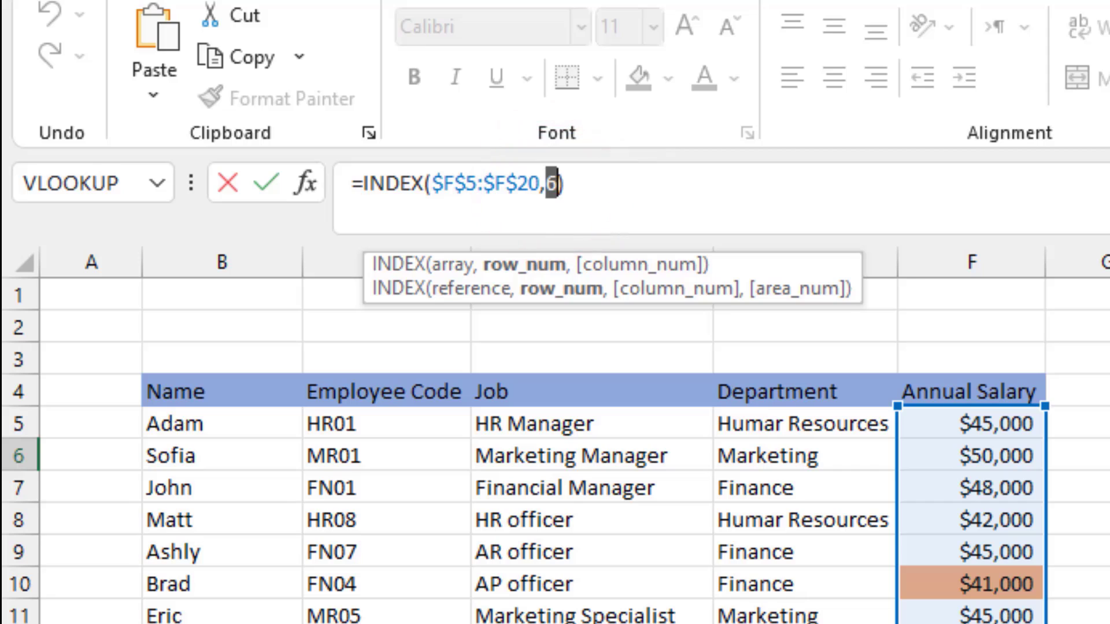
key(ctrl+v)
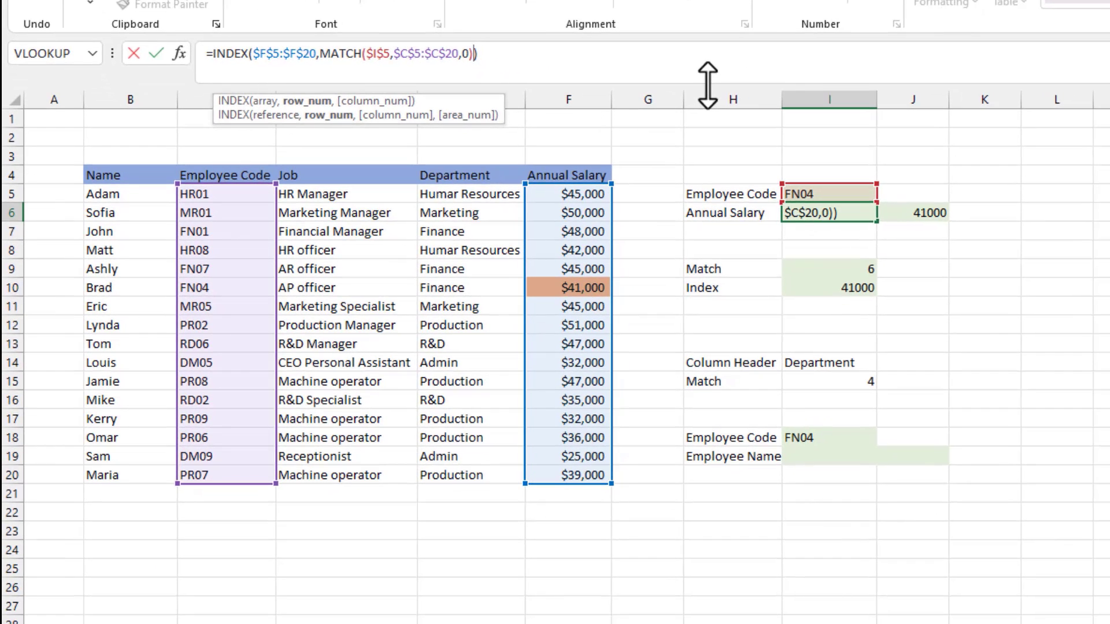
key(Return)
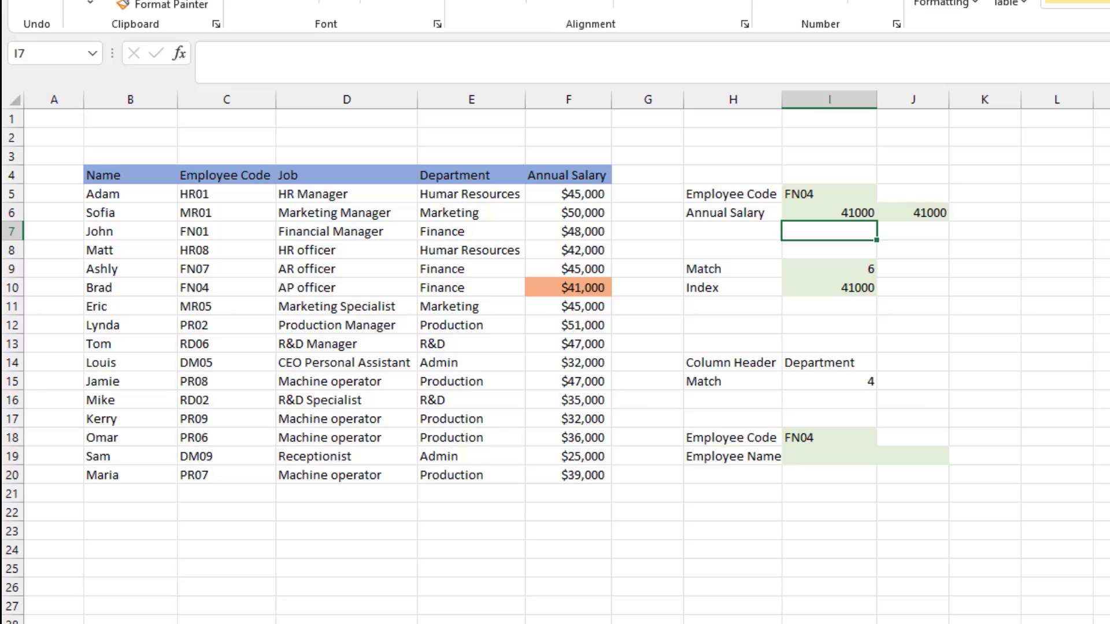
Step: Set the employee code in I5 to PR07 and review the combined INDEX and MATCH formula in I6
click(811, 194)
text(PR)
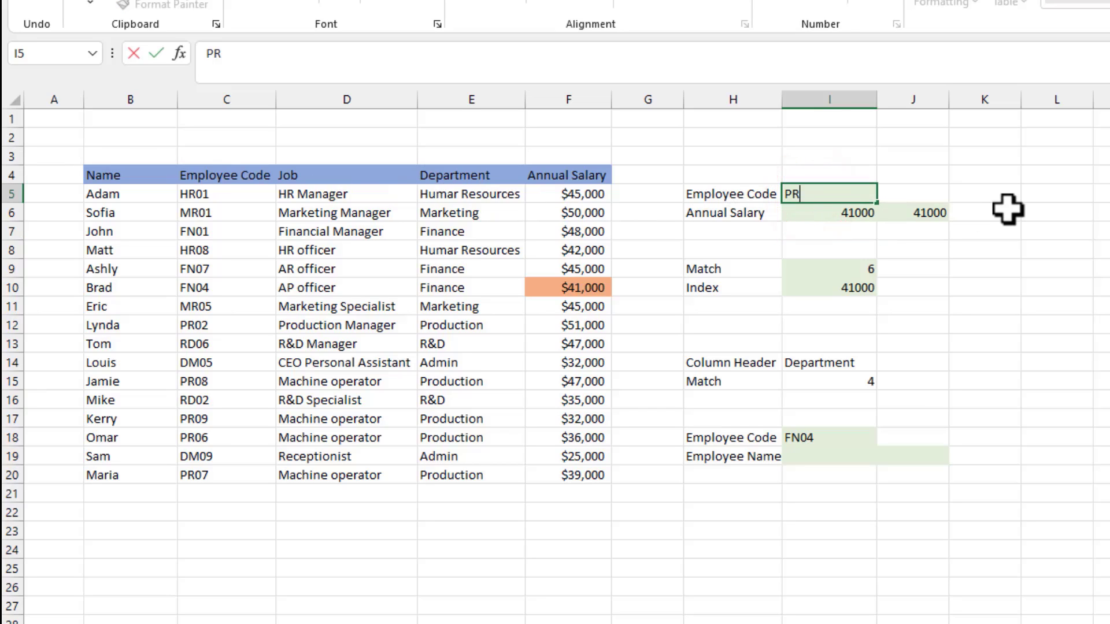
text(07)
key(Return)
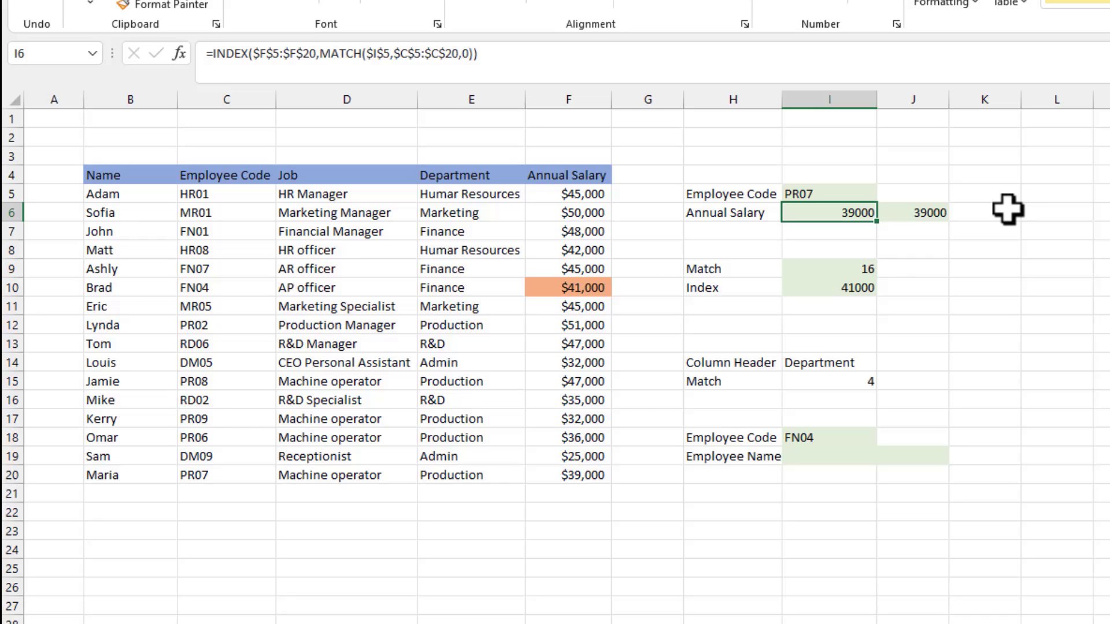
click(627, 56)
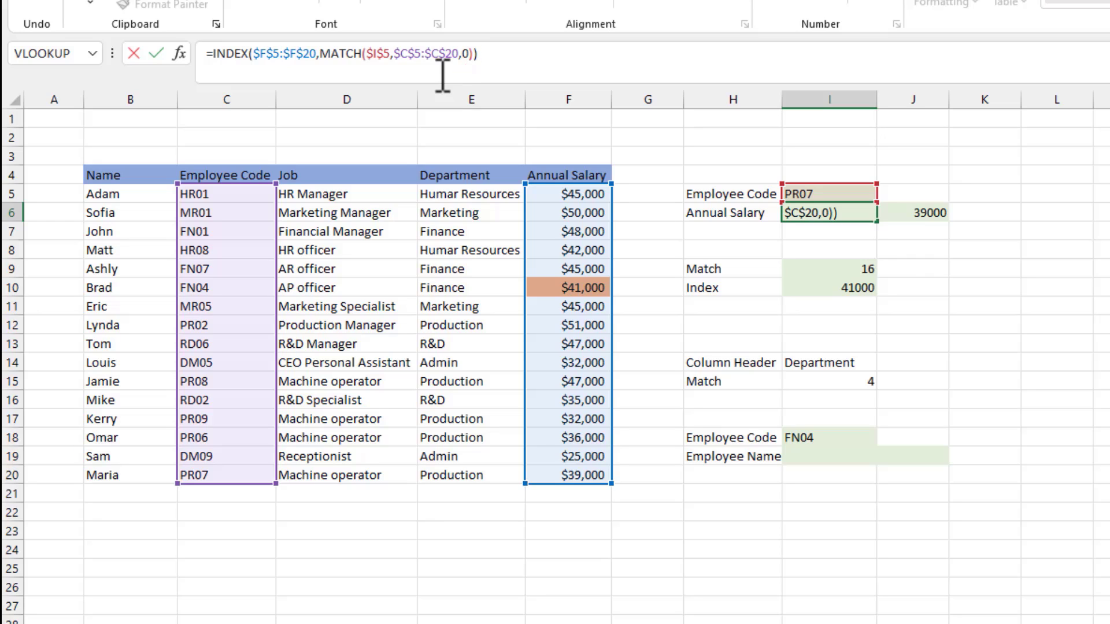
key(Return)
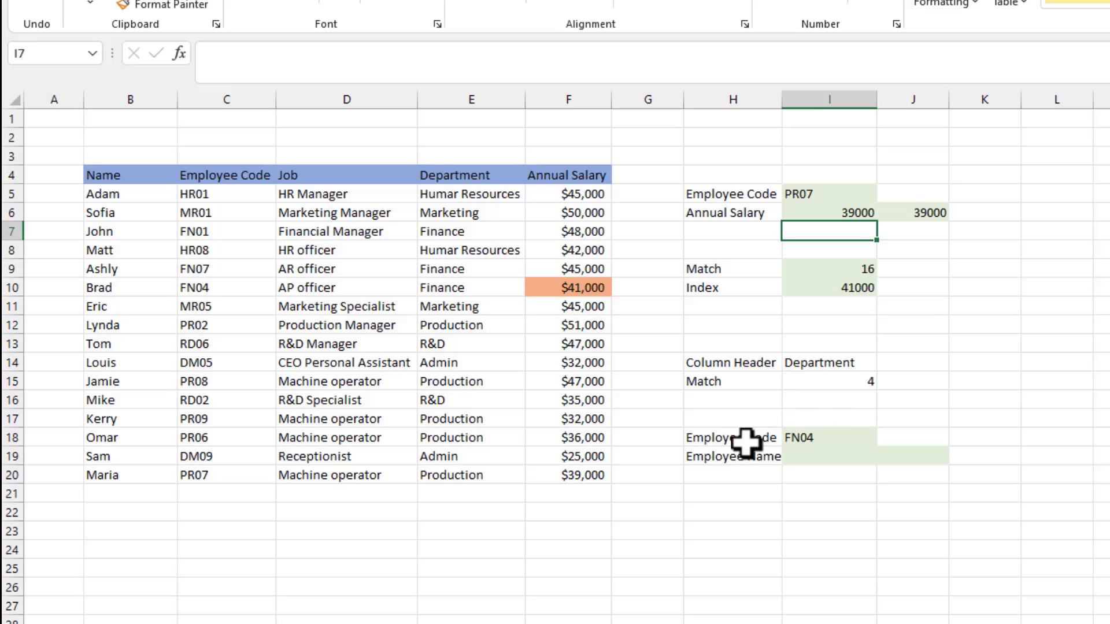
Step: Widen column H to fit the Employee Name label
click(806, 438)
click(730, 461)
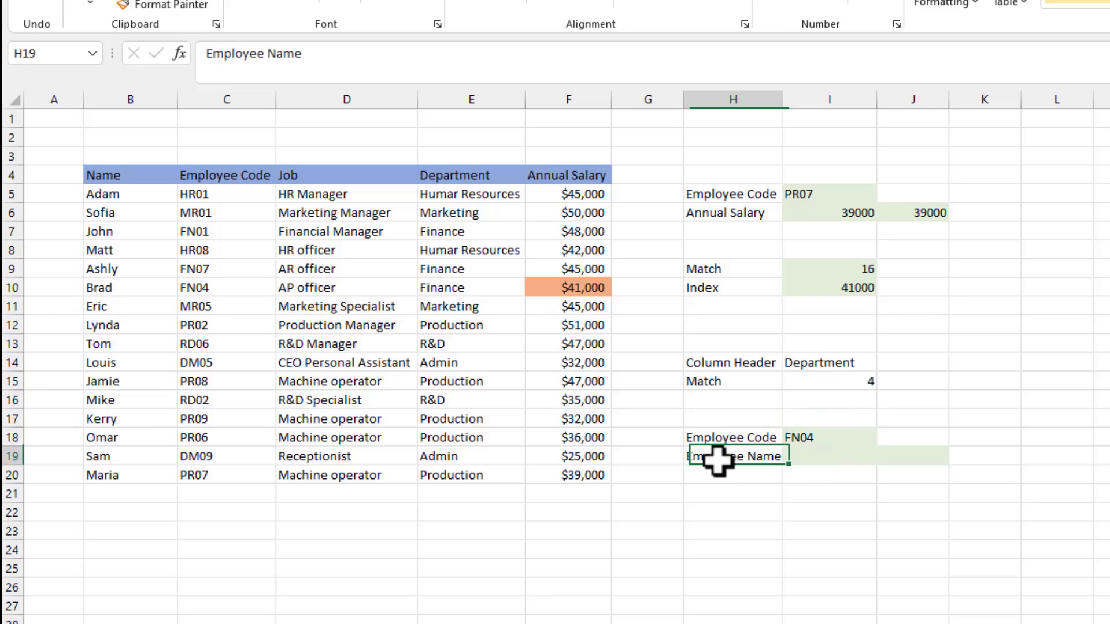
double_click(782, 99)
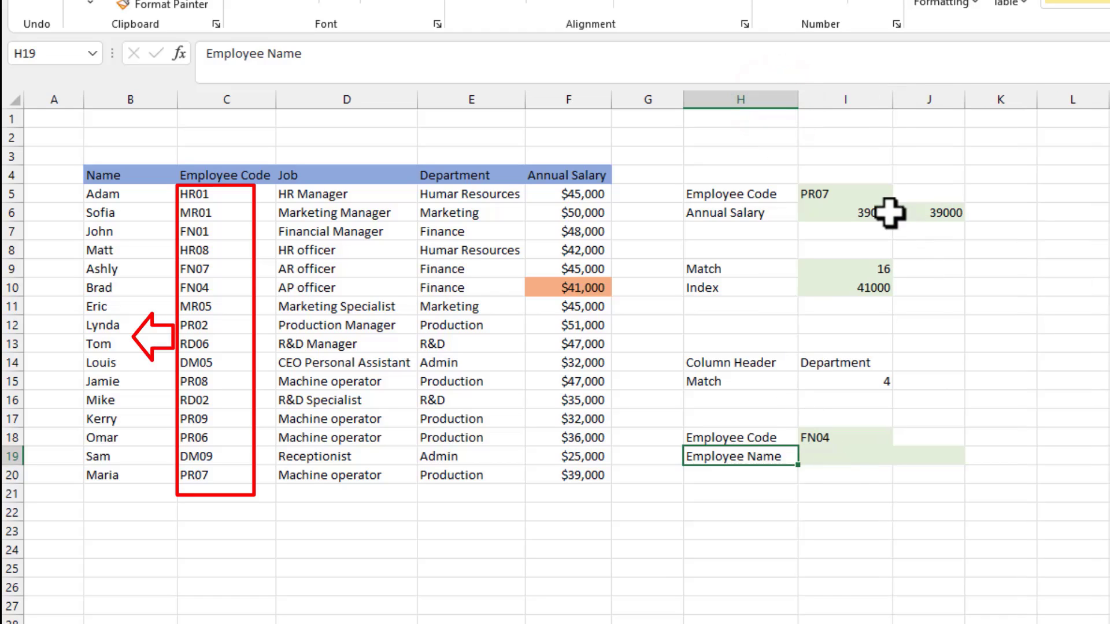
Step: Copy both salary lookup formulas from I6:J6 to the Employee Name cells I19:J19 and check the references in I19
drag(867, 213, 916, 213)
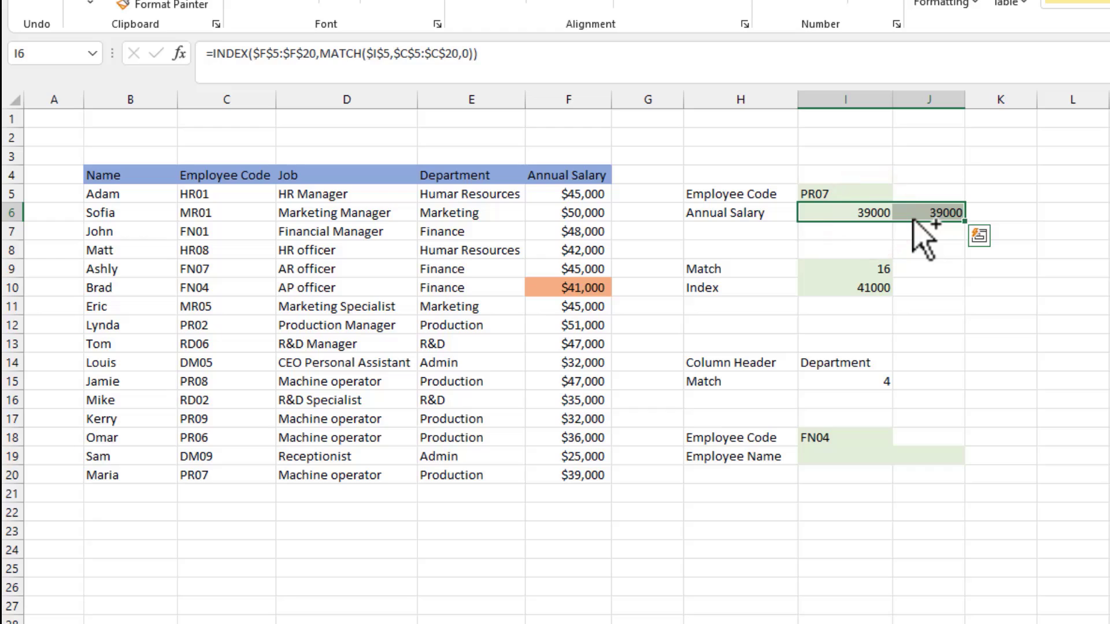
key(ctrl+c)
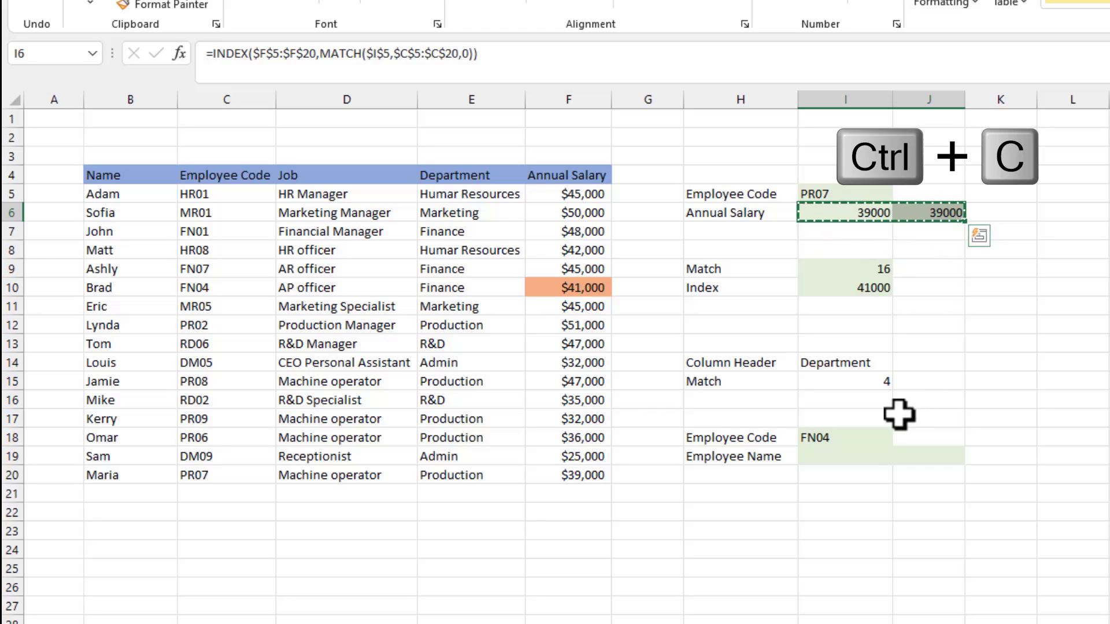
drag(847, 456, 918, 456)
key(ctrl+v)
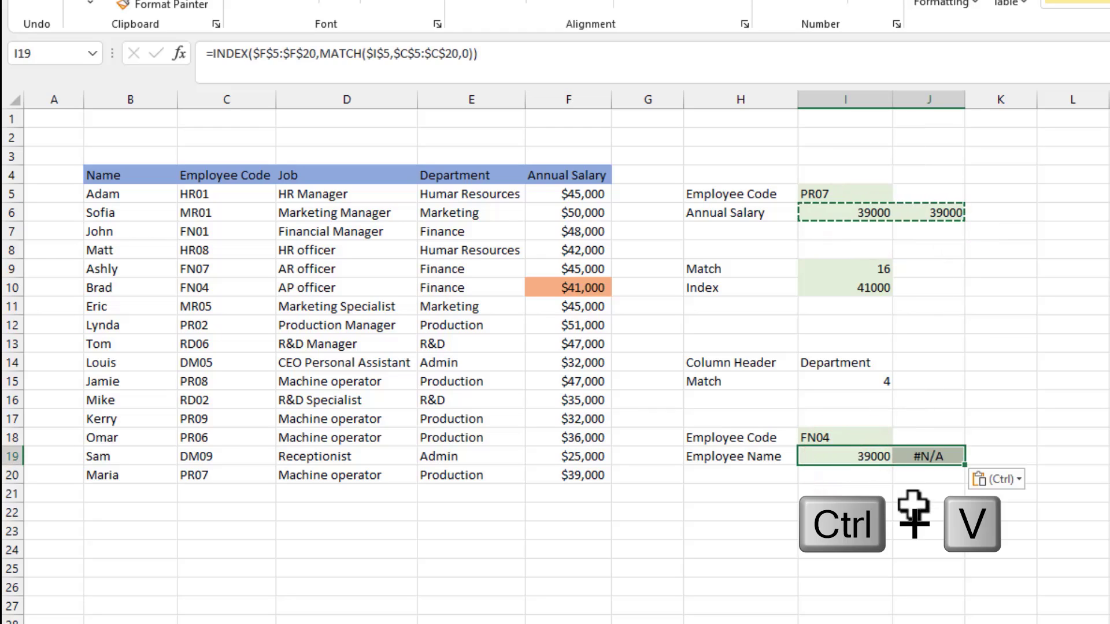
click(859, 456)
click(769, 57)
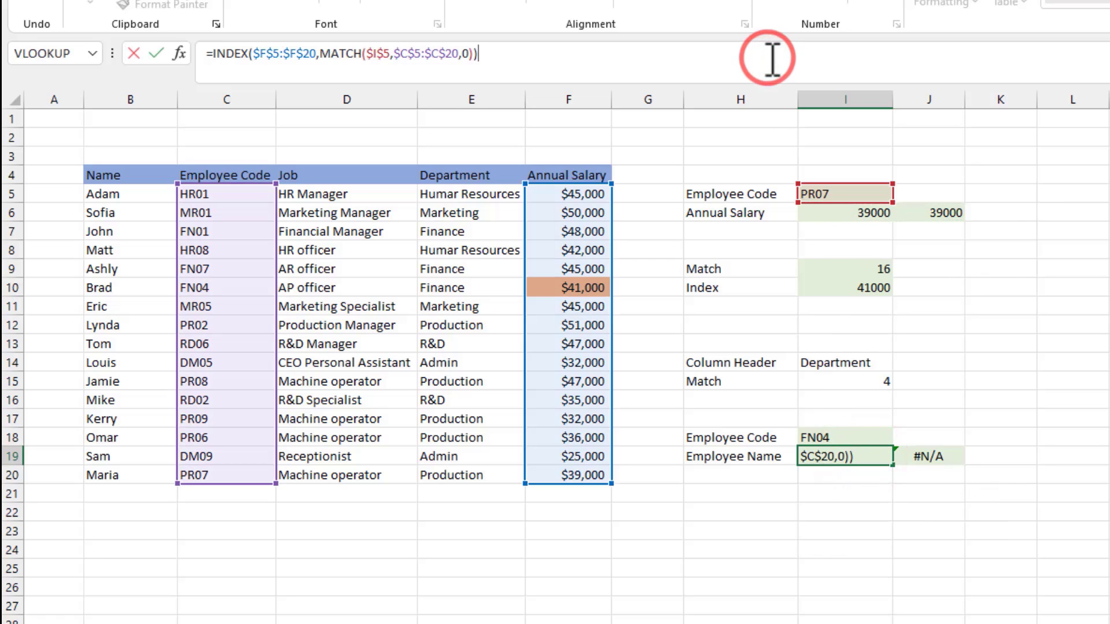
click(955, 461)
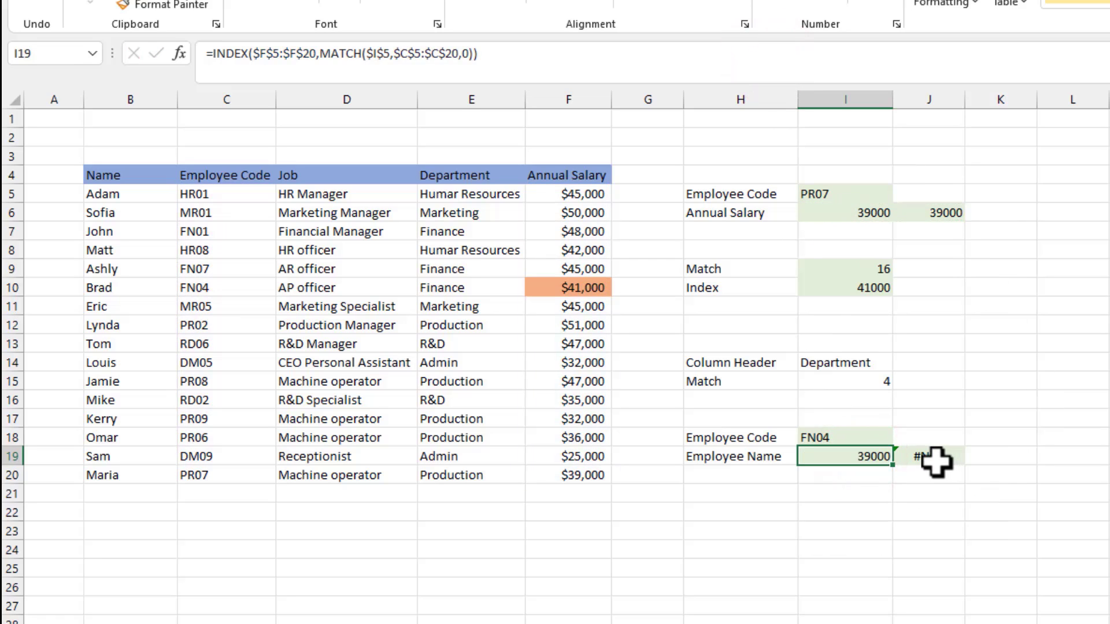
Step: Move the J19 VLOOKUP references to table array C5:F20 and lookup value I5
click(931, 460)
click(751, 58)
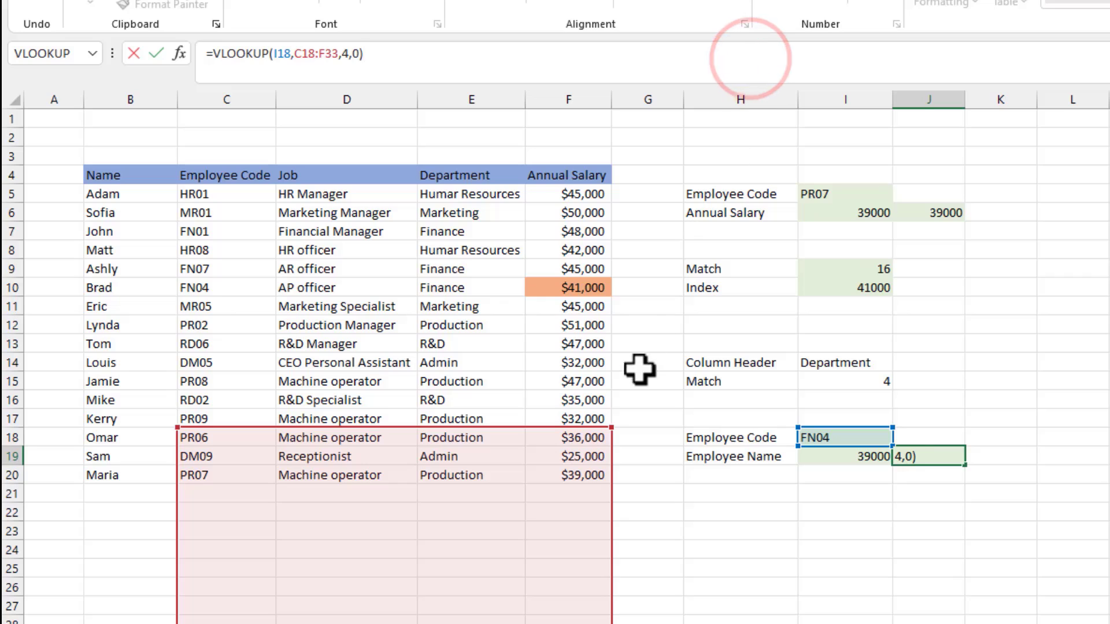
drag(550, 428, 571, 196)
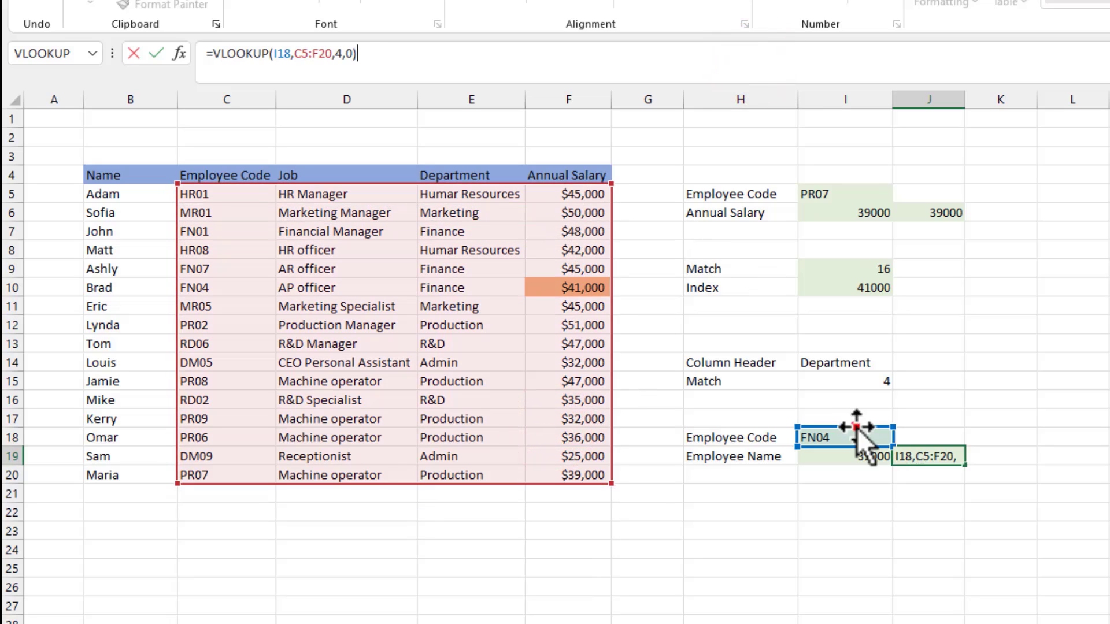
drag(856, 428, 872, 199)
click(388, 67)
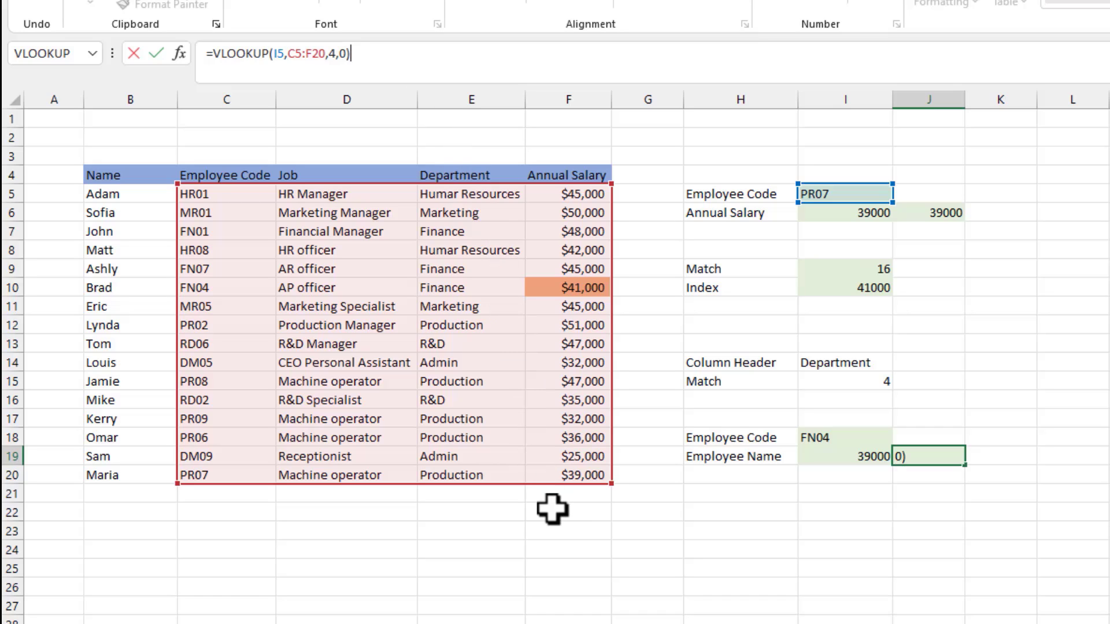
Step: Change the J19 VLOOKUP table array to B5:C20 and its column index number to 1
drag(608, 462, 263, 484)
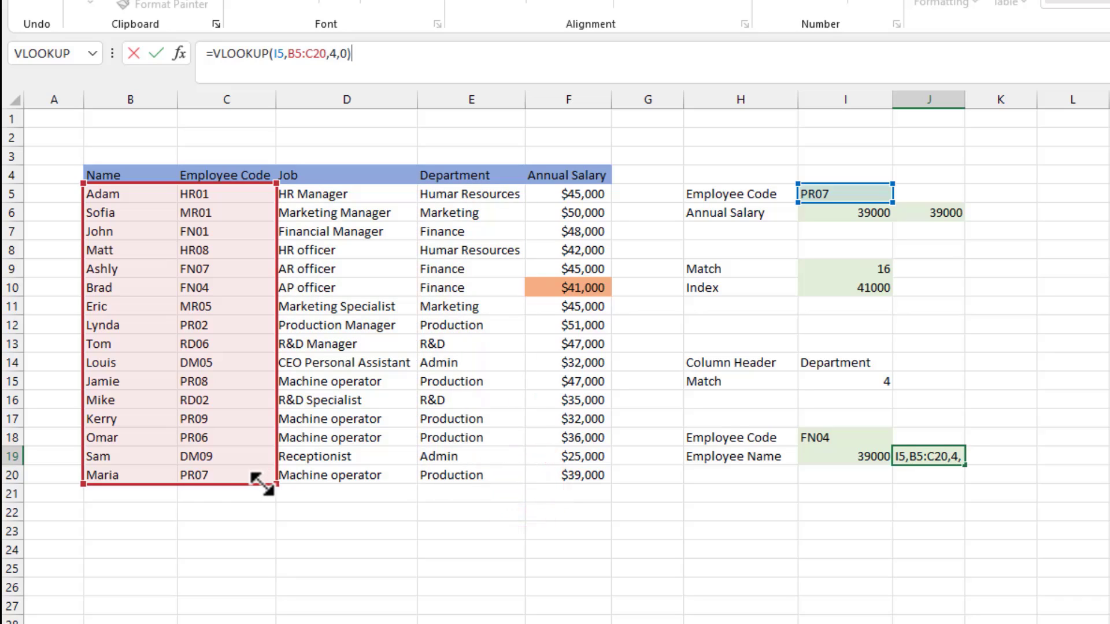
click(338, 53)
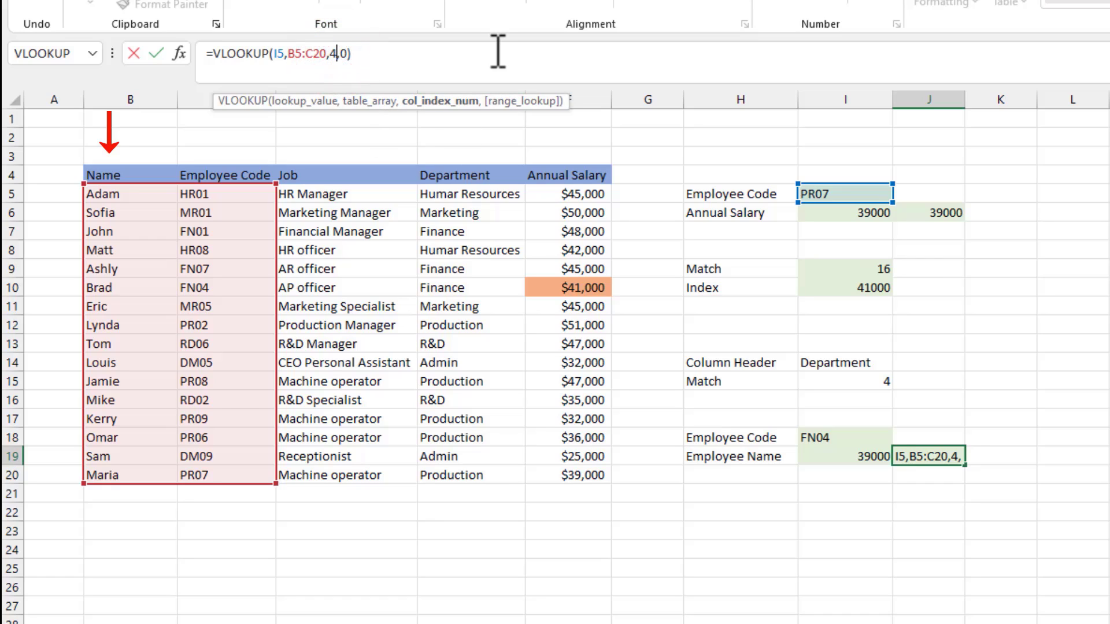
key(BackSpace)
text(1)
key(Return)
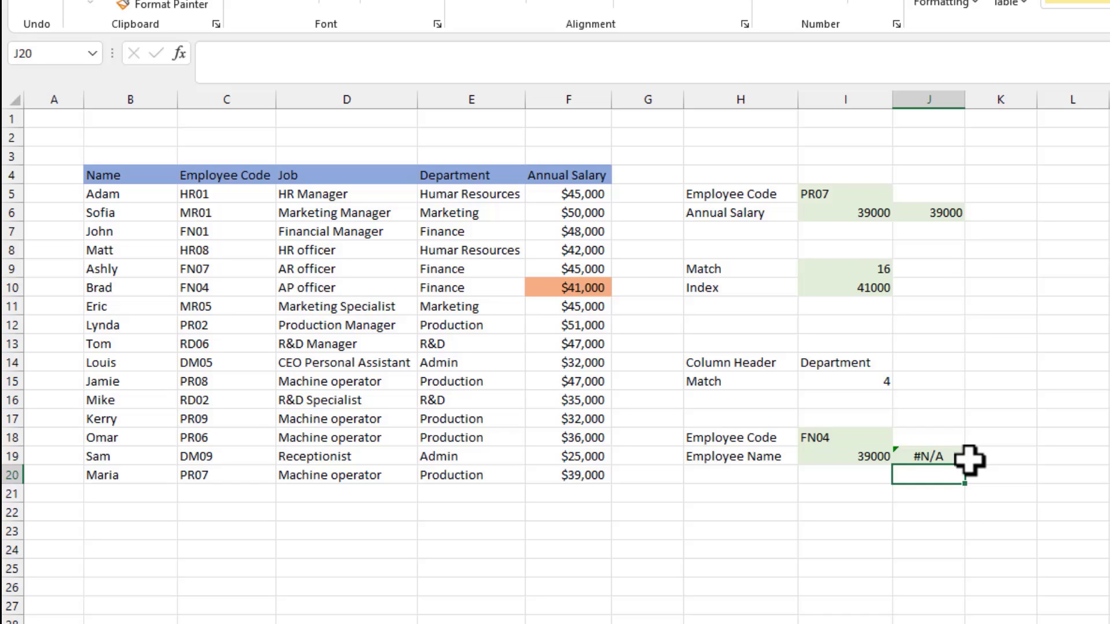
Step: Move the INDEX array in the I19 formula to the Name column, $B$5:$B$20
click(820, 456)
click(529, 54)
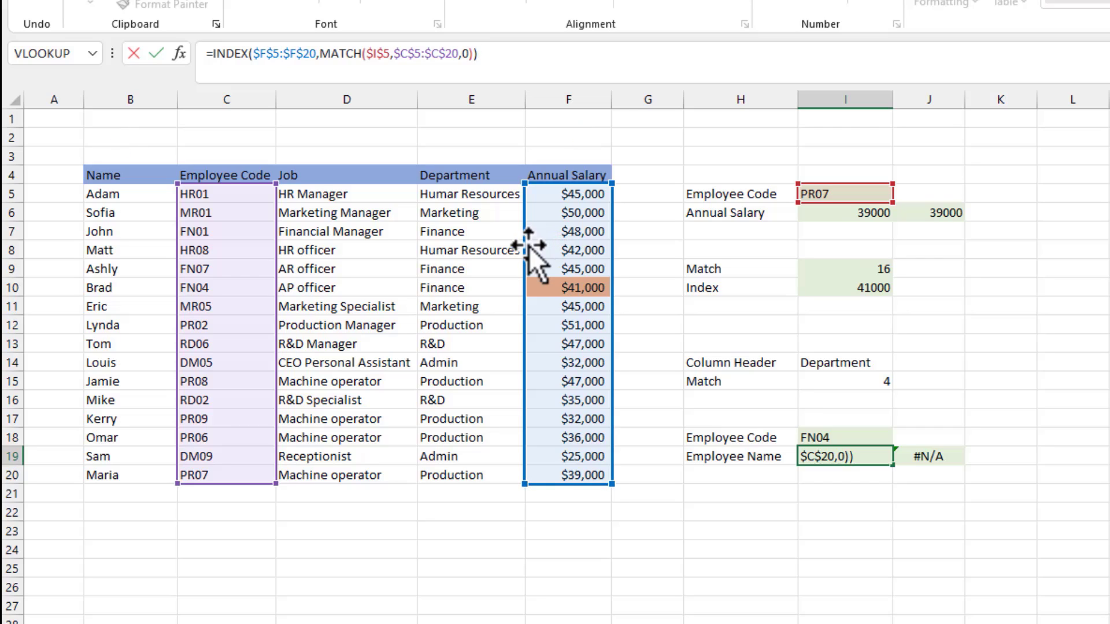
drag(529, 246, 152, 246)
key(Return)
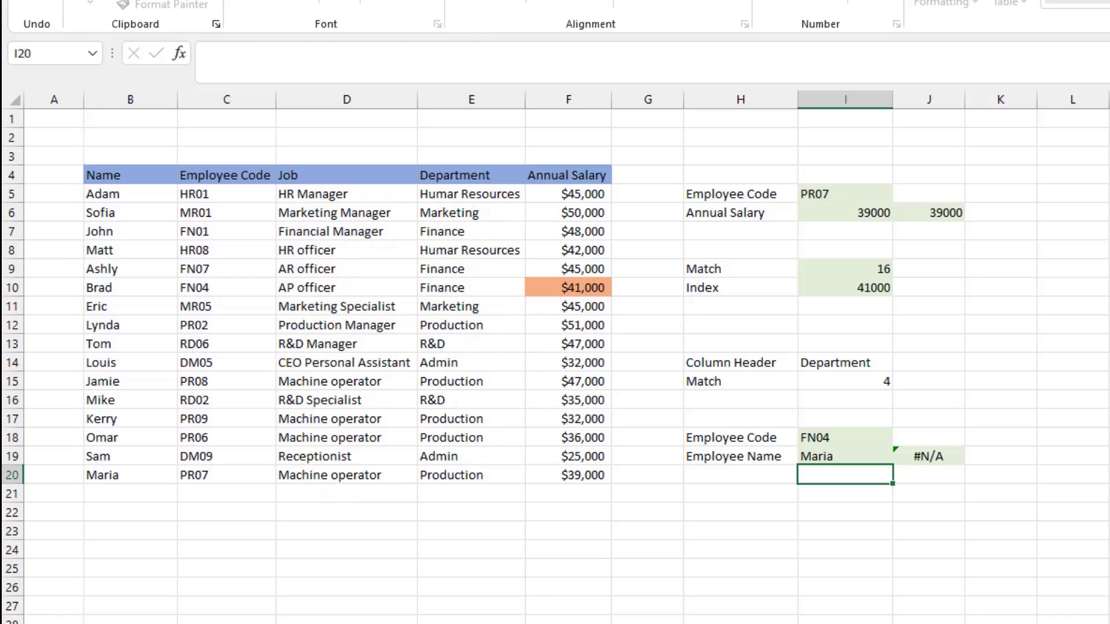
Step: Clear the contents of H17:I18 to remove the second Employee Code label and its value
click(844, 457)
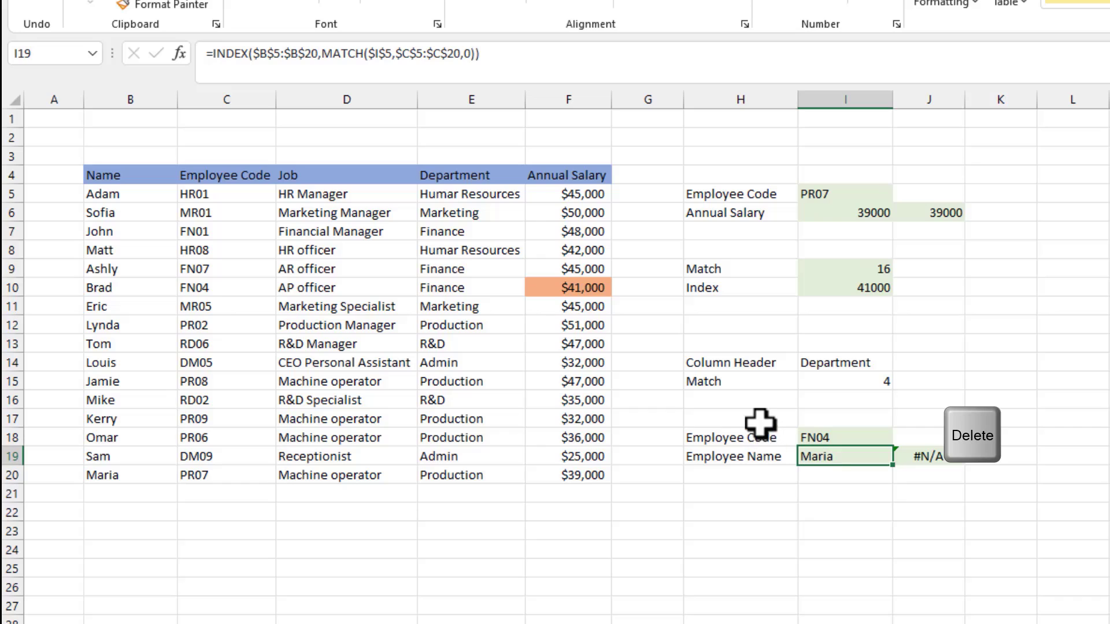
drag(761, 425, 803, 431)
key(Delete)
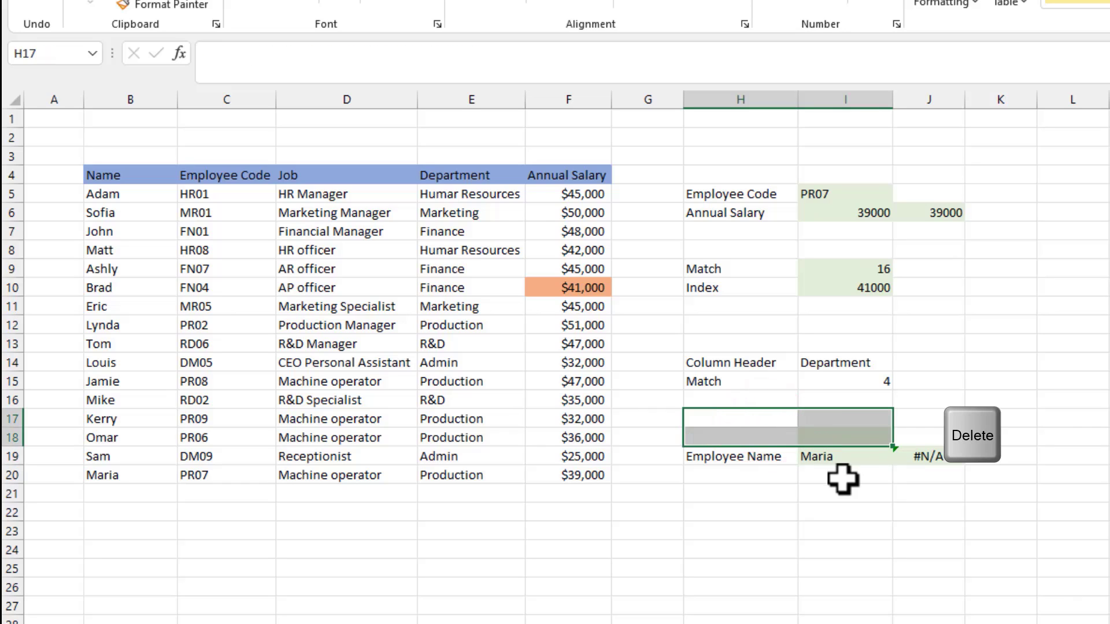
Step: Compare the VLOOKUP references in J19 with the INDEX and MATCH references in I19
click(928, 456)
click(782, 55)
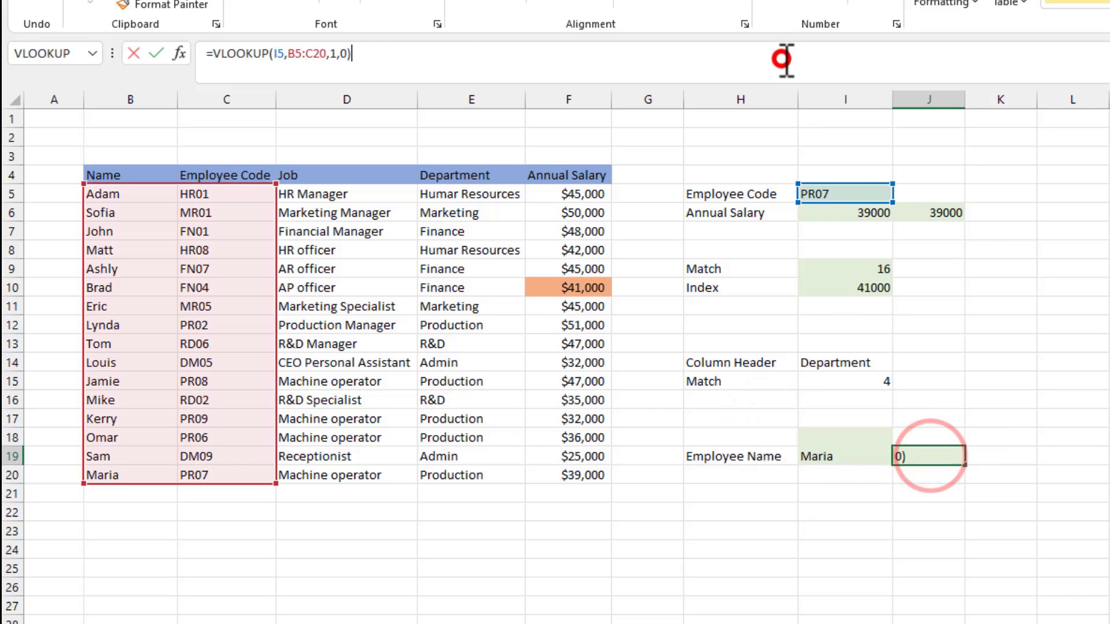
click(832, 455)
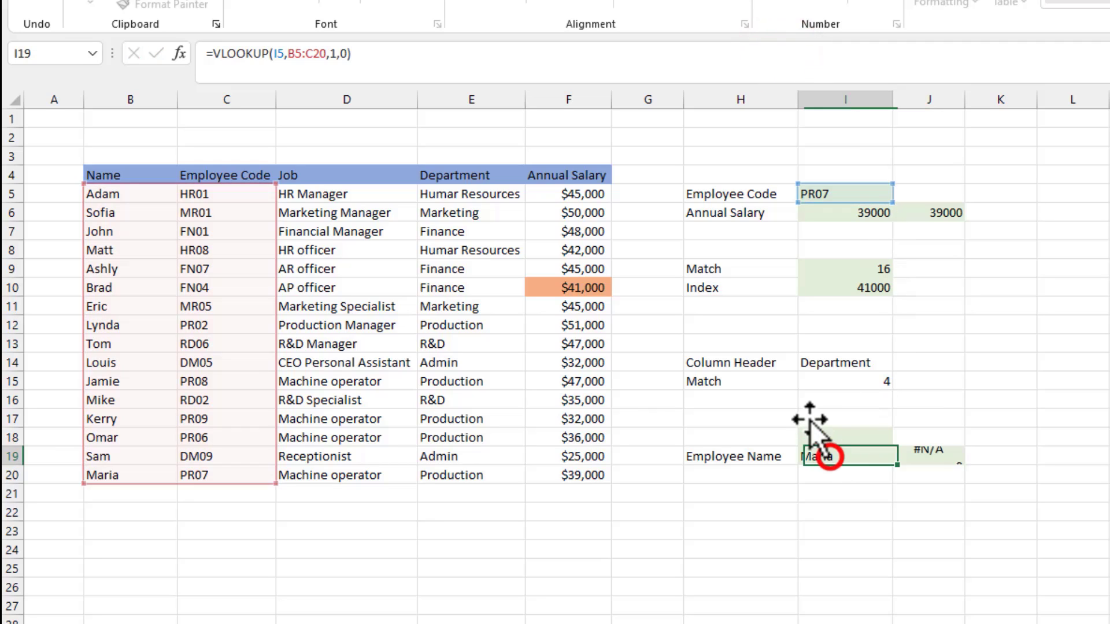
click(757, 56)
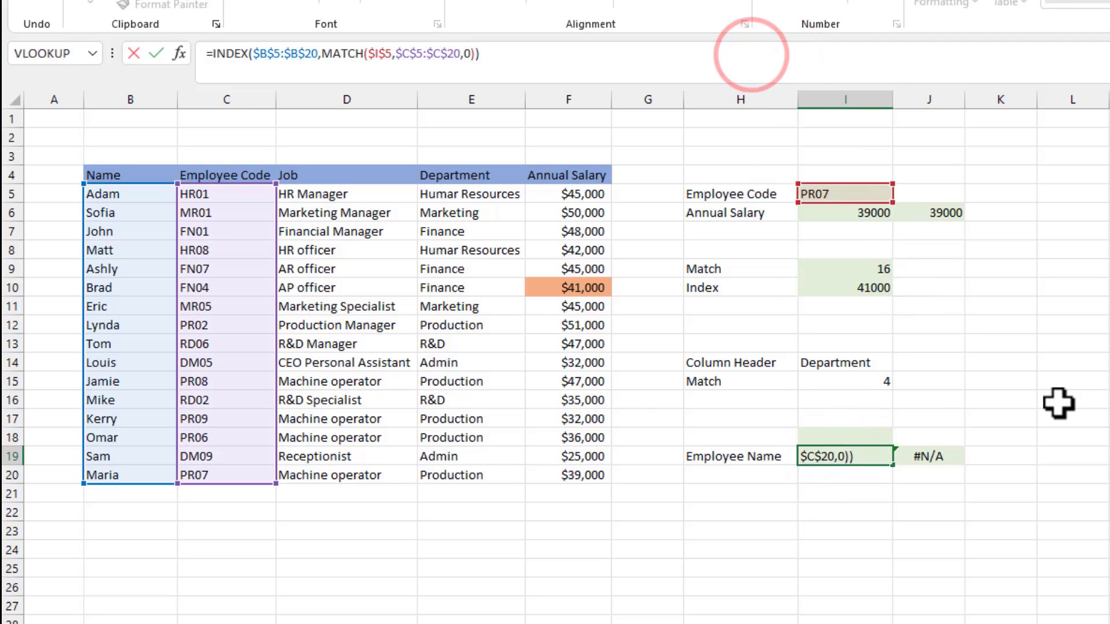
key(Escape)
key(F2)
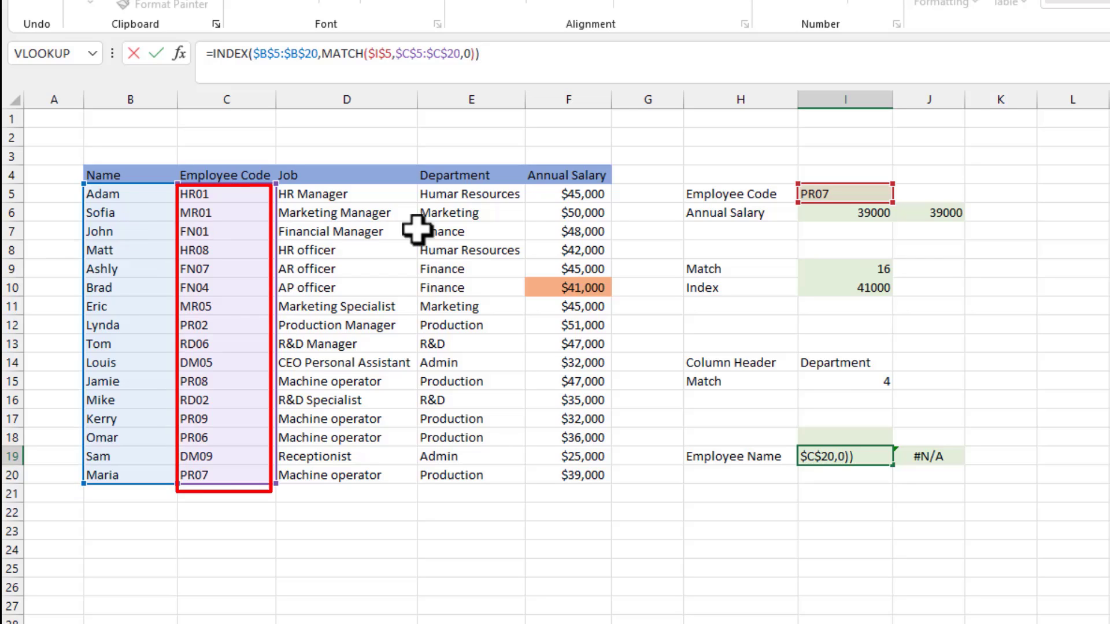
key(Return)
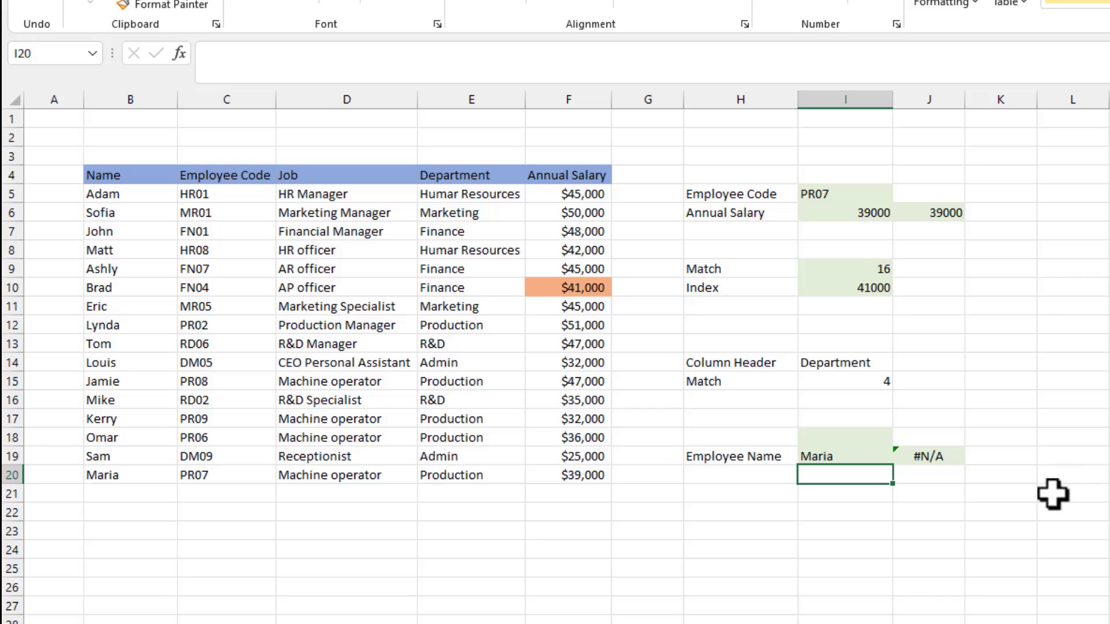